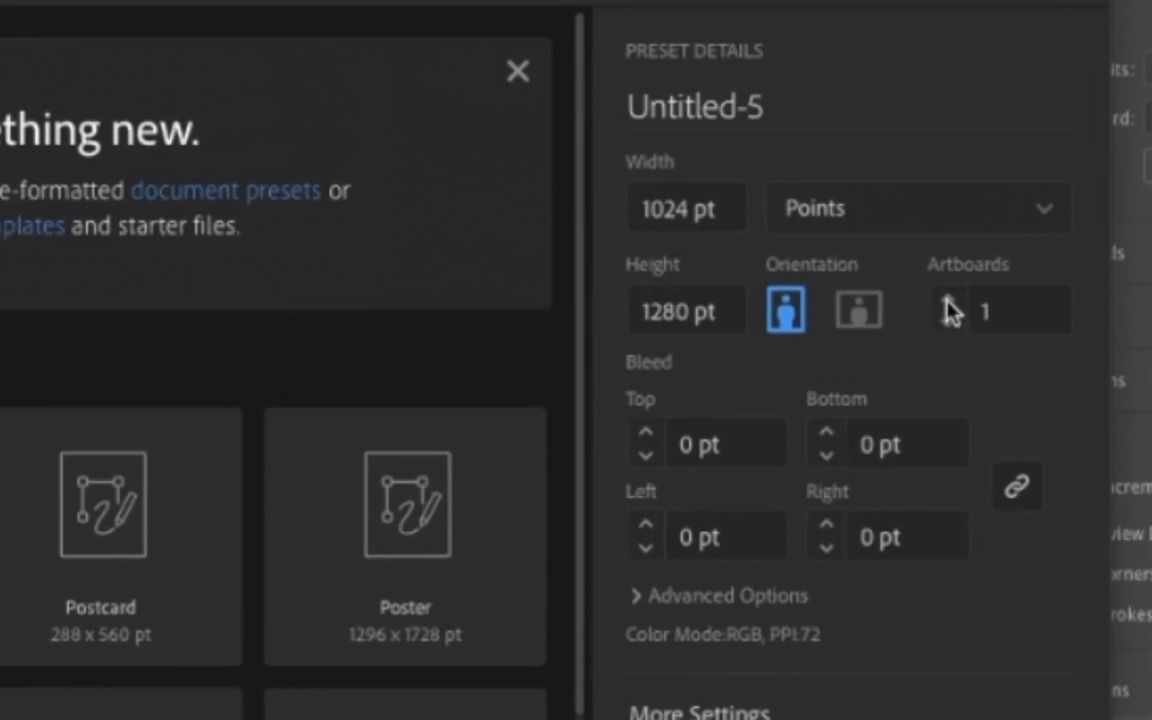
Create a 1024 x 1280 pt portrait document named "rotn tool" with two artboards.
click(948, 304)
click(845, 115)
key(BackSpace)
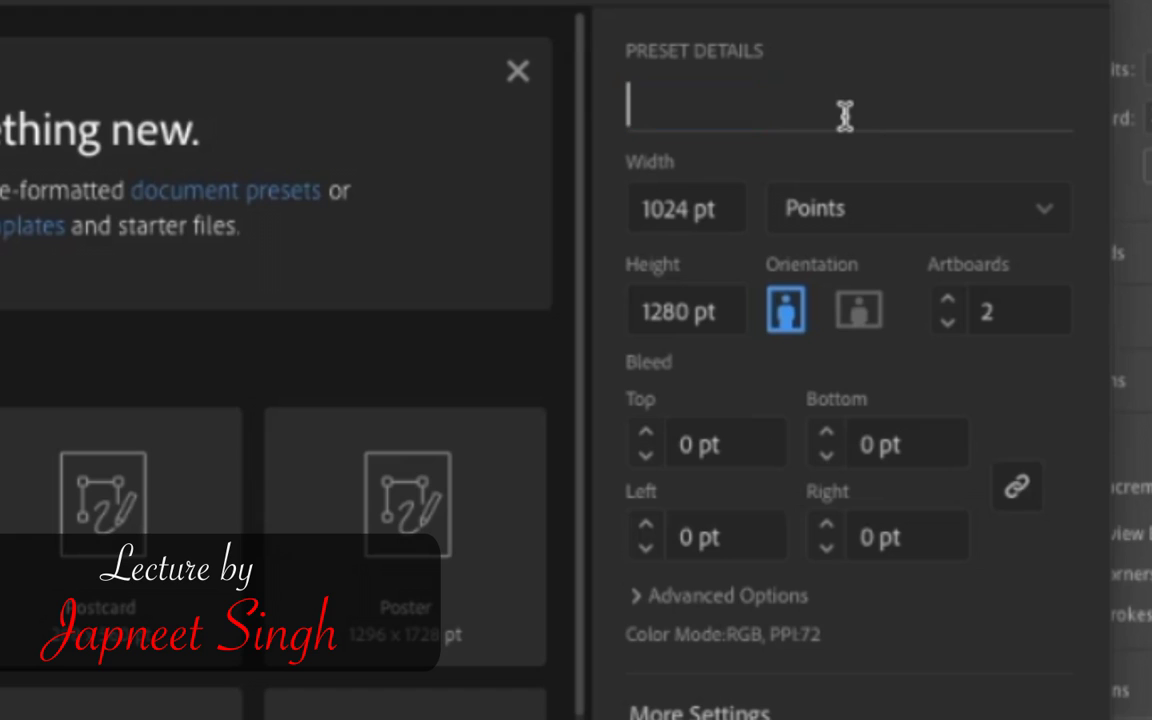
text(rotn)
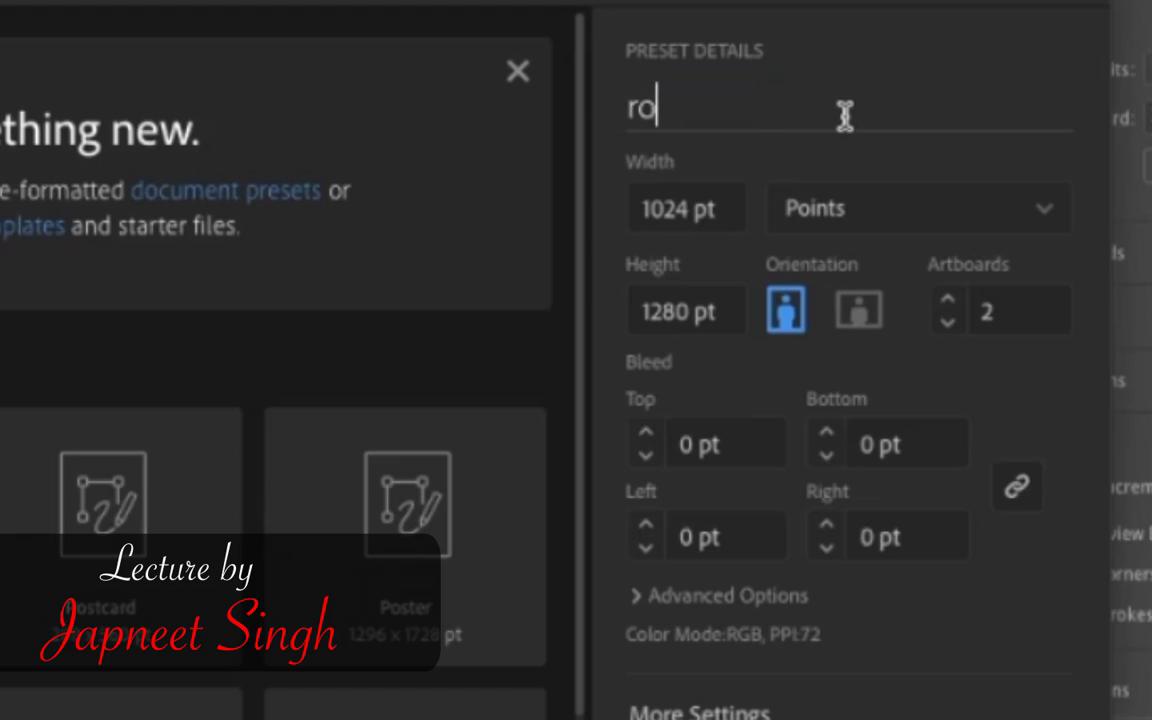
text( tool)
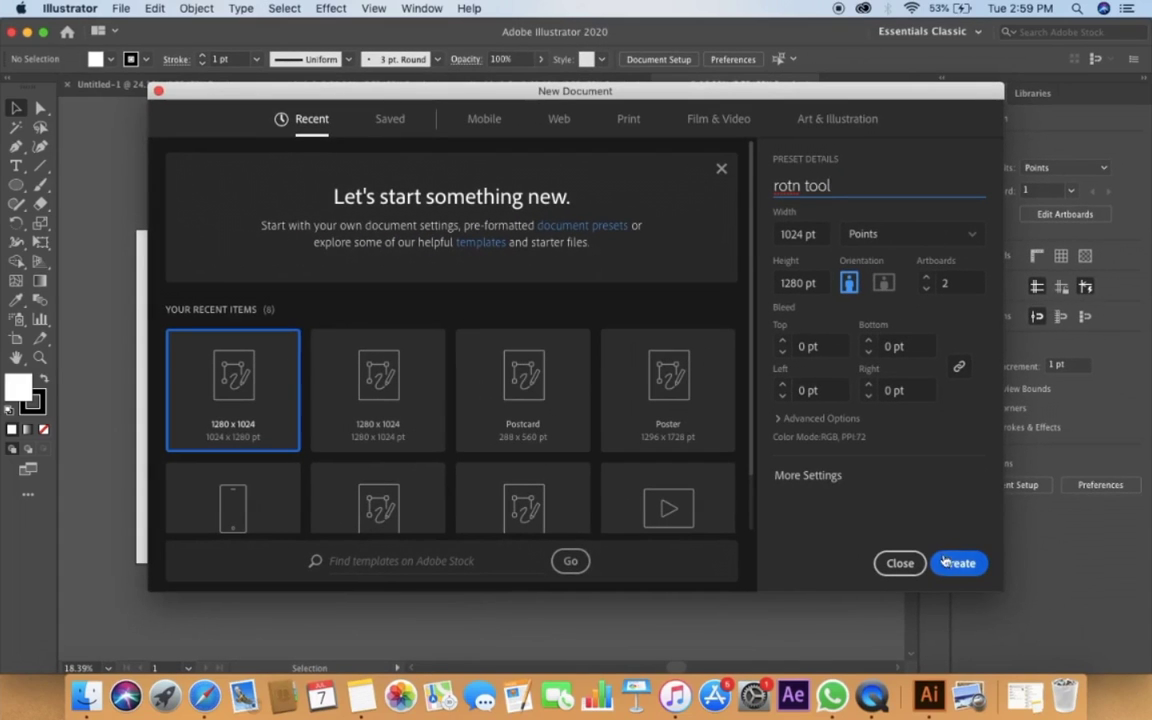
click(950, 563)
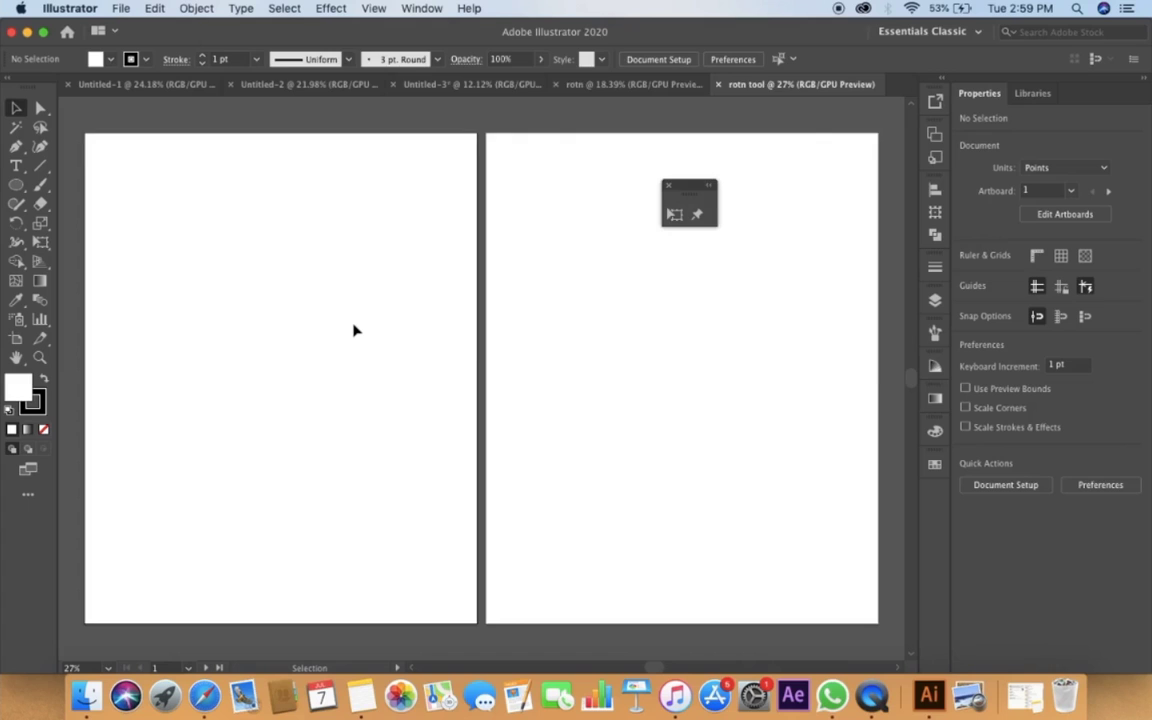
scroll(353, 325, down, 4)
scroll(356, 322, right, 3)
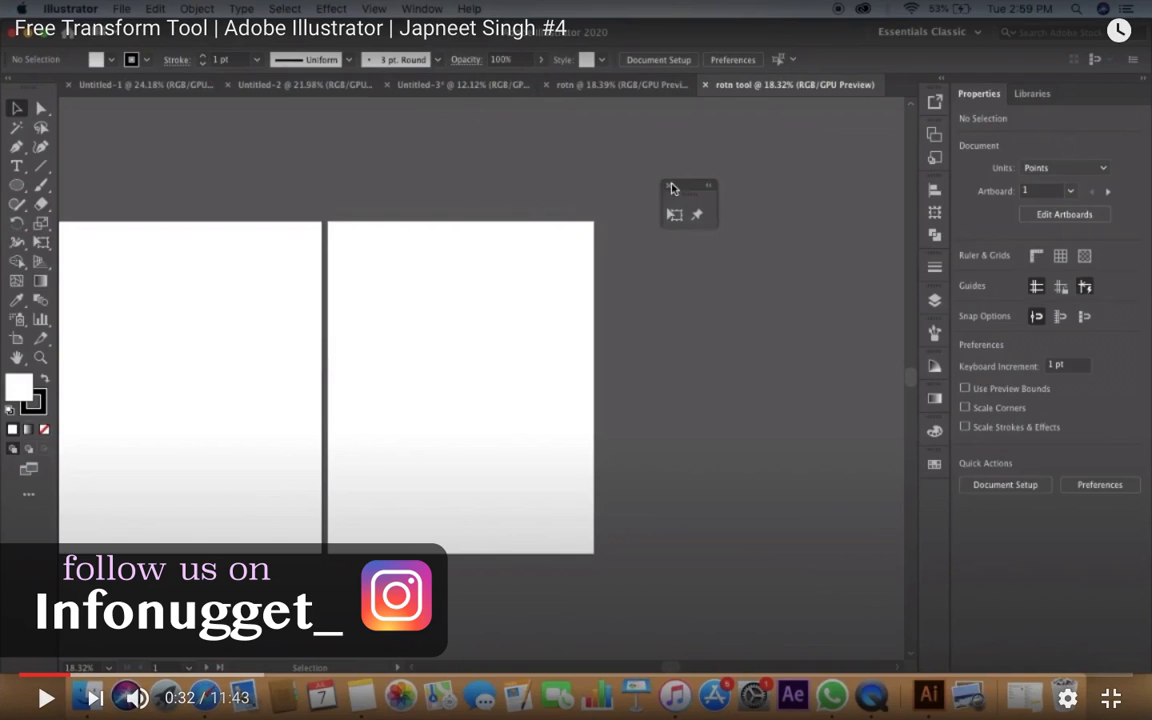
Switch to the YouTube page in Safari, open the notes folder linked in the video description, and preview free transform tool.jpg.
click(1112, 697)
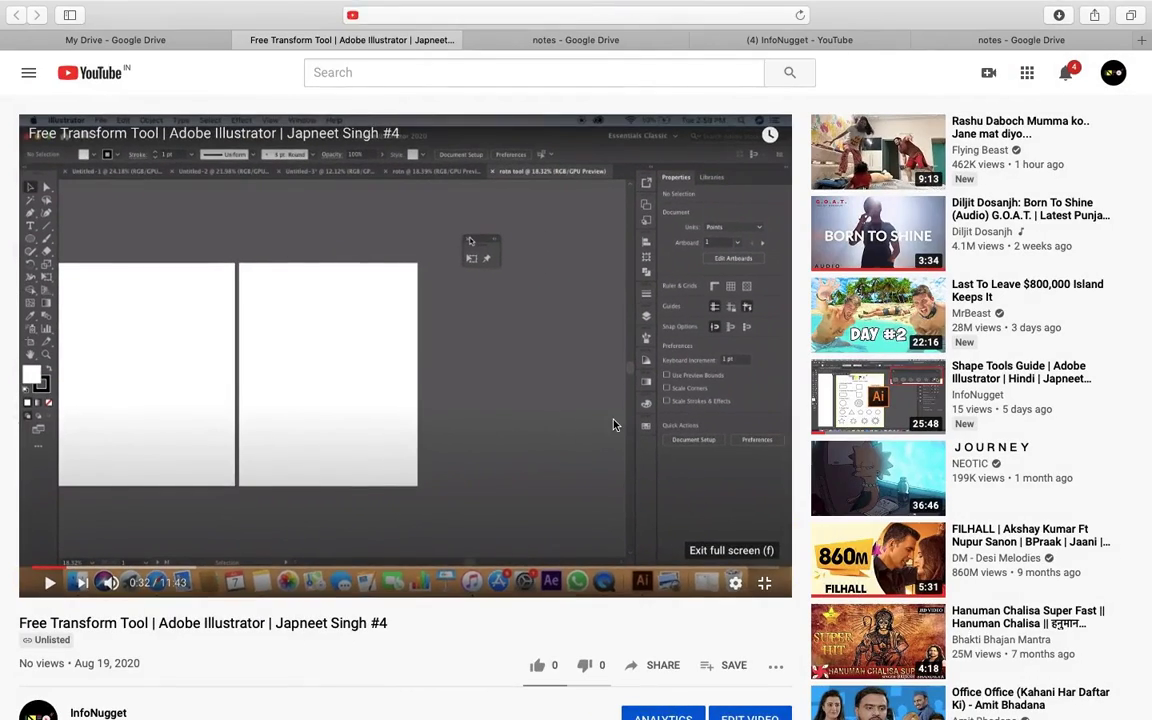
scroll(618, 403, down, 3)
scroll(618, 403, down, 5)
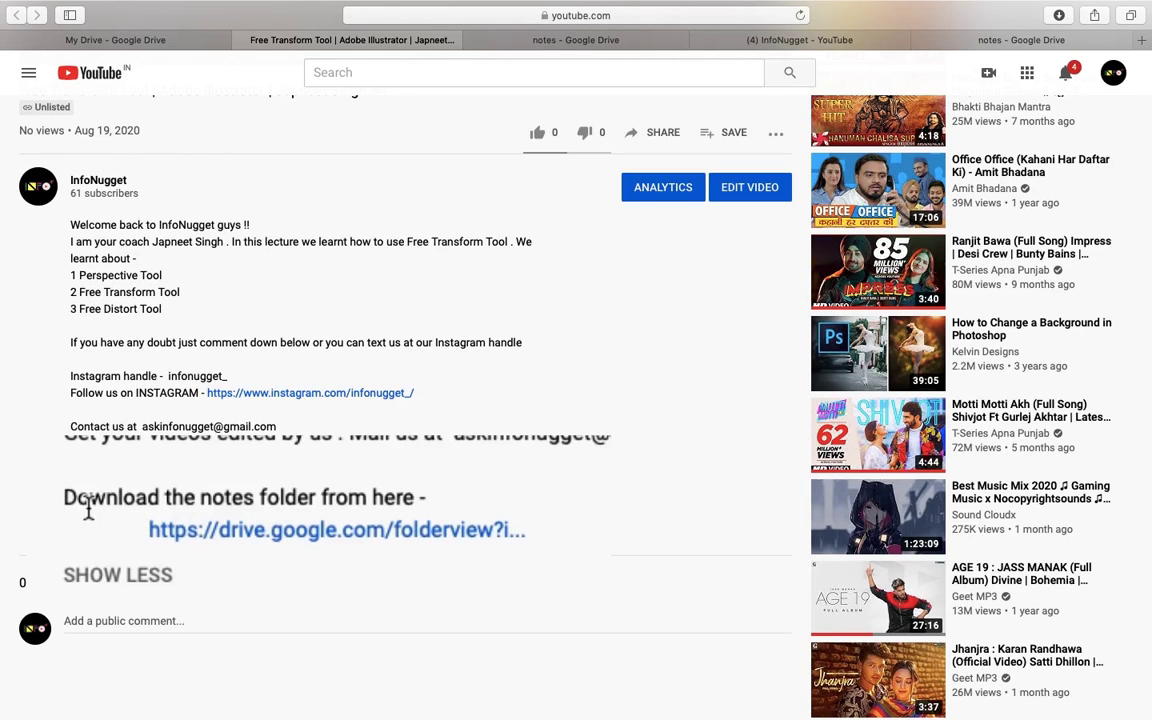
drag(71, 494, 140, 445)
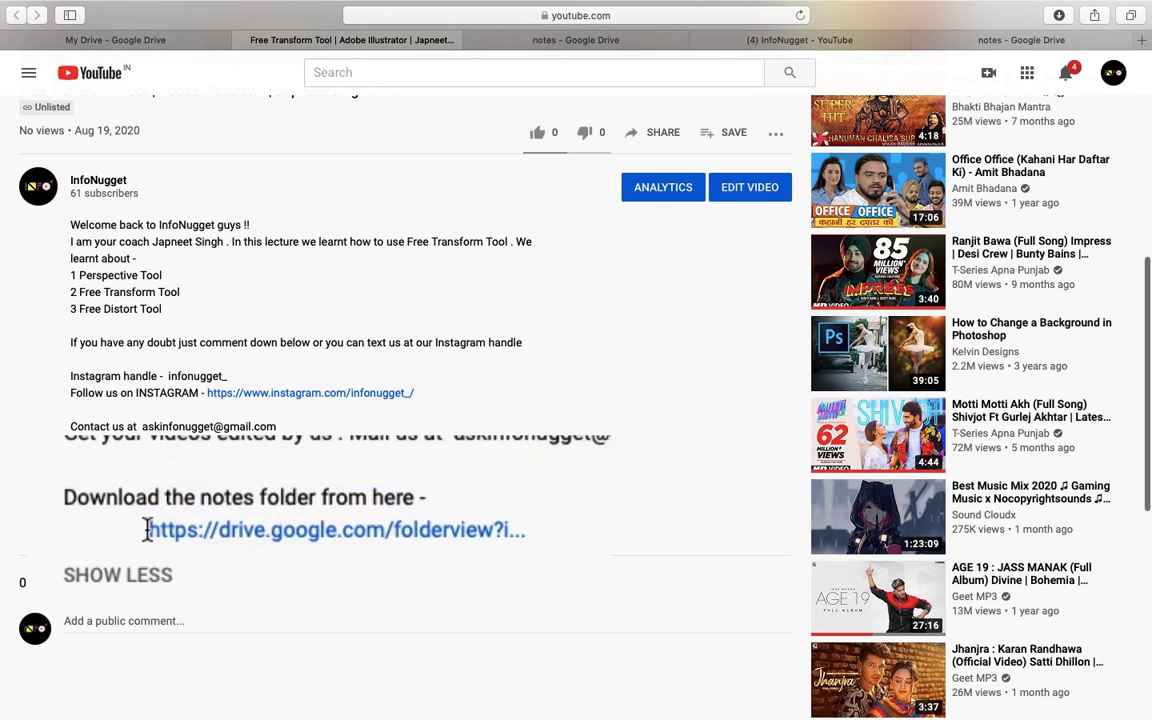
click(180, 542)
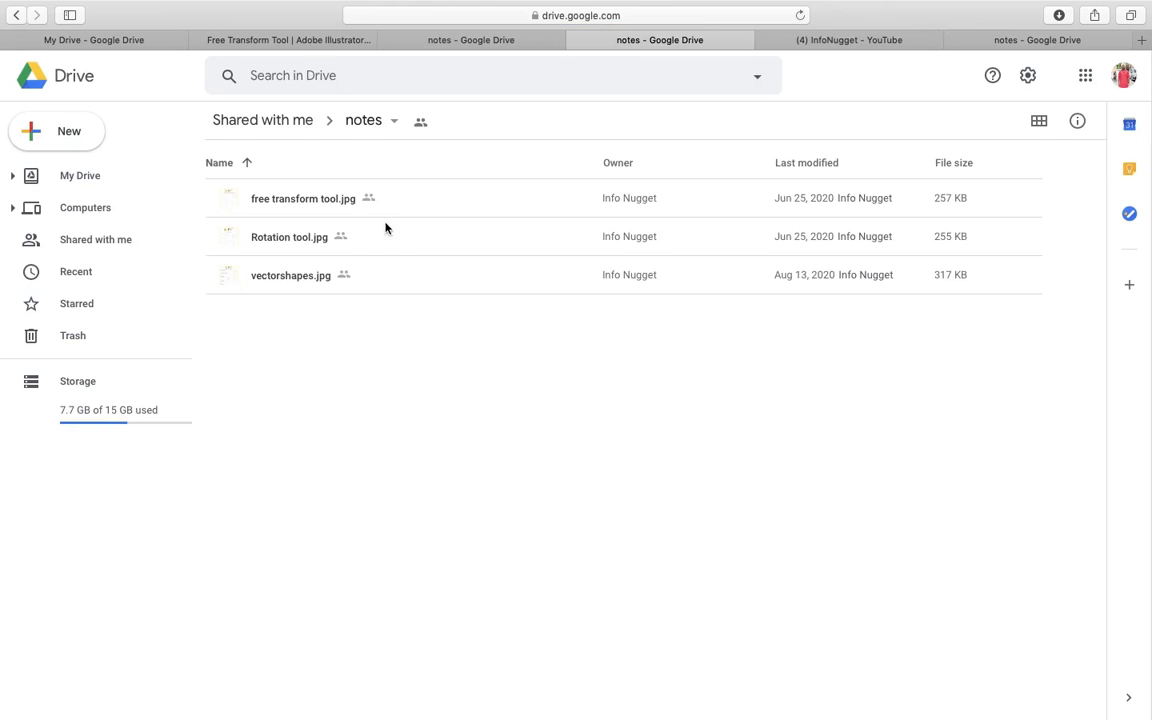
double_click(341, 199)
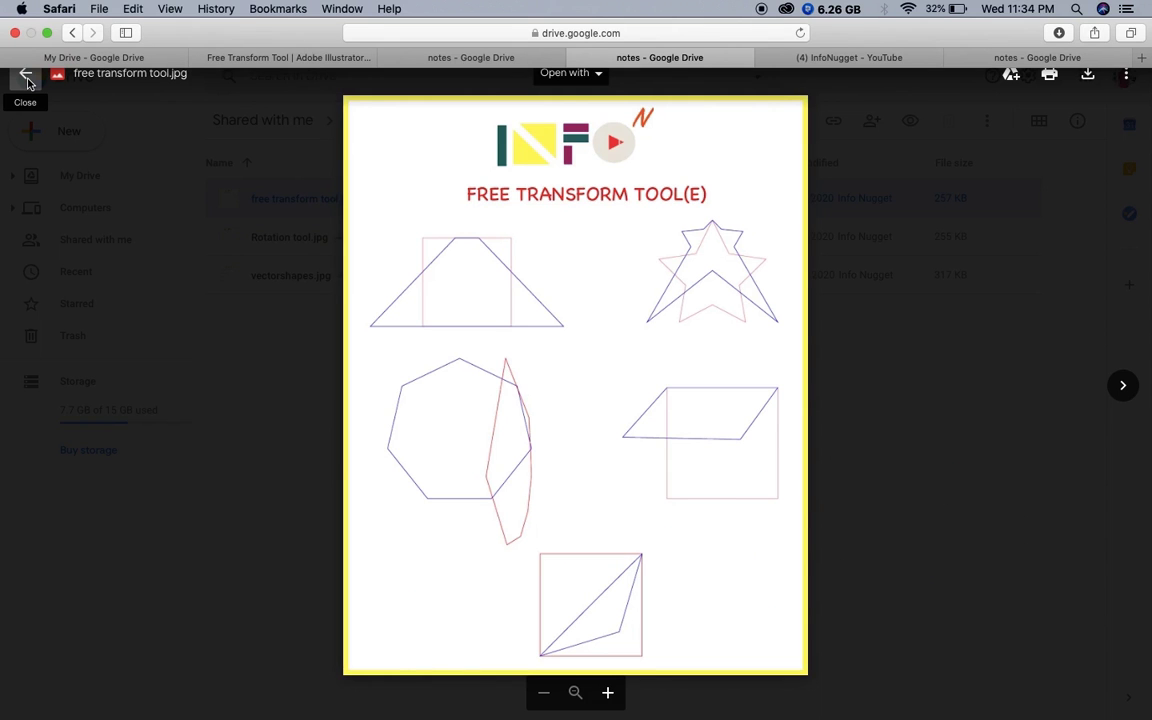
Switch to Illustrator and load free transform tool.jpg from the Desktop as a linked image for placing.
key(ctrl+Left)
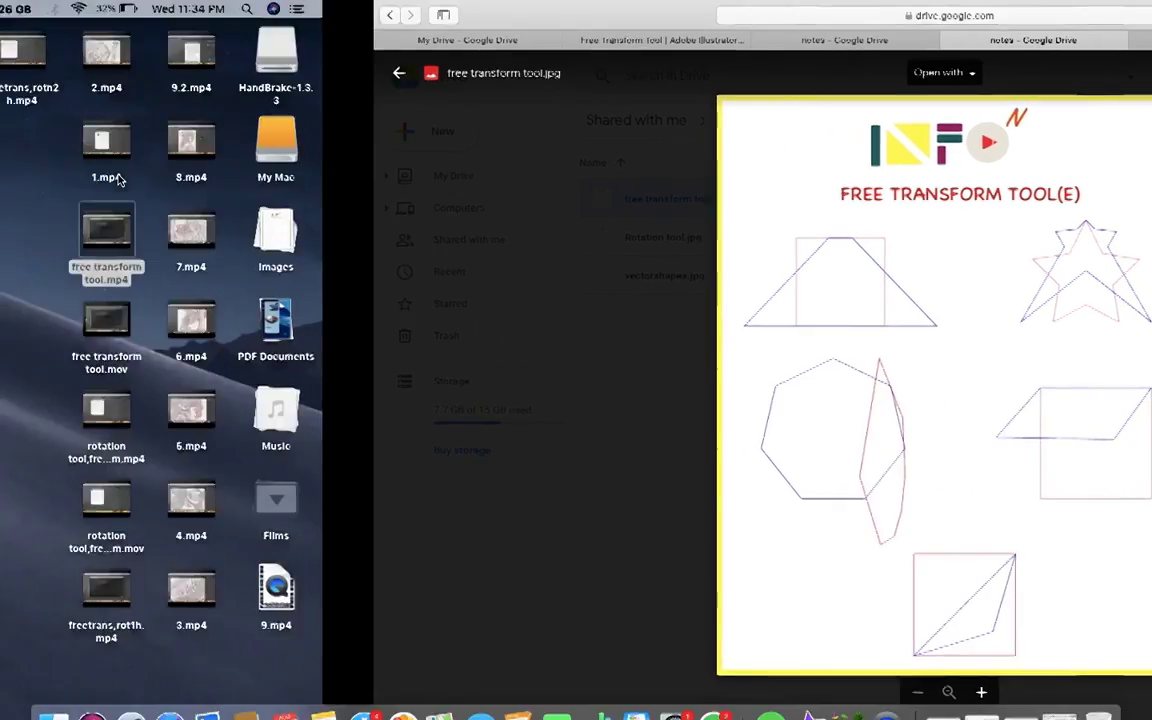
click(1078, 8)
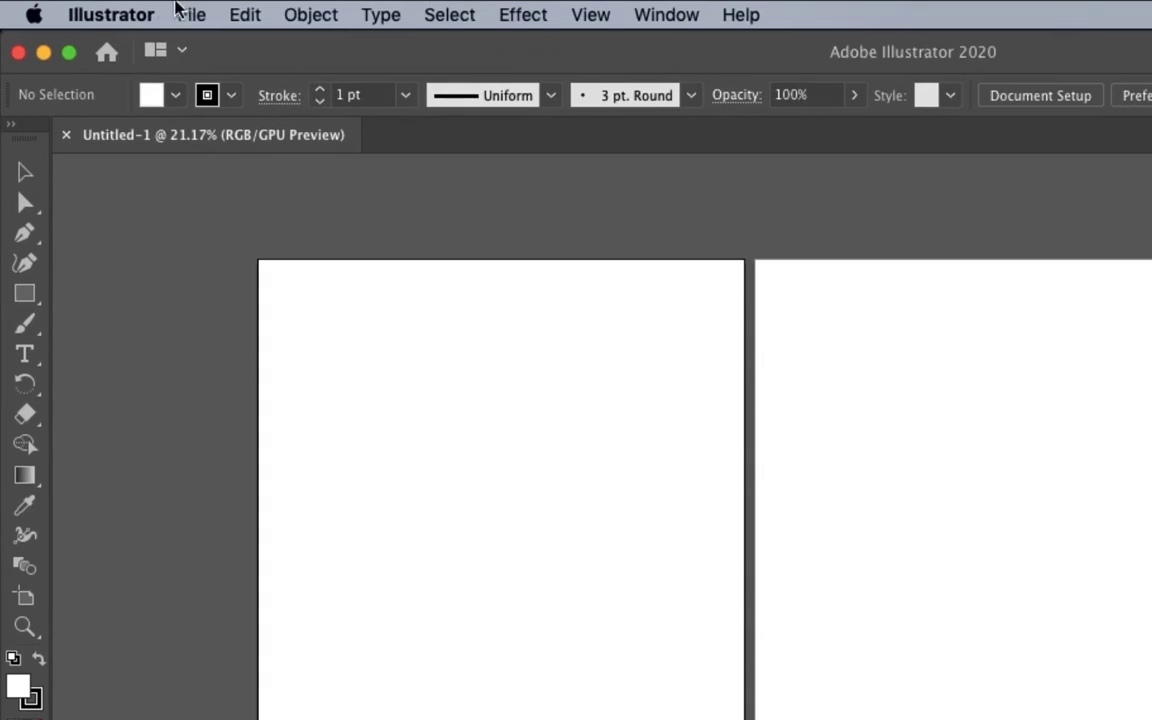
click(191, 12)
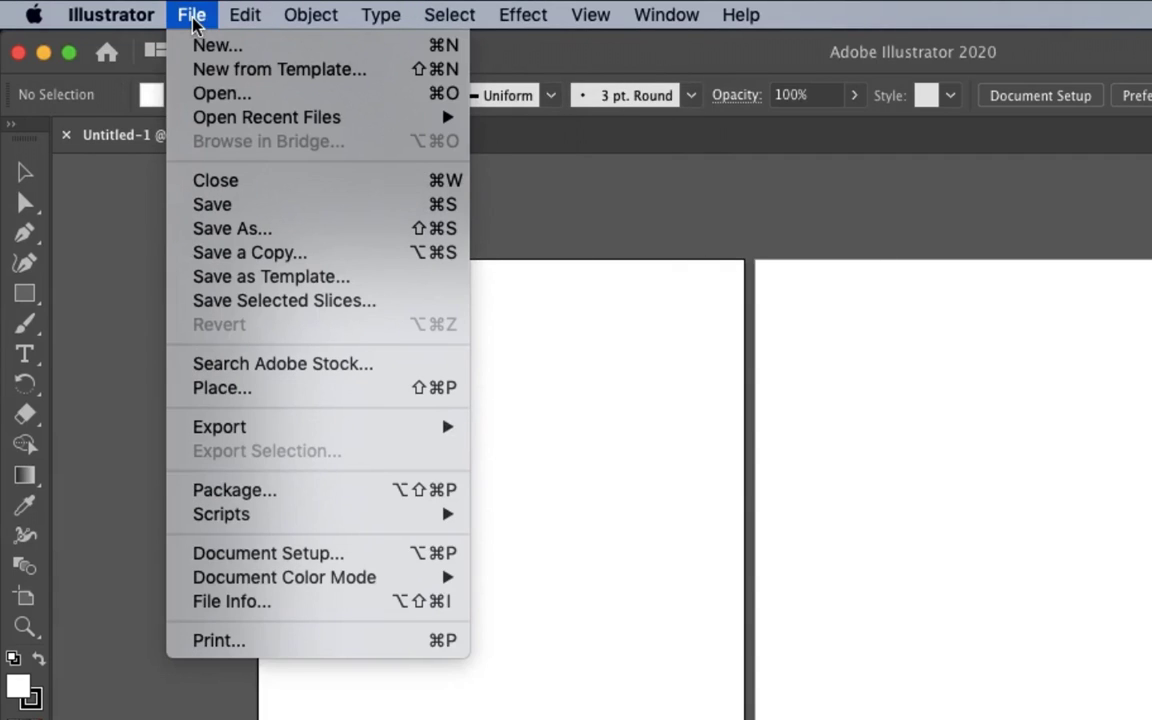
mouse_move(222, 118)
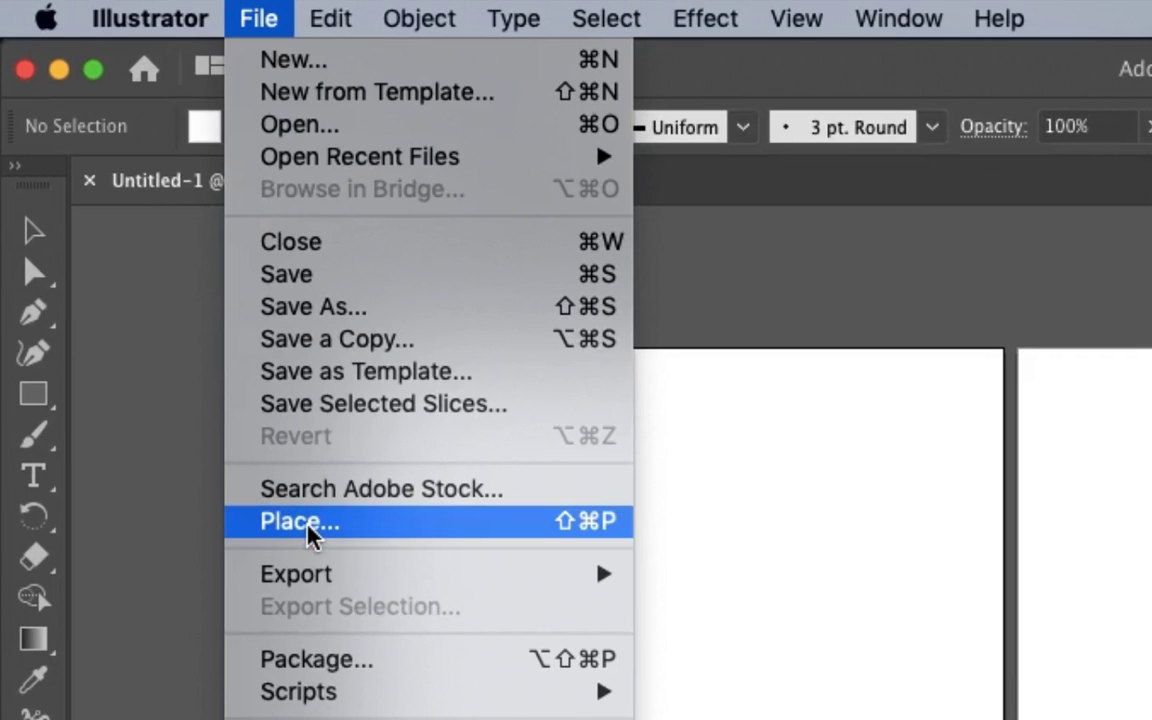
click(310, 535)
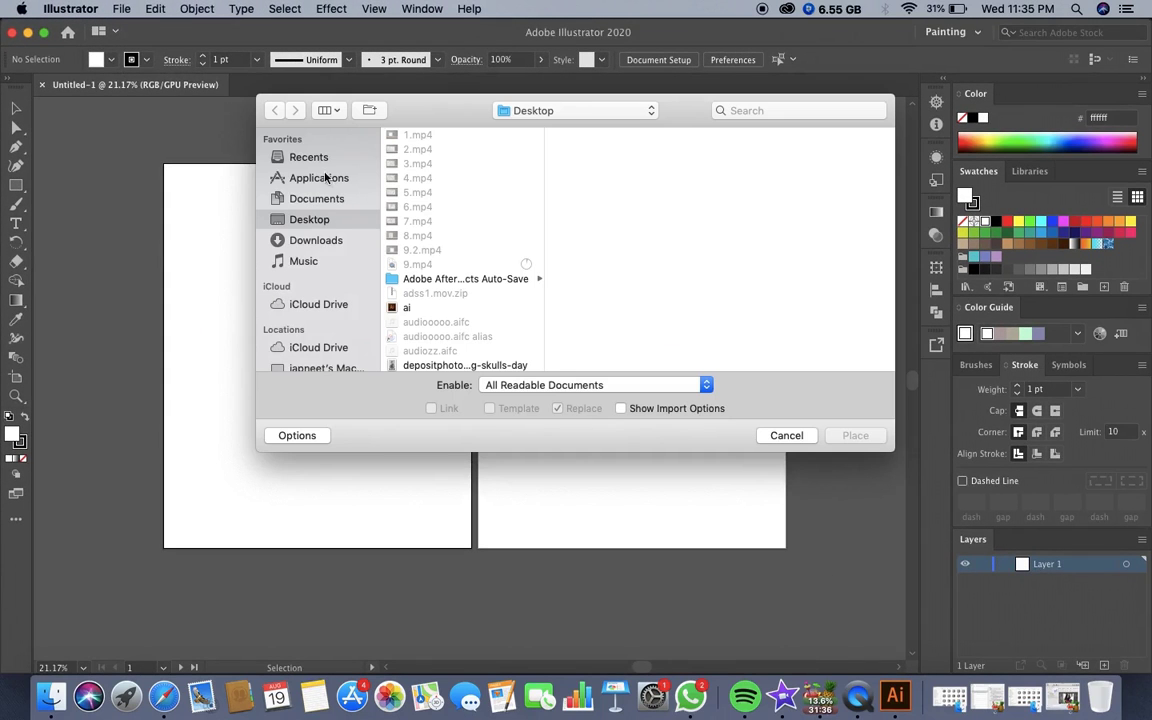
click(316, 158)
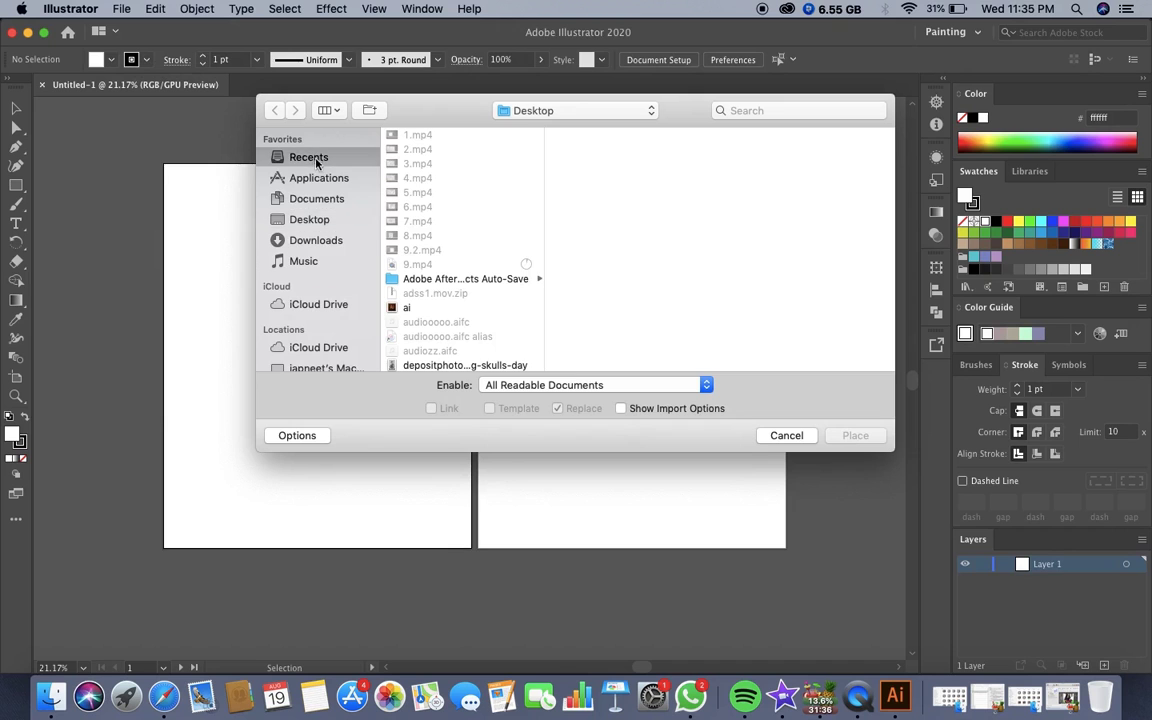
click(311, 219)
scroll(461, 284, down, 10)
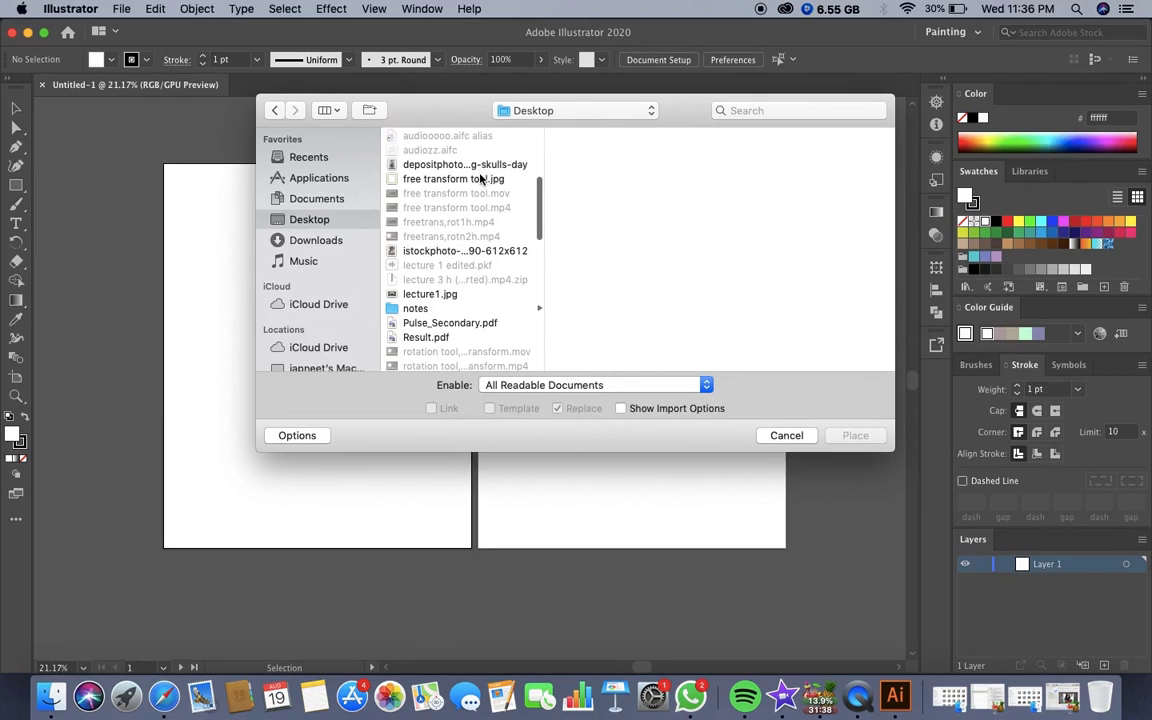
click(483, 179)
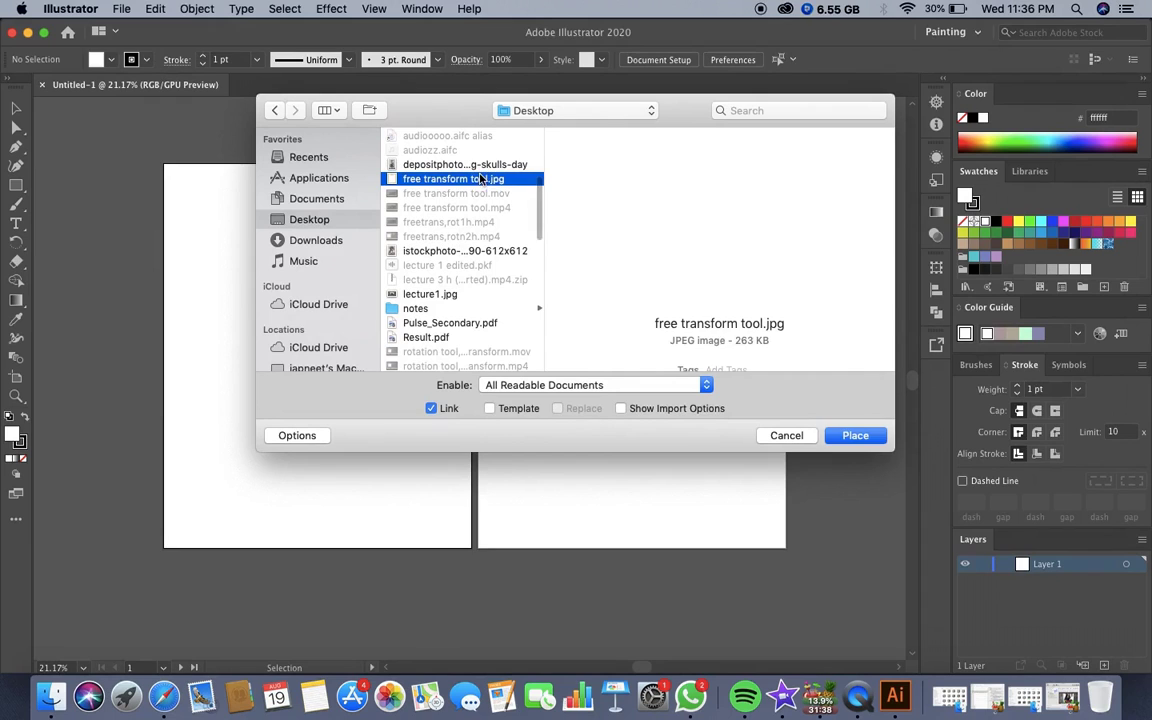
click(856, 439)
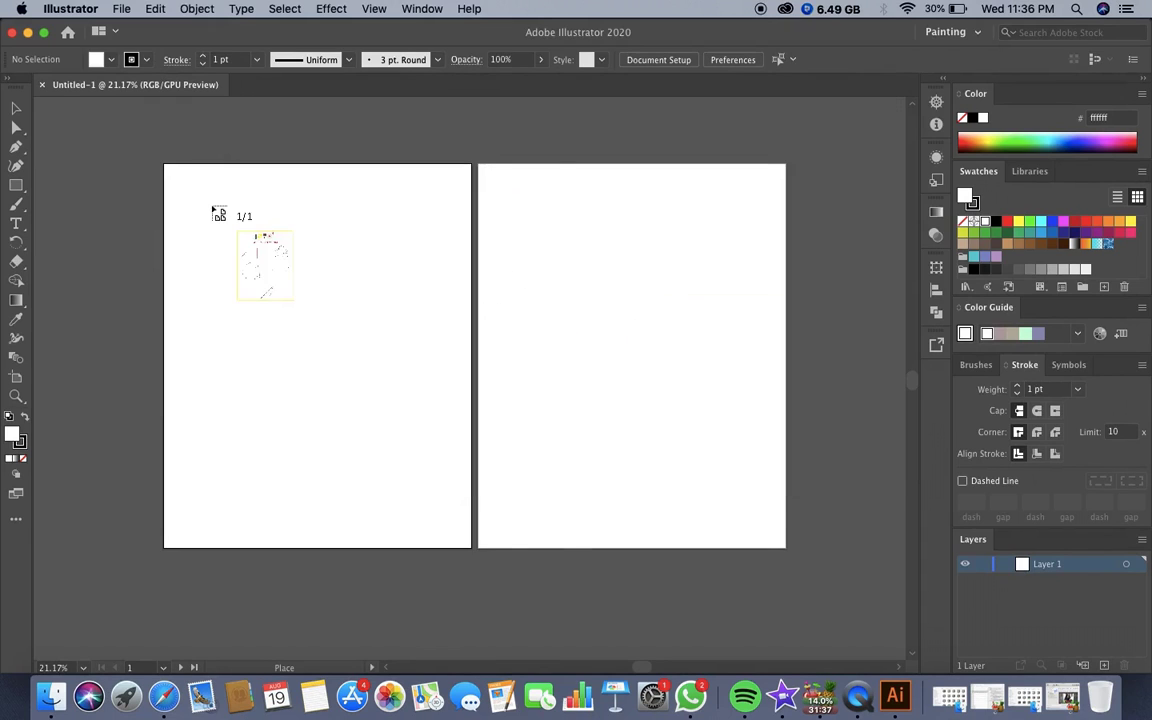
Place the loaded image just left of the first artboard, aligned with its upper edge, and deselect it.
scroll(238, 200, left, 5)
scroll(232, 195, left, 1)
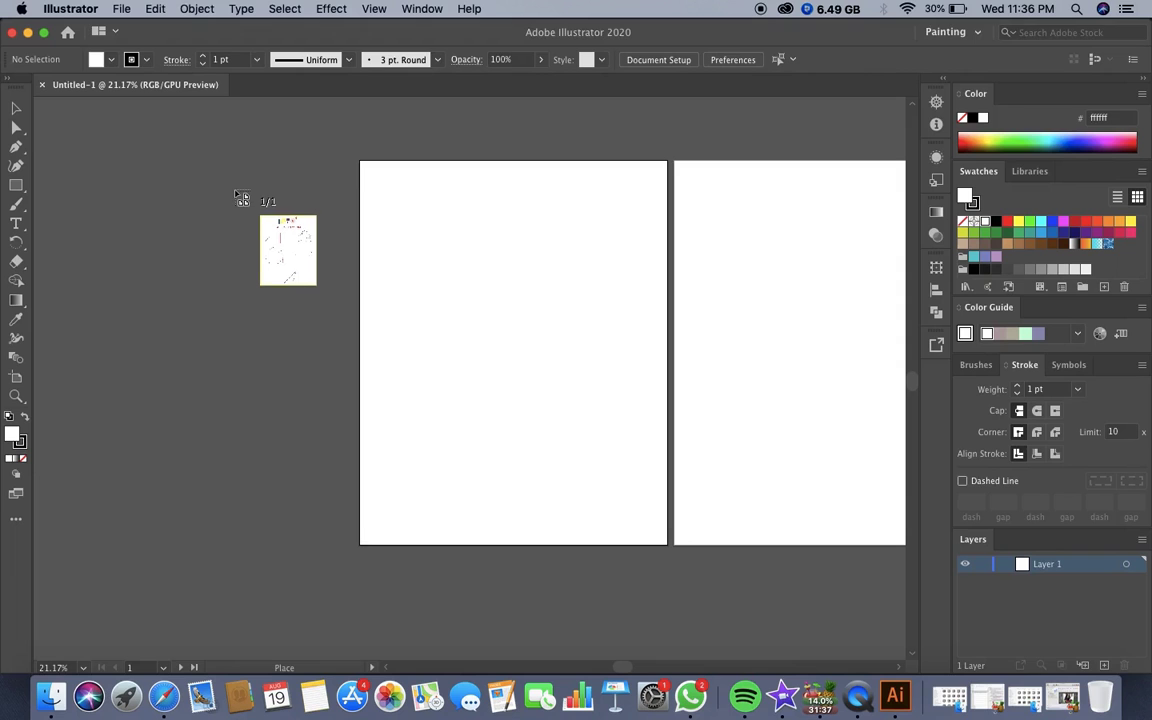
click(66, 157)
scroll(74, 136, down, 3)
mouse_move(111, 200)
mouse_down()
mouse_move(88, 211)
mouse_move(90, 202)
mouse_up()
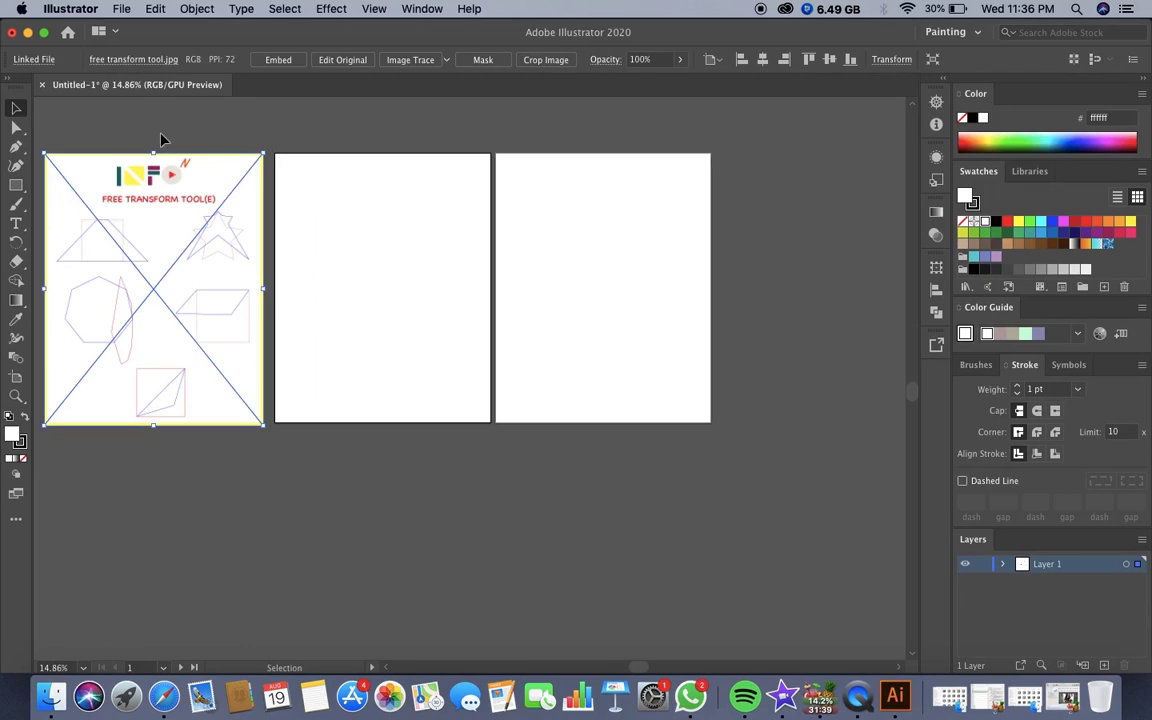
click(162, 141)
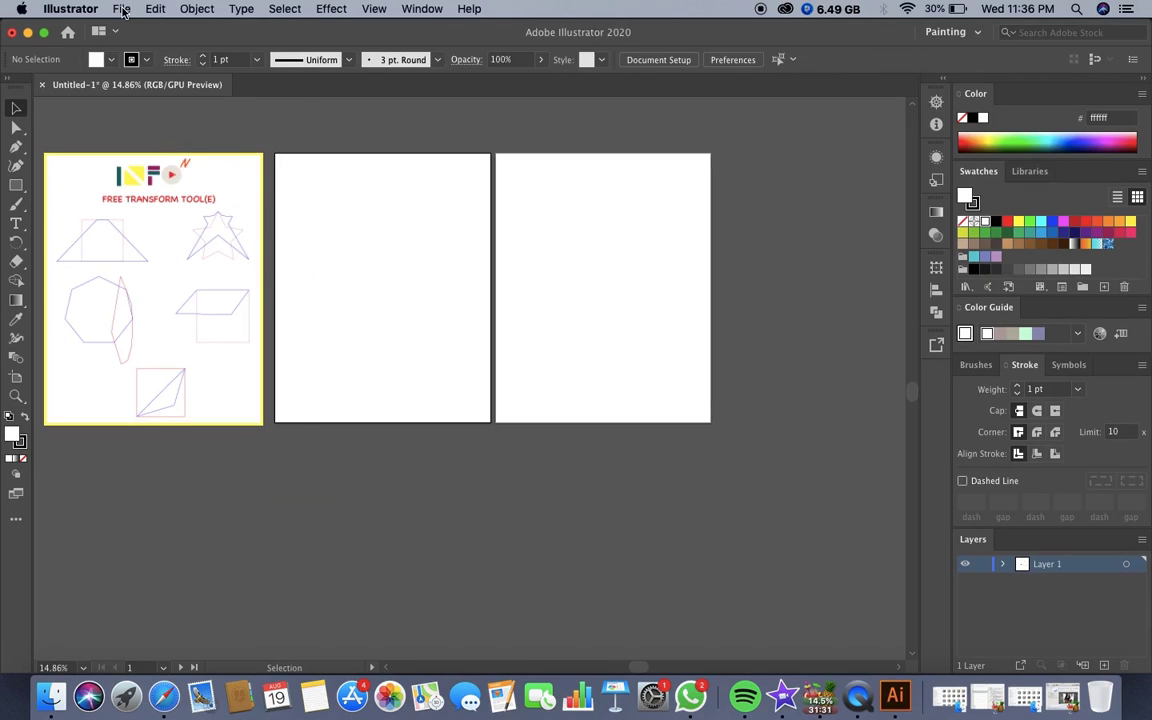
Place Rotation tool.jpg from the Desktop as a linked image just right of the second artboard.
click(122, 9)
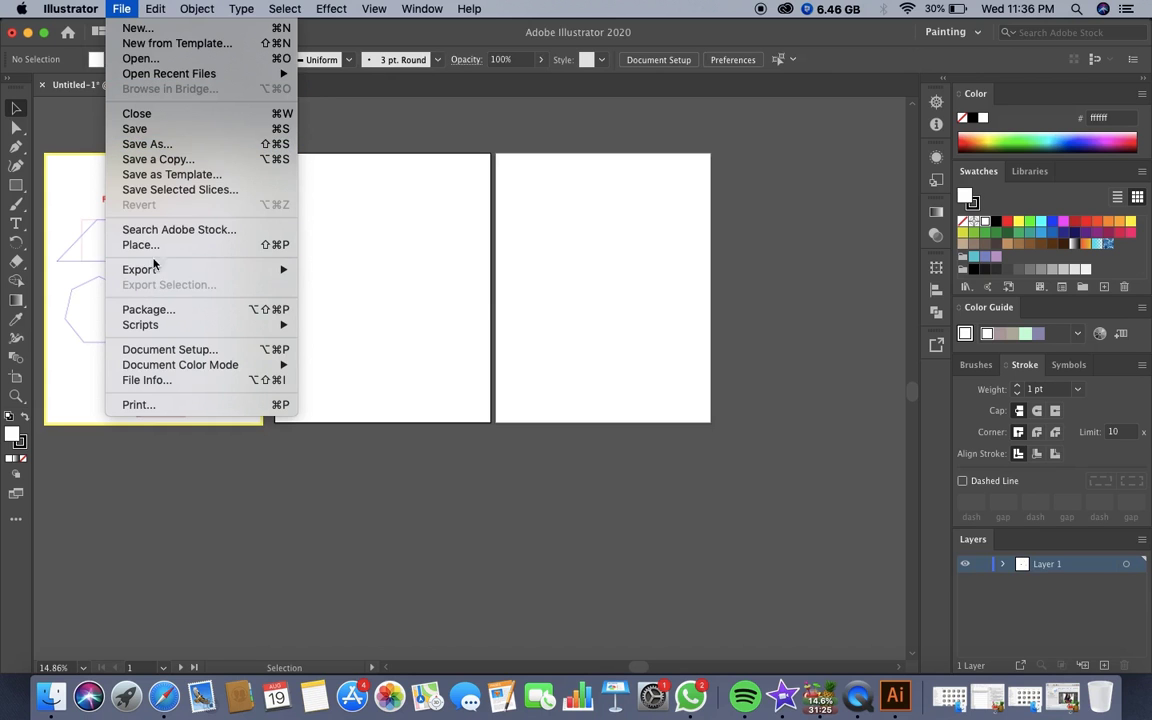
click(154, 246)
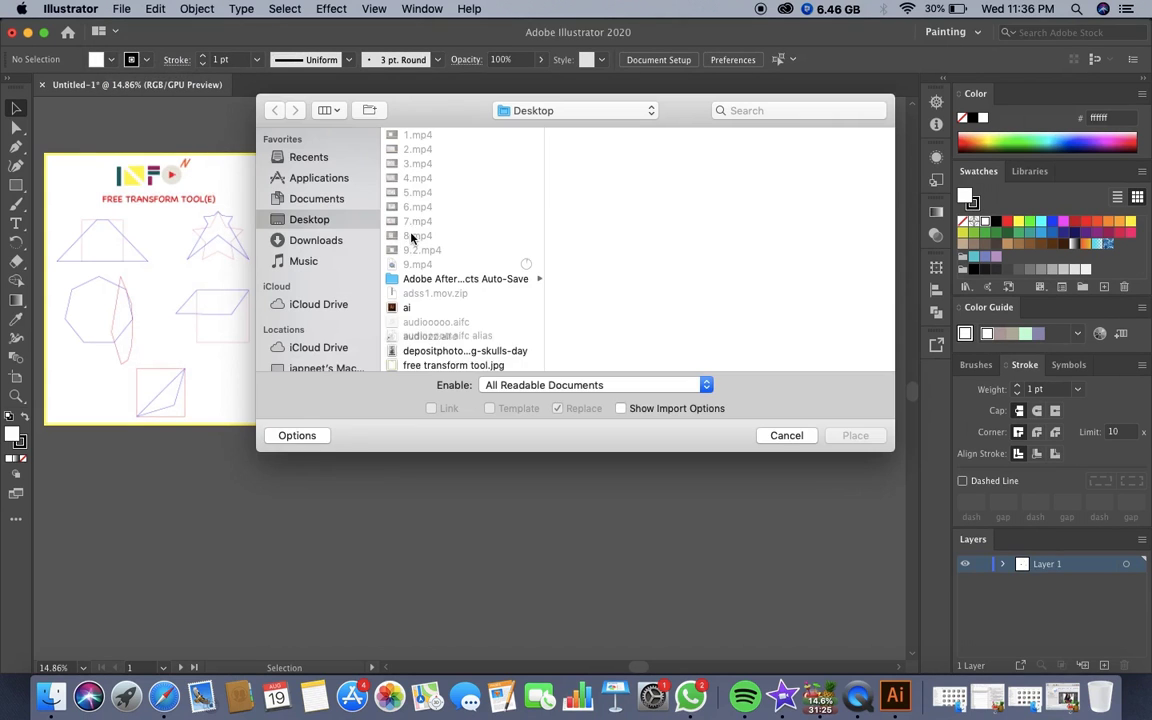
scroll(448, 311, down, 5)
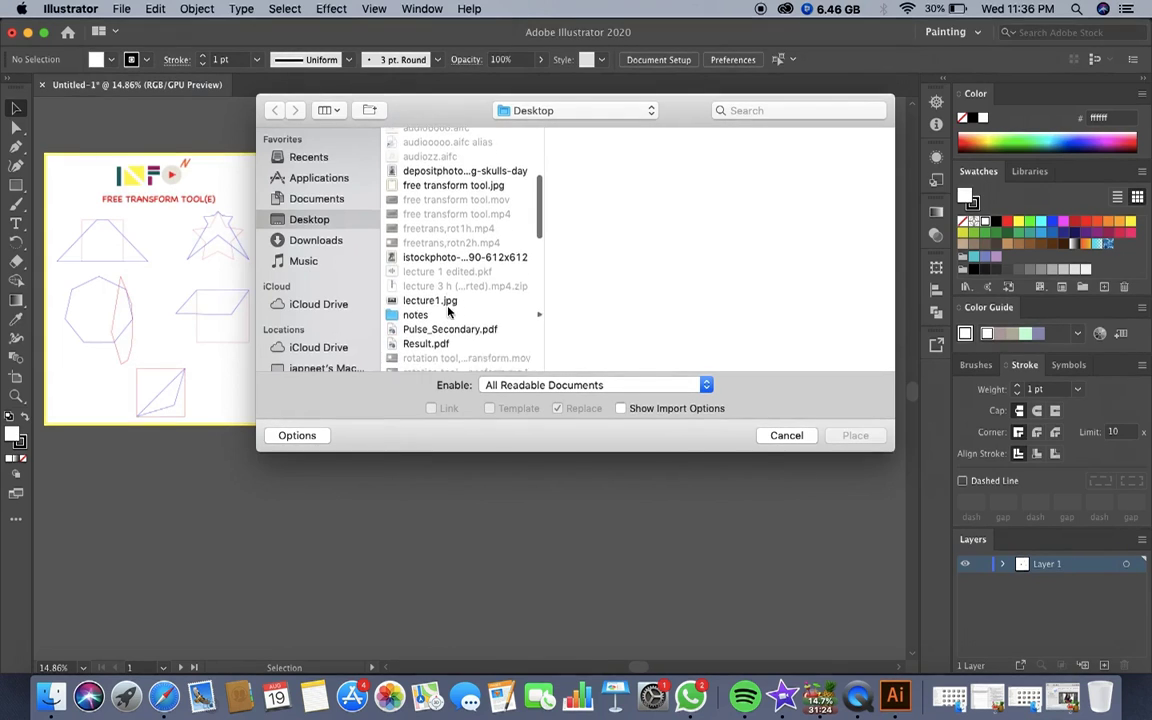
scroll(442, 318, up, 10)
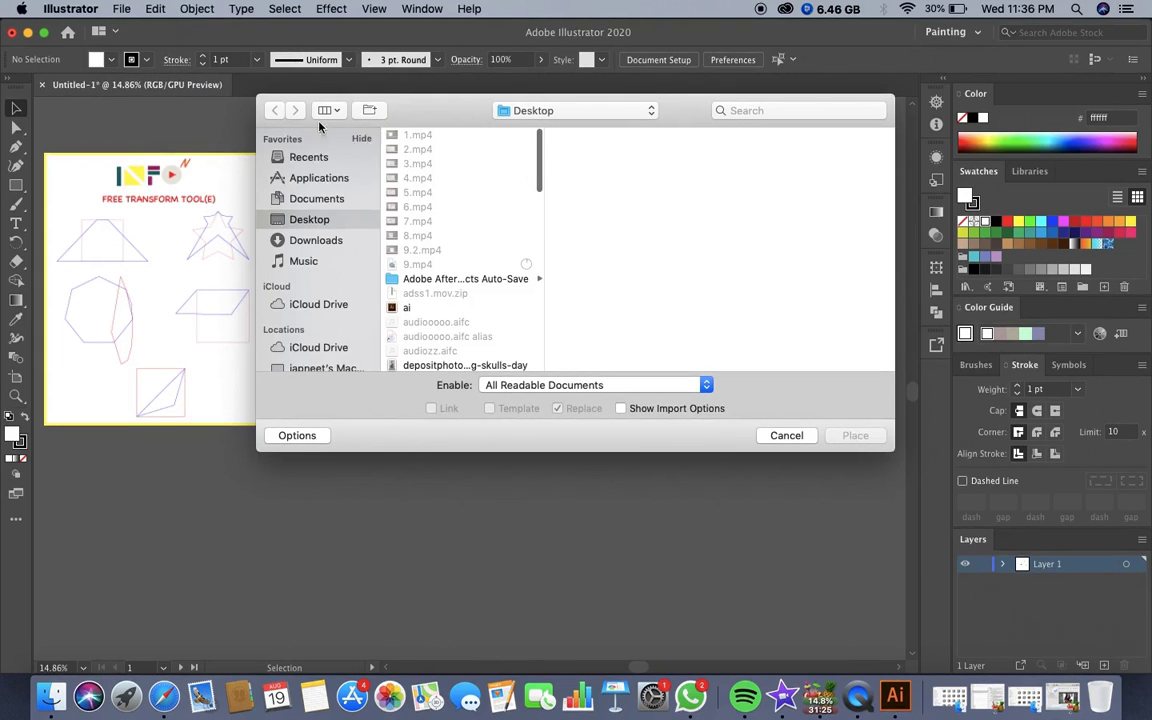
scroll(418, 282, down, 6)
scroll(416, 282, down, 2)
scroll(416, 282, up, 2)
scroll(416, 282, down, 5)
scroll(416, 282, down, 8)
scroll(416, 282, up, 8)
scroll(418, 282, up, 1)
click(425, 213)
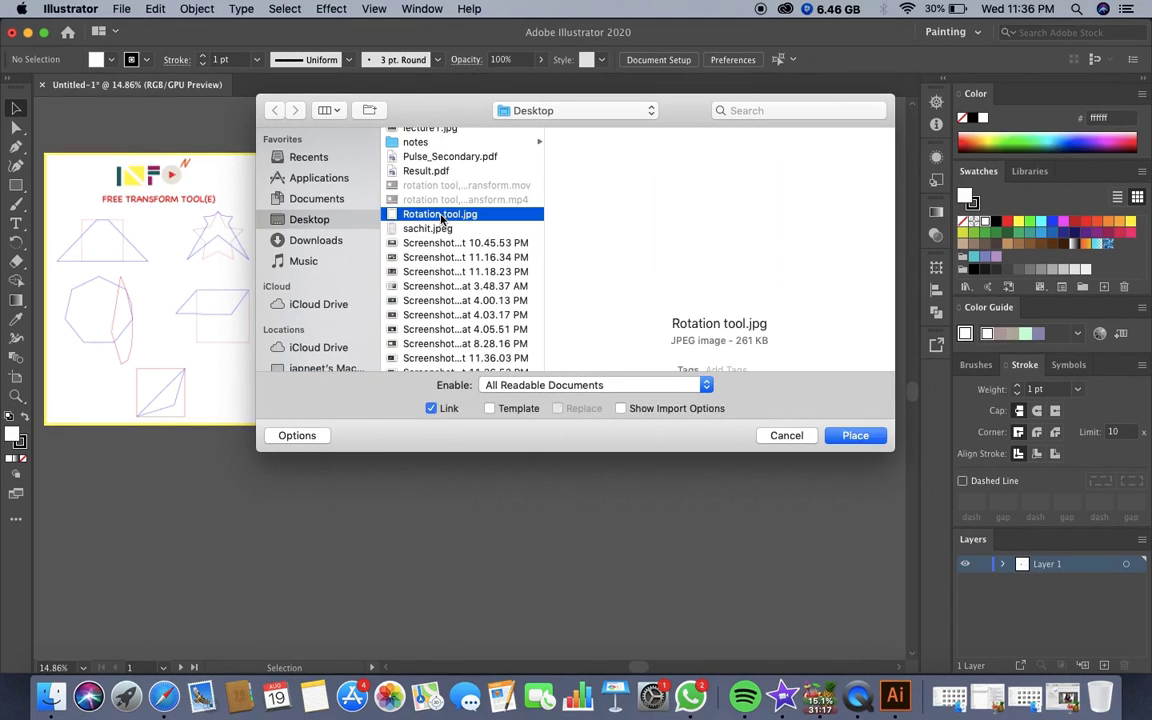
click(855, 437)
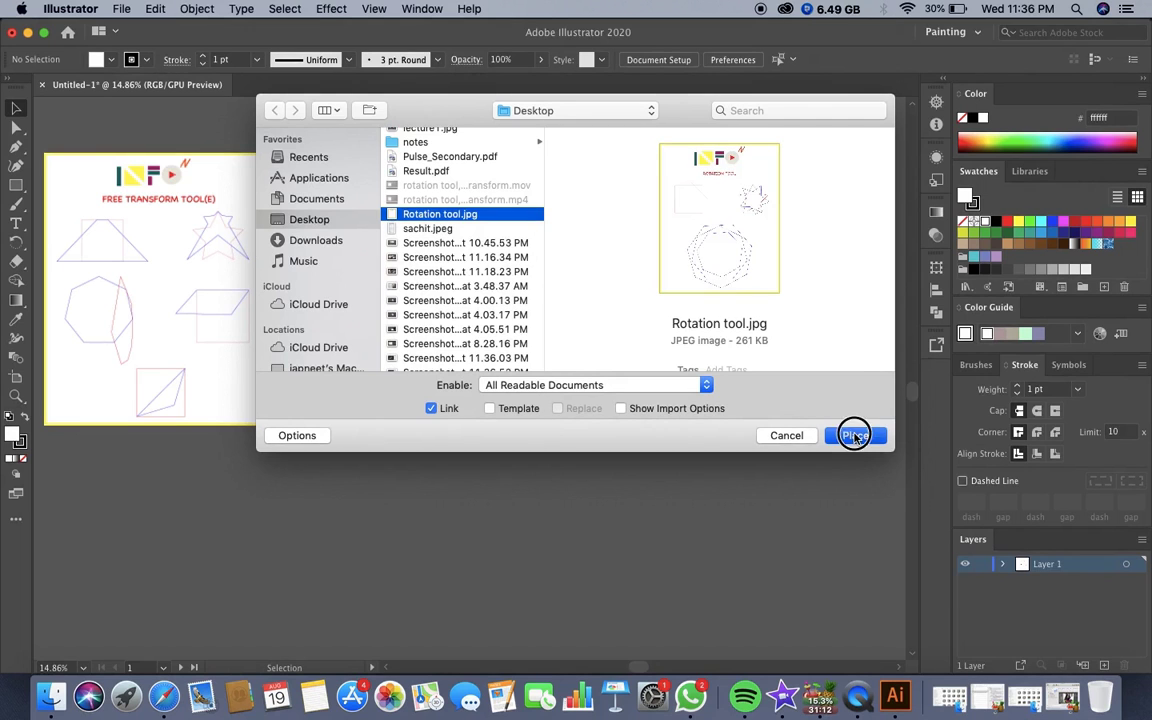
scroll(620, 192, right, 5)
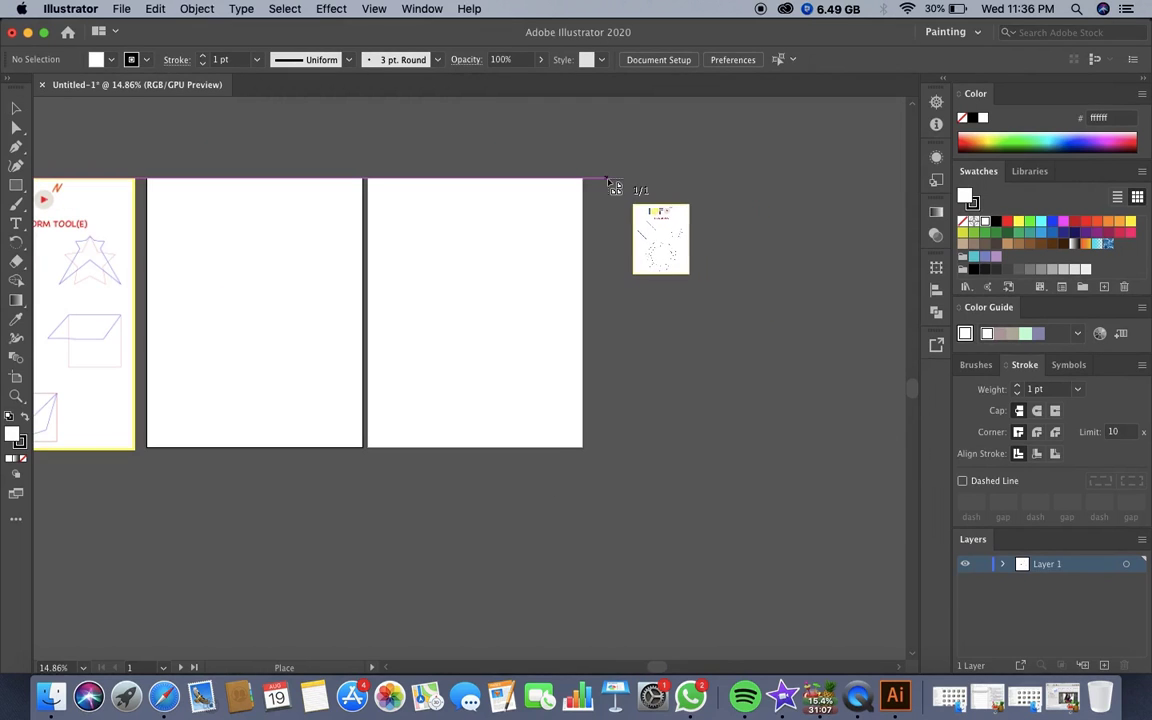
click(612, 184)
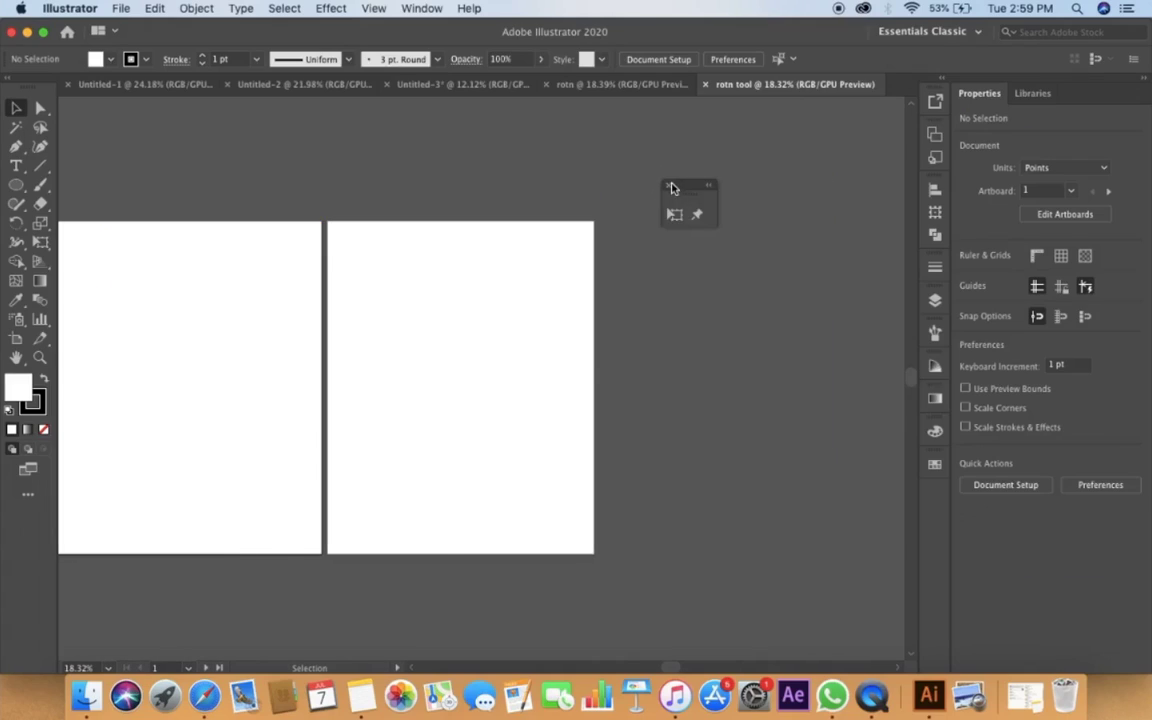
Examine the free transform and rotation notes placed on either side of the two blank artboards in the rotn tool document.
scroll(660, 200, down, 3)
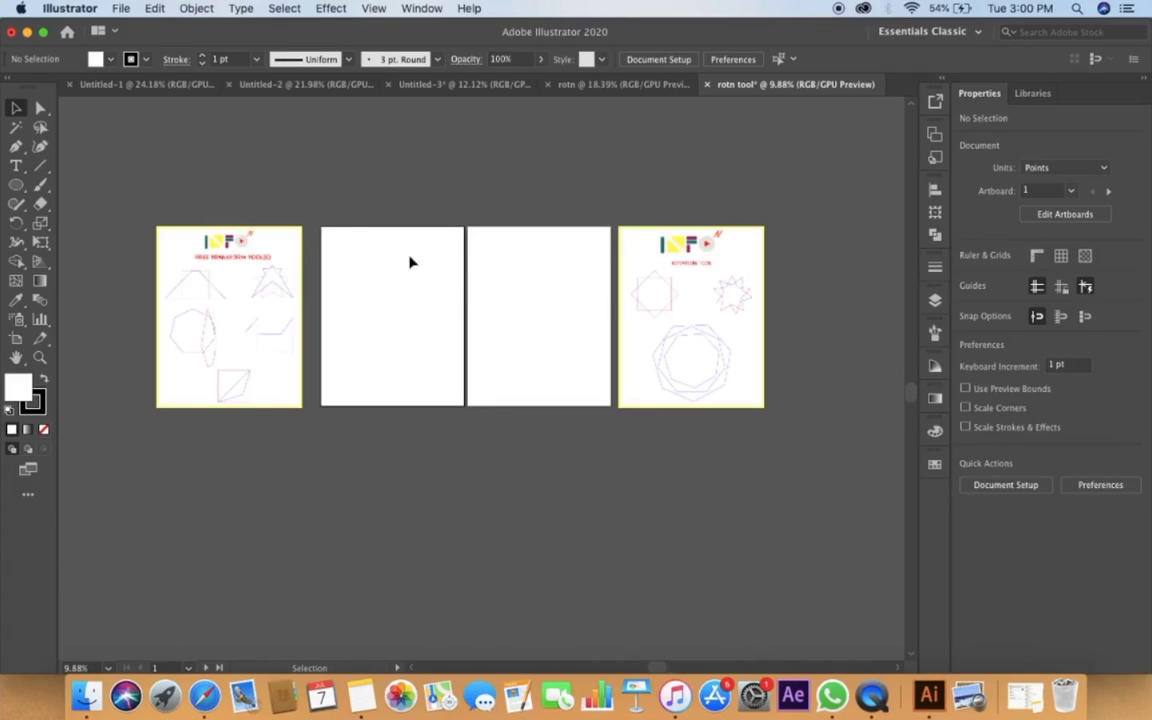
click(239, 326)
scroll(237, 329, up, 3)
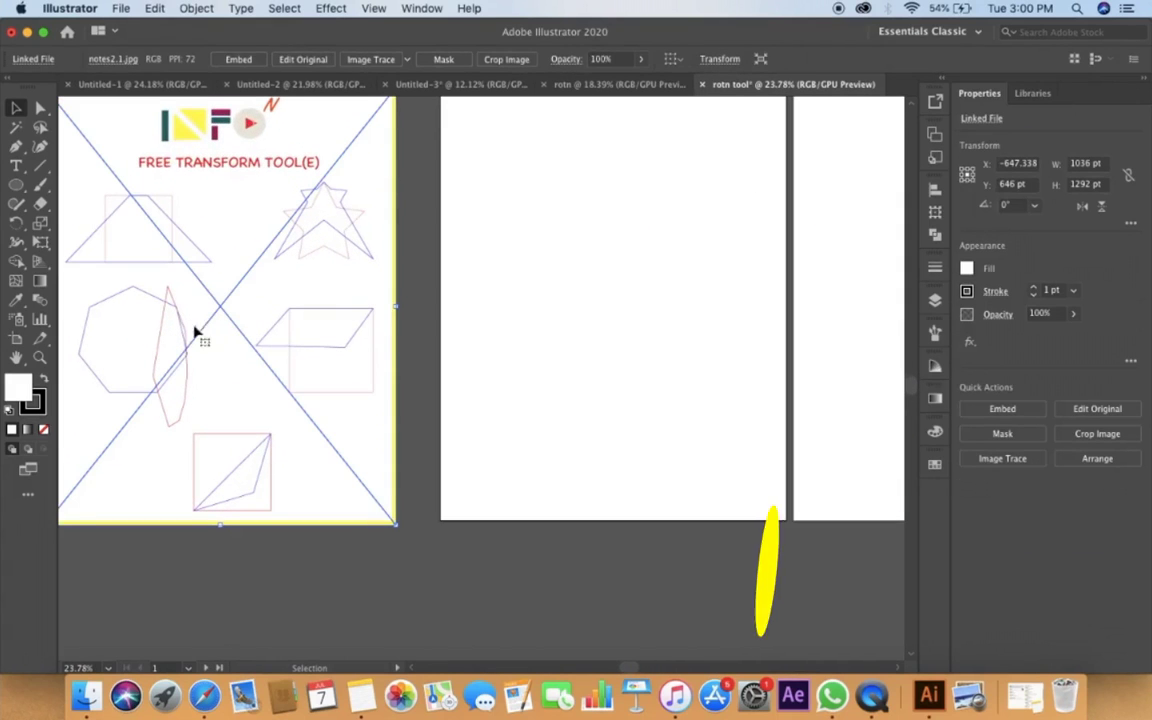
scroll(178, 340, down, 2)
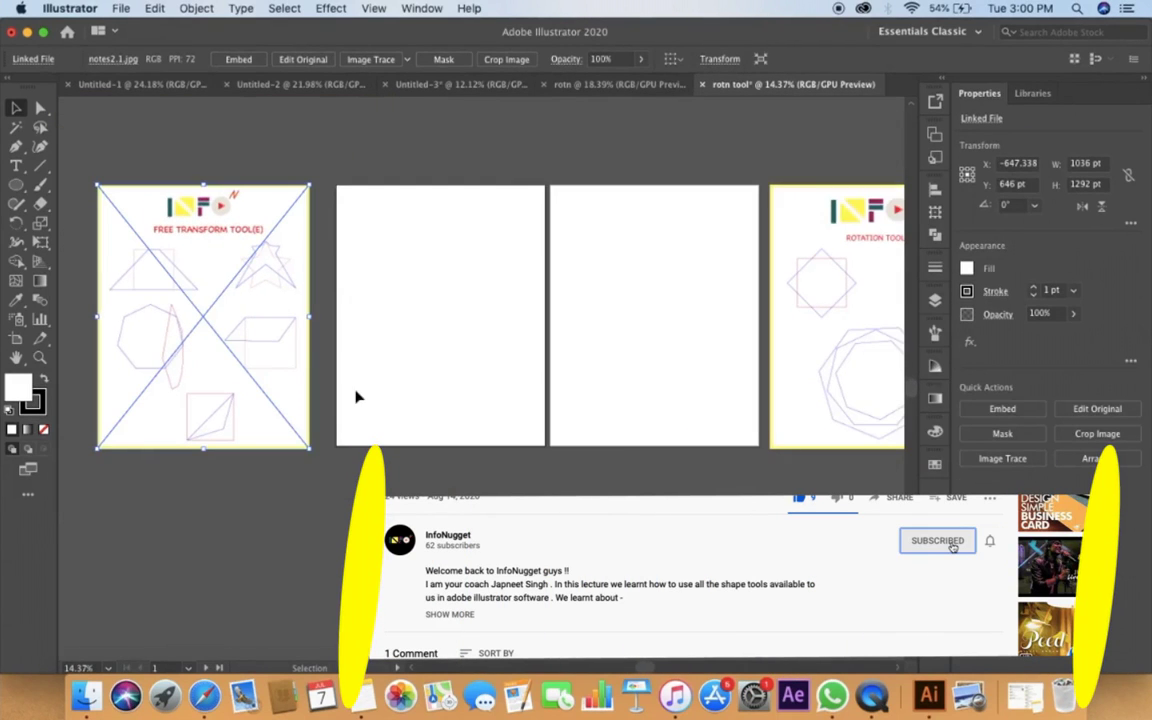
scroll(607, 321, right, 3)
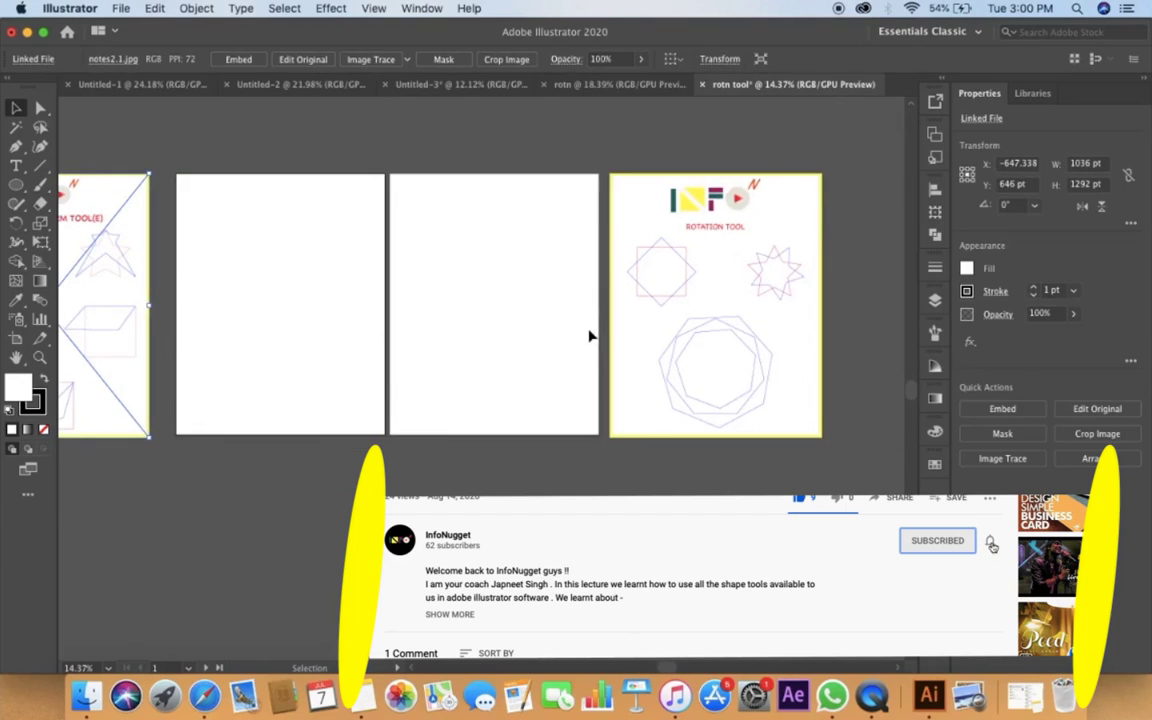
click(406, 378)
scroll(503, 495, down, 3)
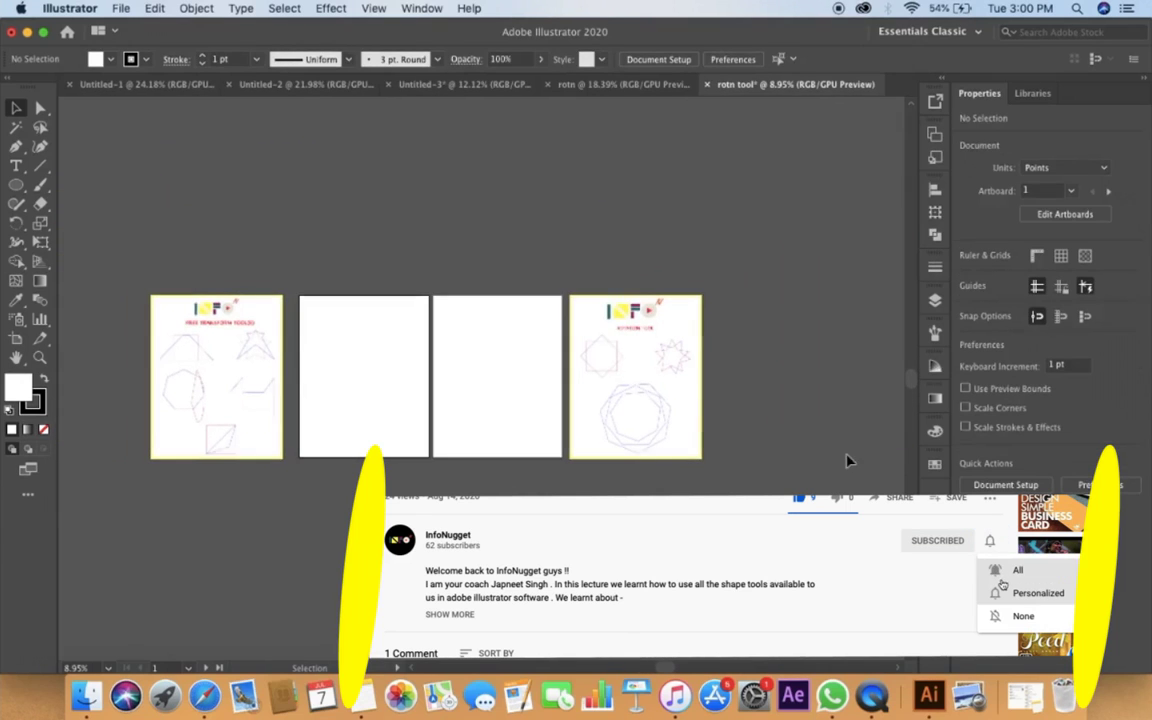
Lock the layer holding the placed notes and add a new layer above it with the default options.
click(935, 306)
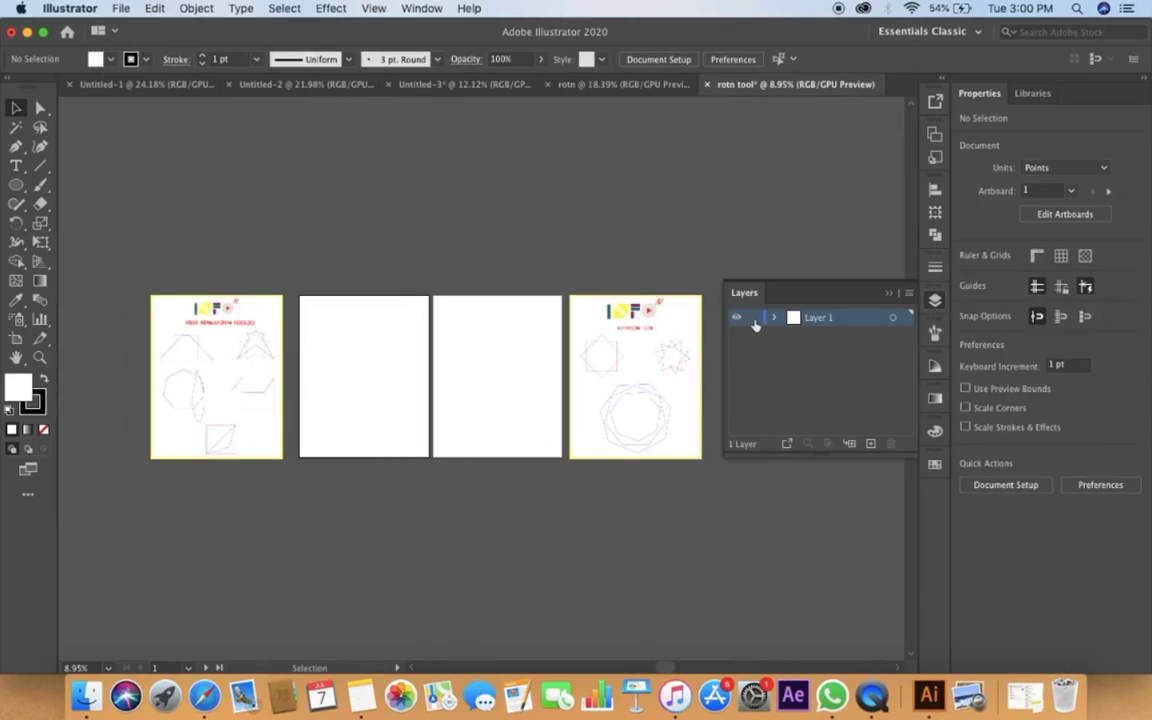
click(754, 318)
click(909, 294)
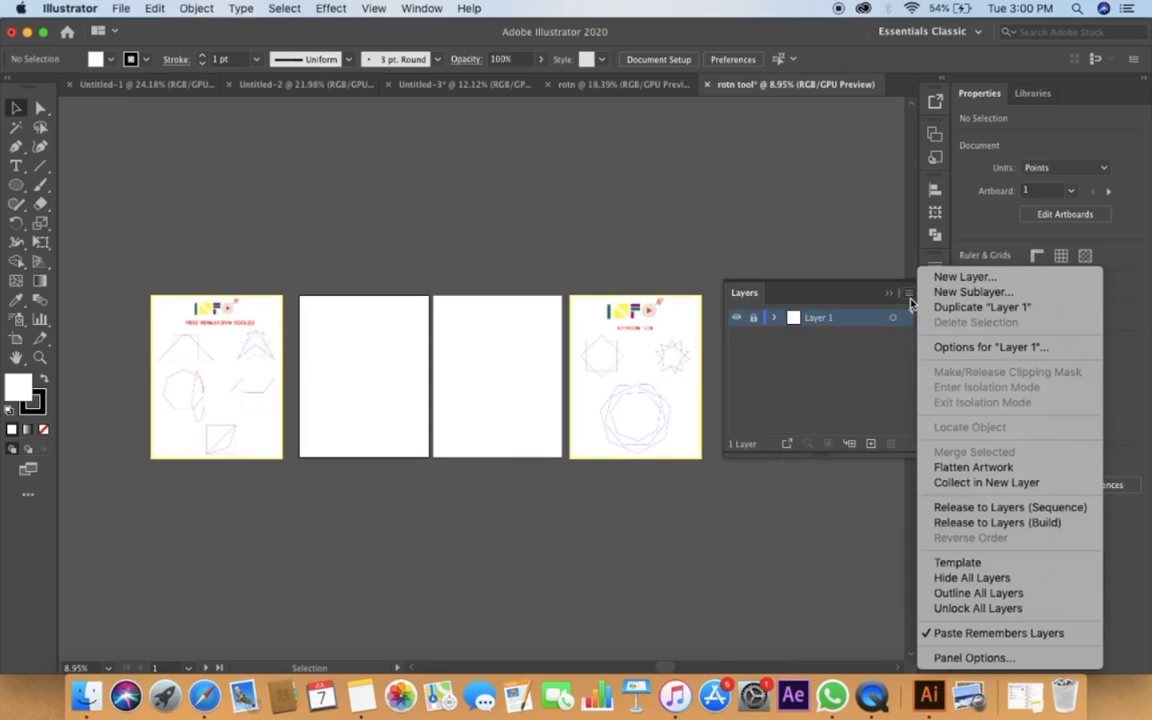
click(947, 283)
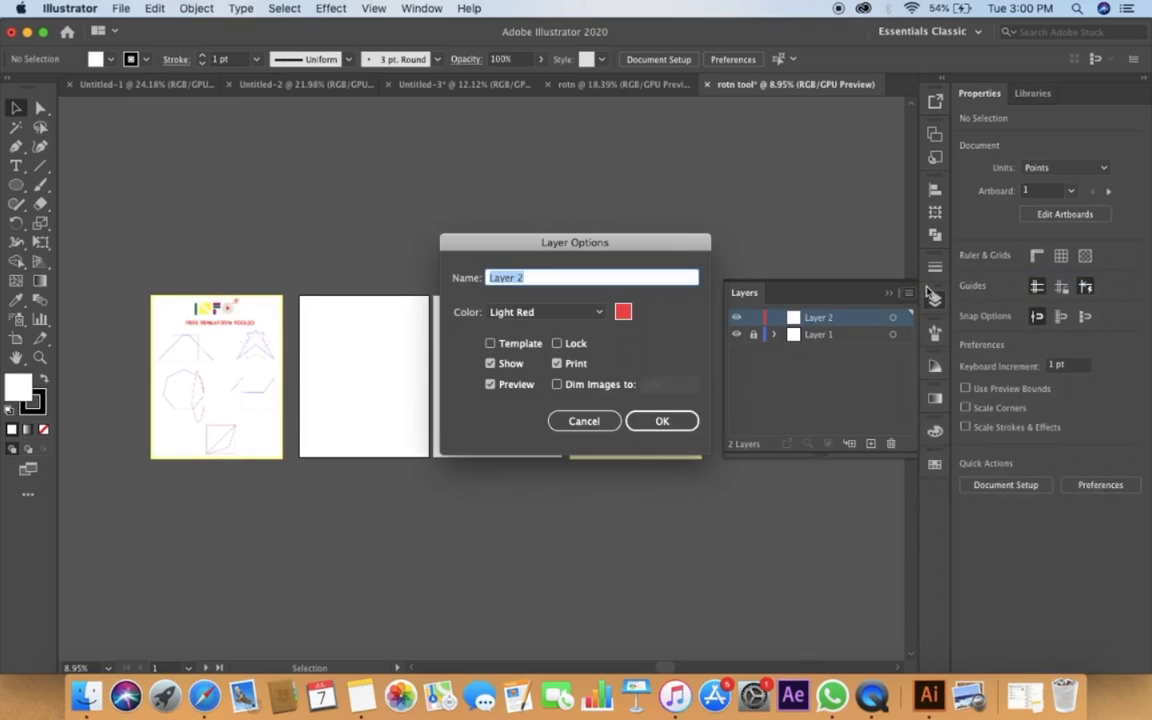
click(662, 421)
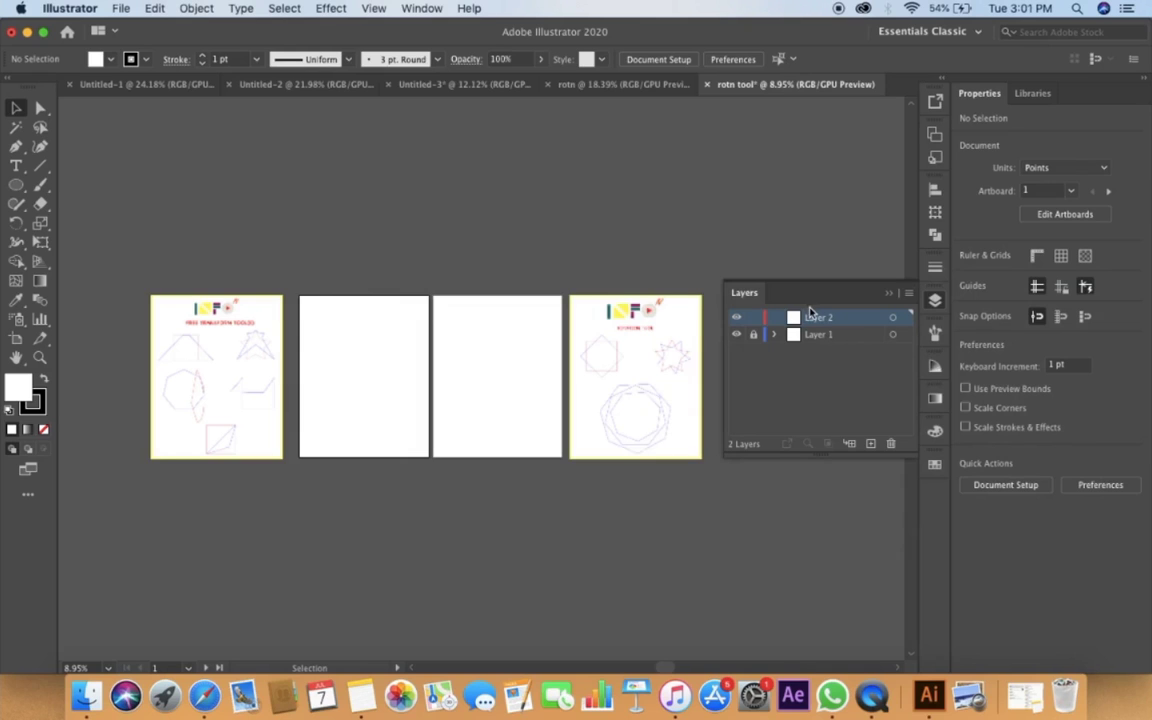
scroll(245, 494, up, 5)
scroll(245, 494, left, 2)
scroll(245, 494, up, 2)
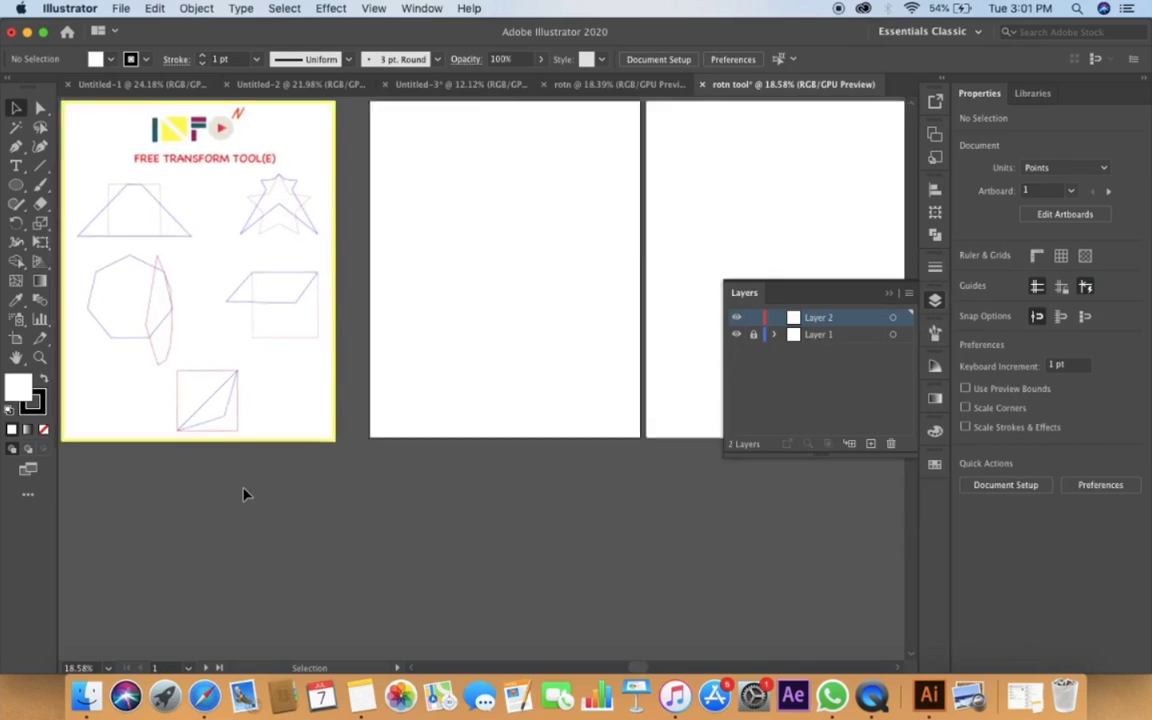
click(888, 295)
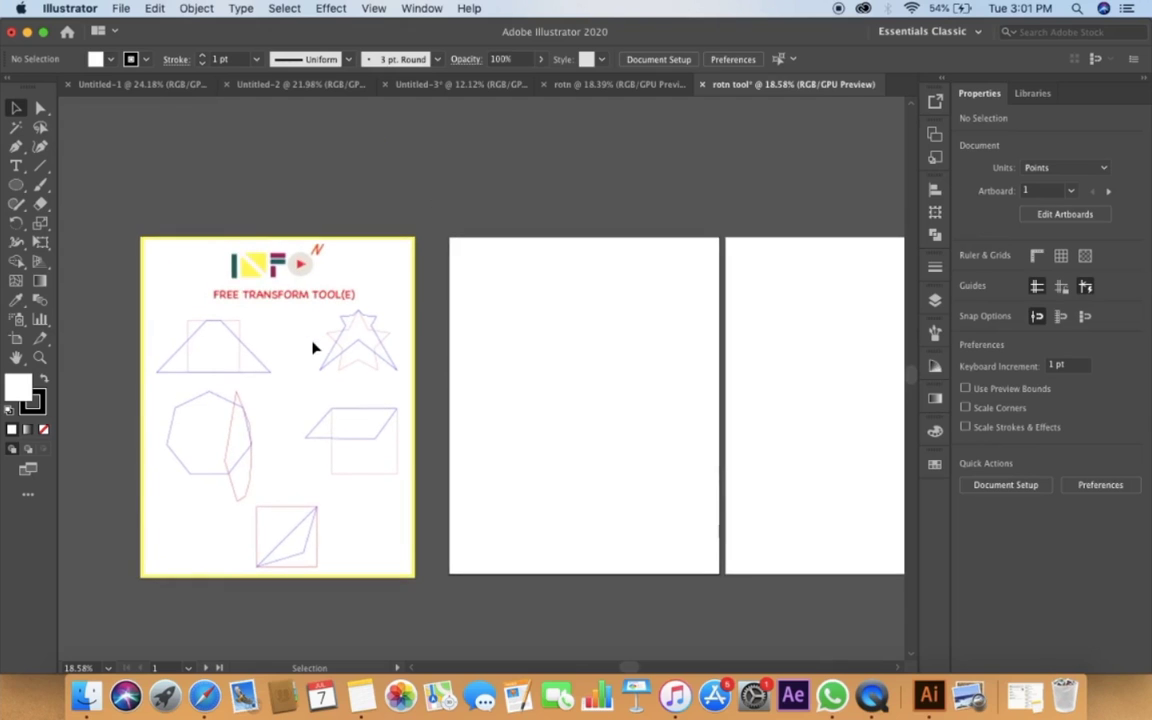
Draw a square about 197 pt wide tracing the pink square in the first figure of the free transform notes.
scroll(224, 356, up, 3)
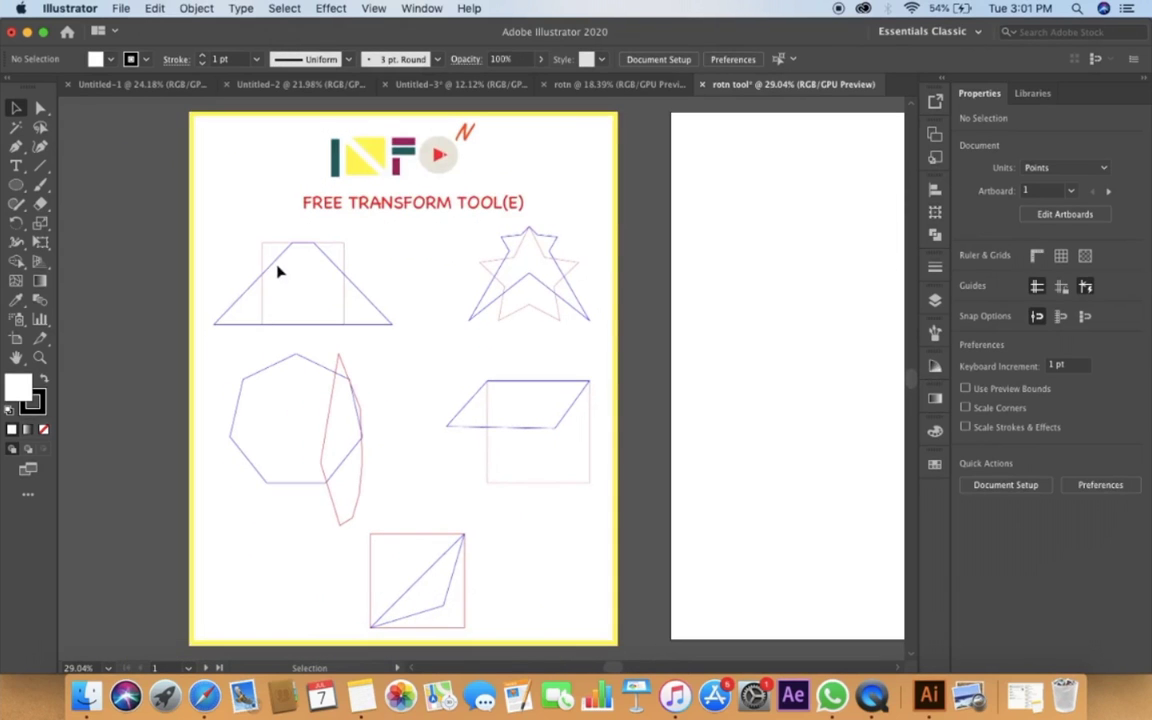
scroll(240, 347, up, 2)
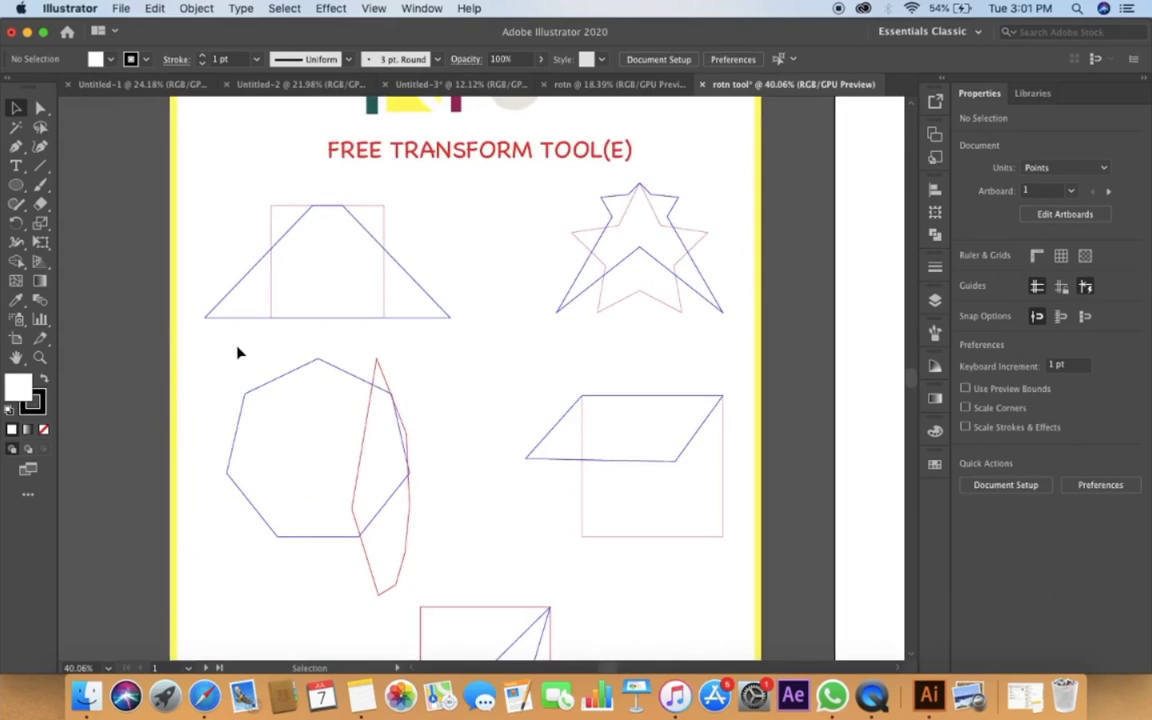
scroll(240, 352, down, 3)
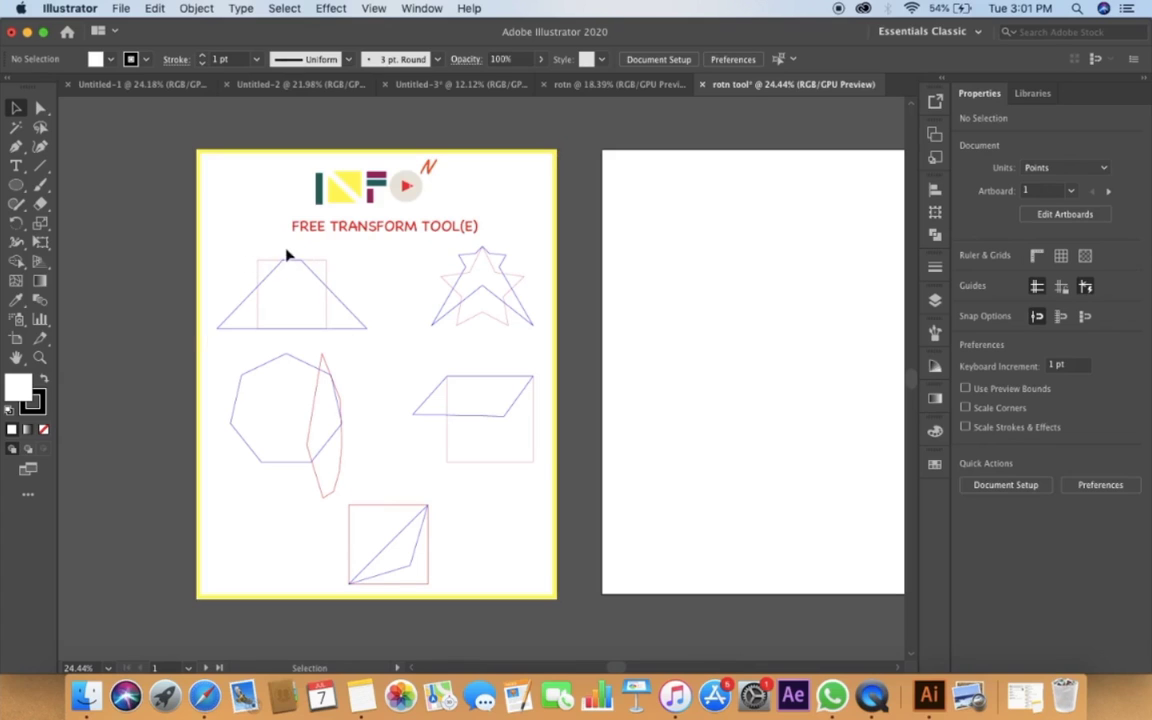
scroll(230, 320, up, 5)
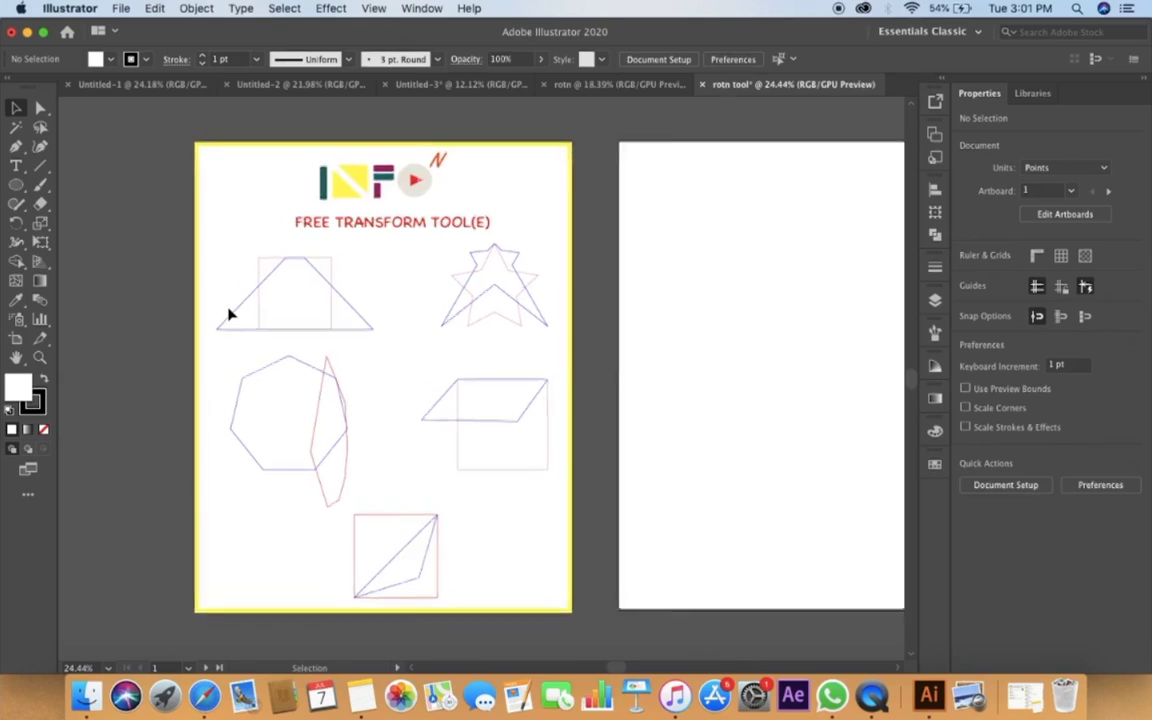
scroll(280, 352, up, 1)
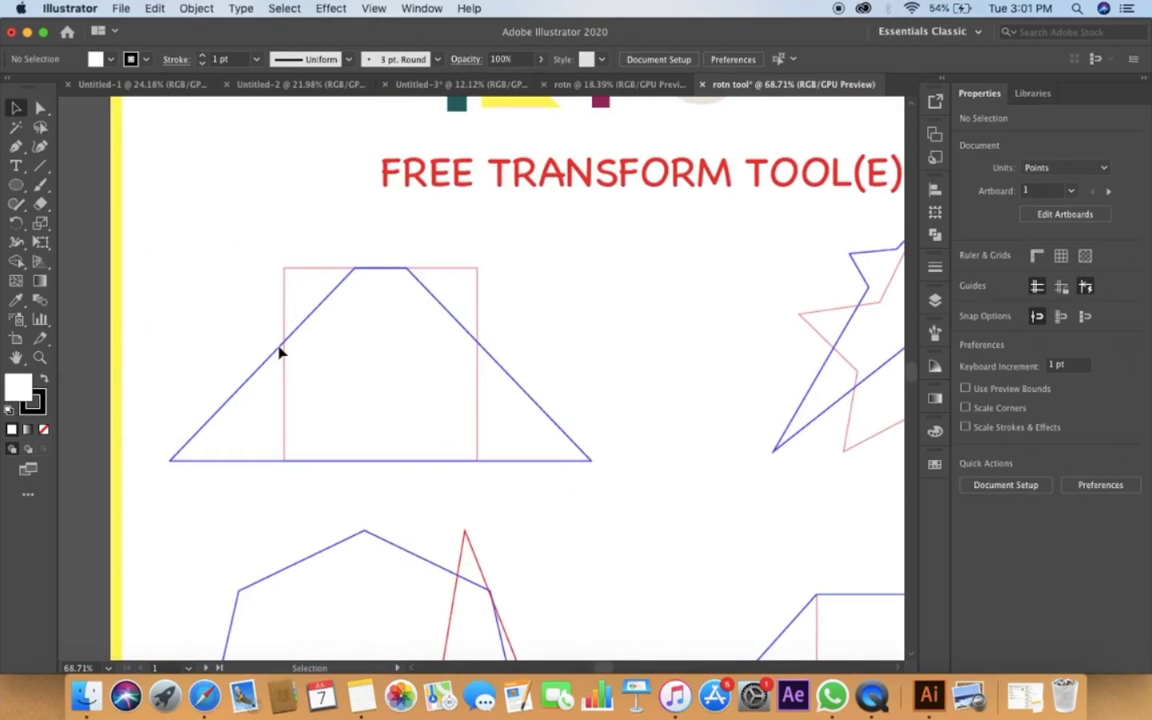
click(20, 188)
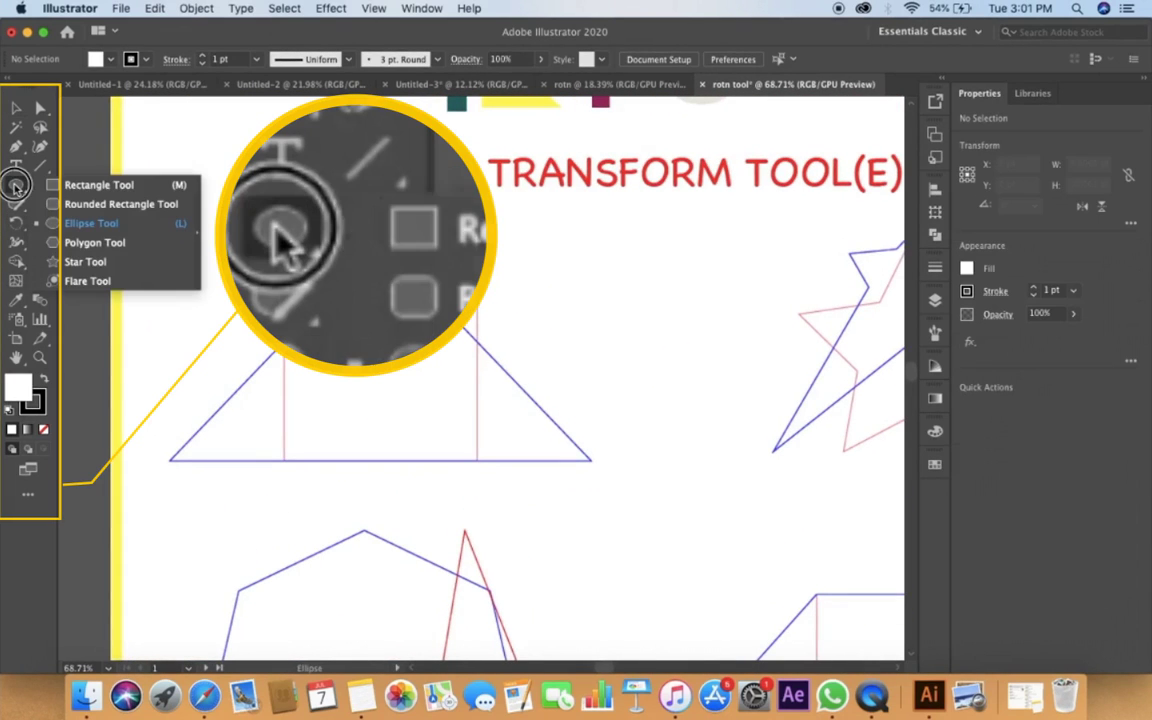
click(76, 189)
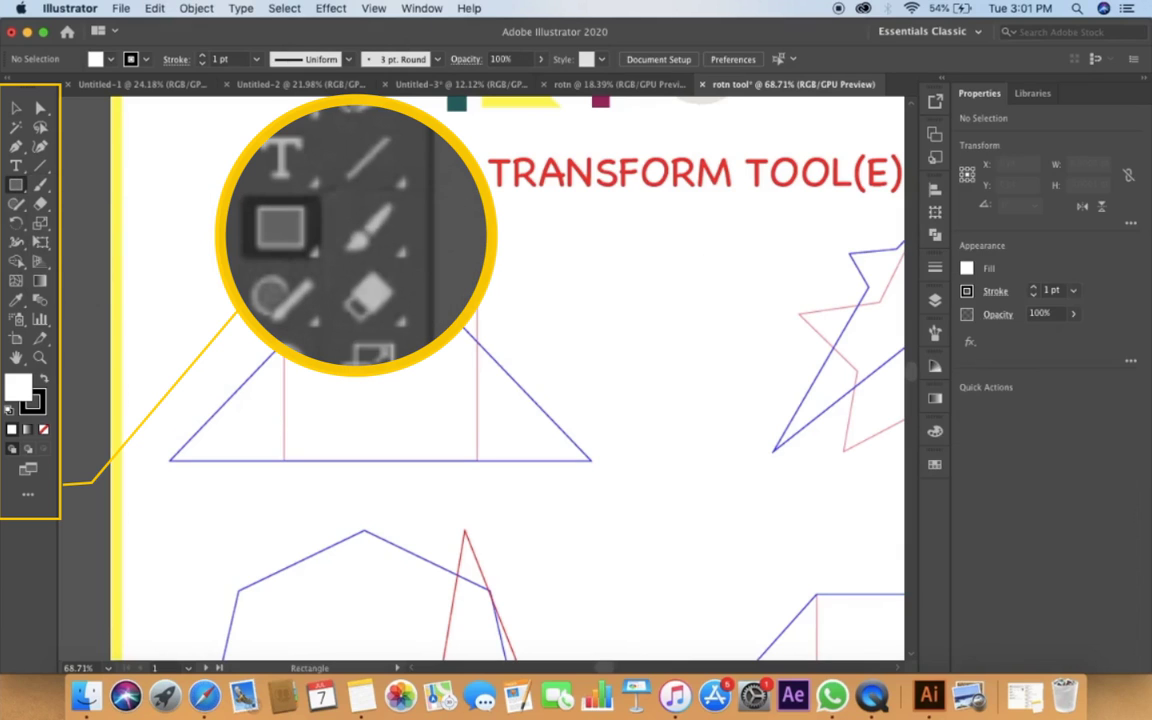
drag(284, 268, 474, 436)
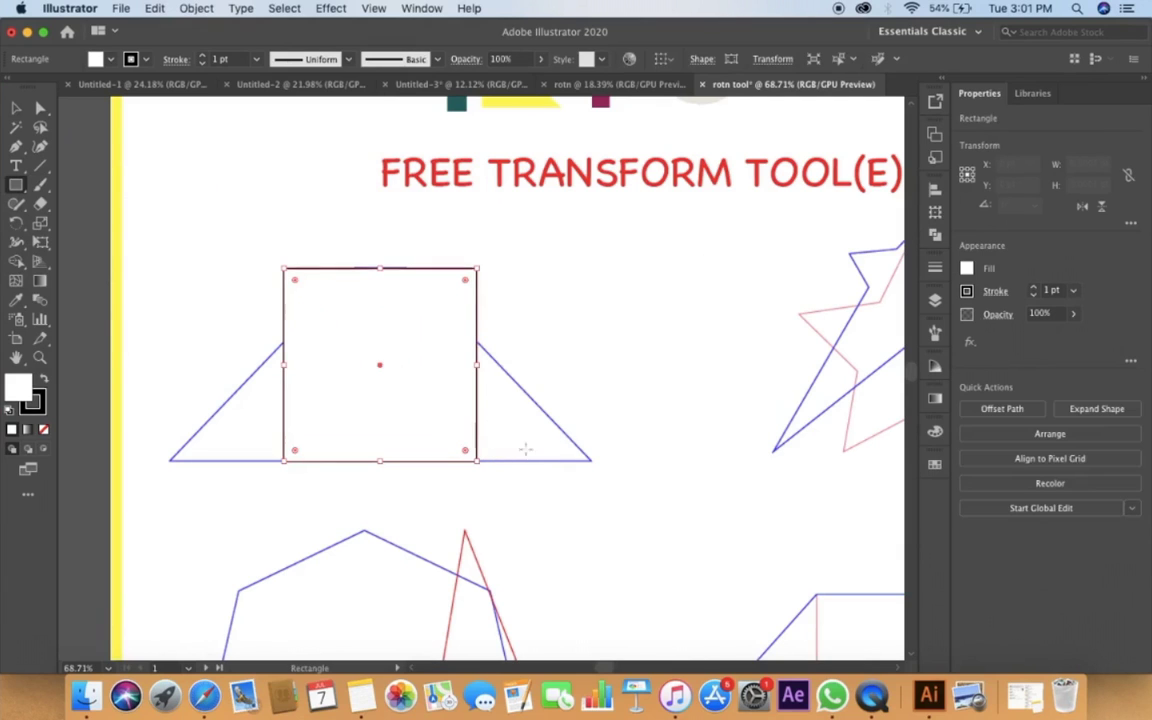
Set the new square's stroke weight to 3 pt and deselect it.
click(203, 57)
click(203, 57)
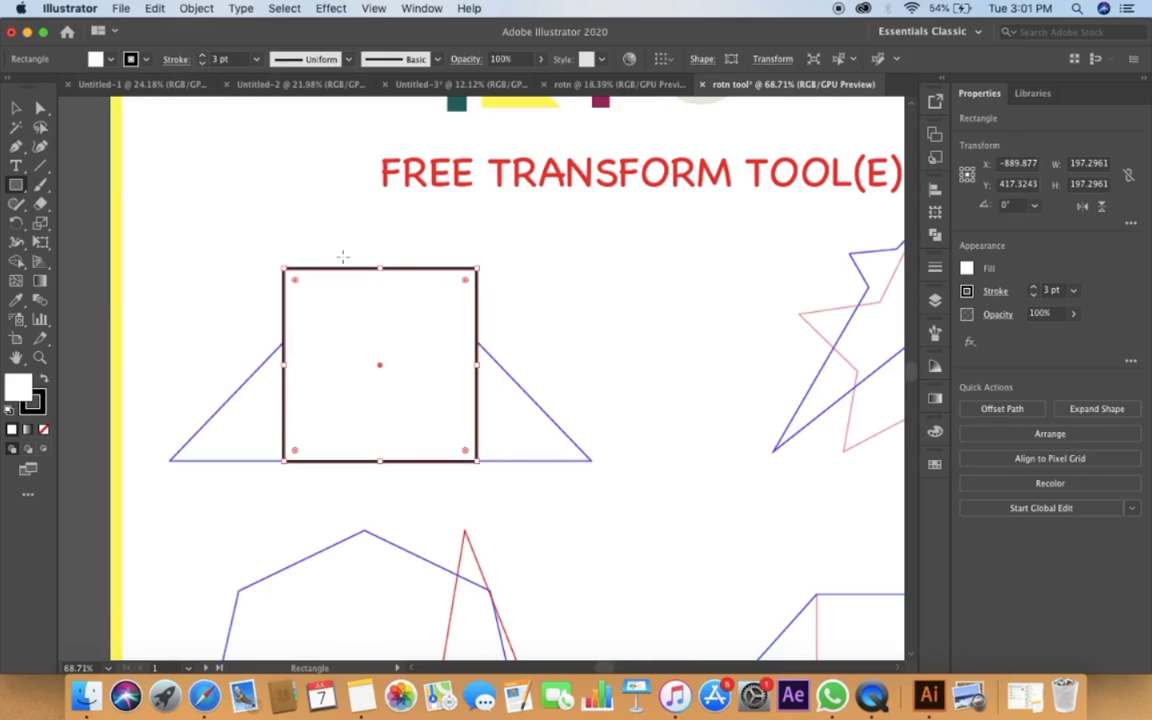
key(v)
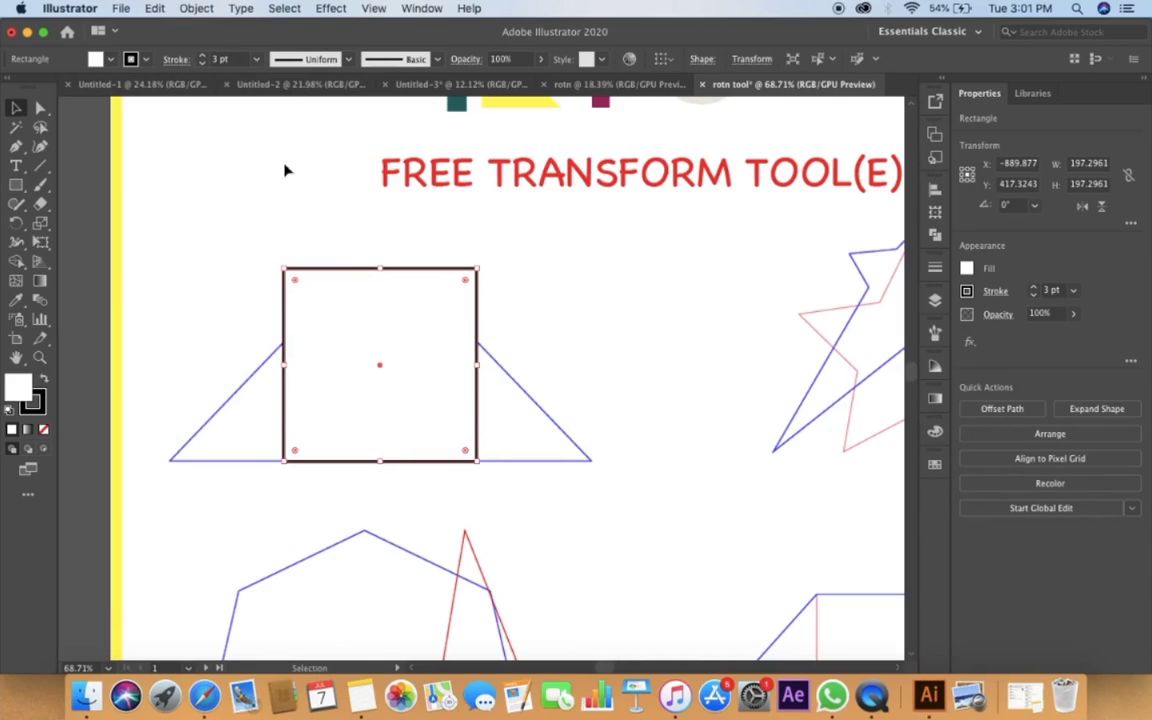
click(279, 223)
drag(200, 249, 245, 280)
click(181, 234)
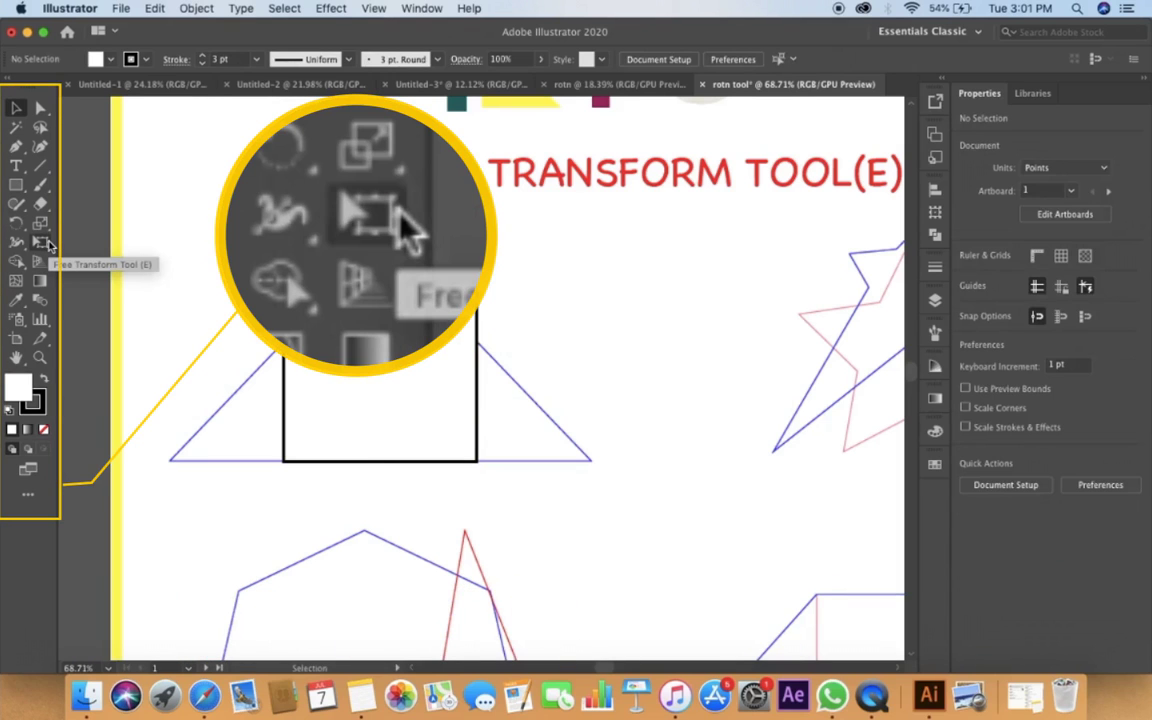
Use Free Transform's Perspective Distort on the square to widen its lower edge to about 430 pt, matching the blue trapezoid's base.
click(49, 244)
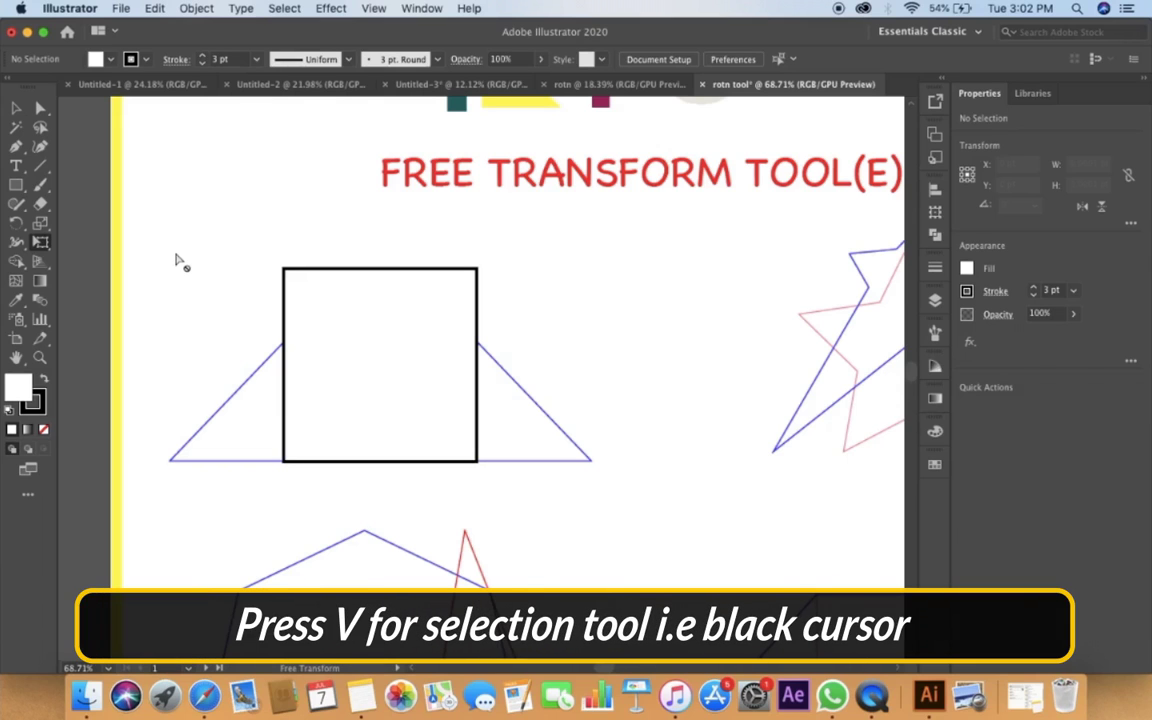
key(v)
drag(180, 258, 334, 301)
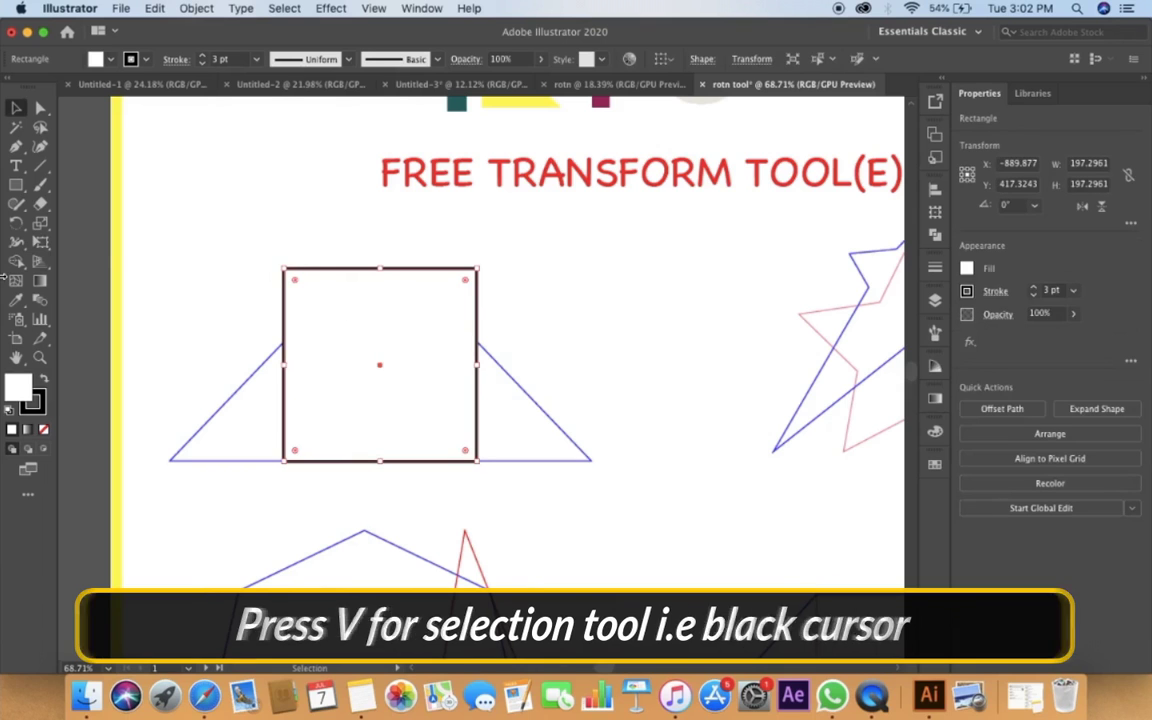
click(40, 243)
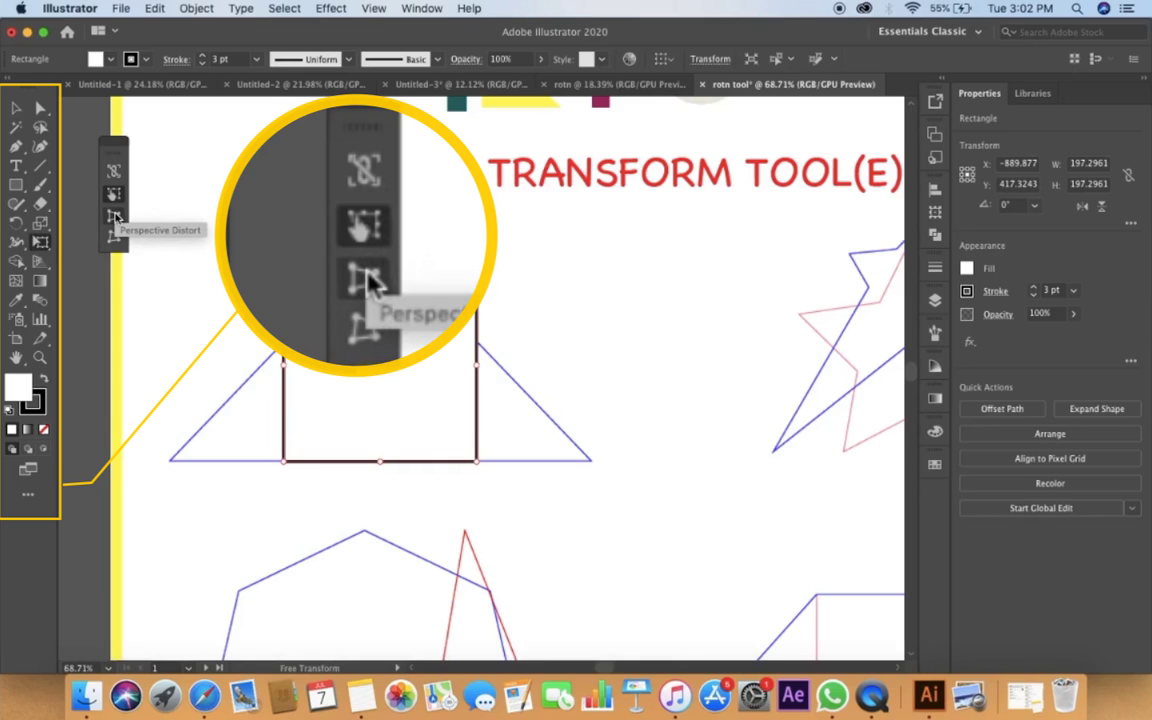
click(115, 217)
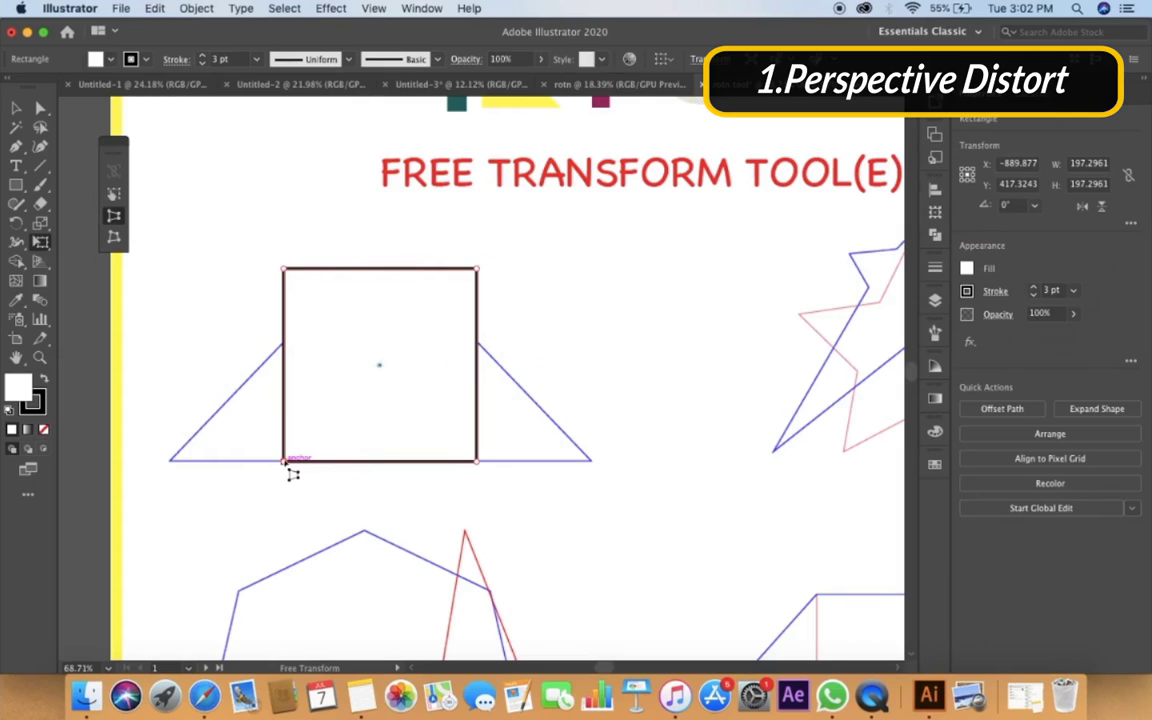
drag(286, 463, 170, 461)
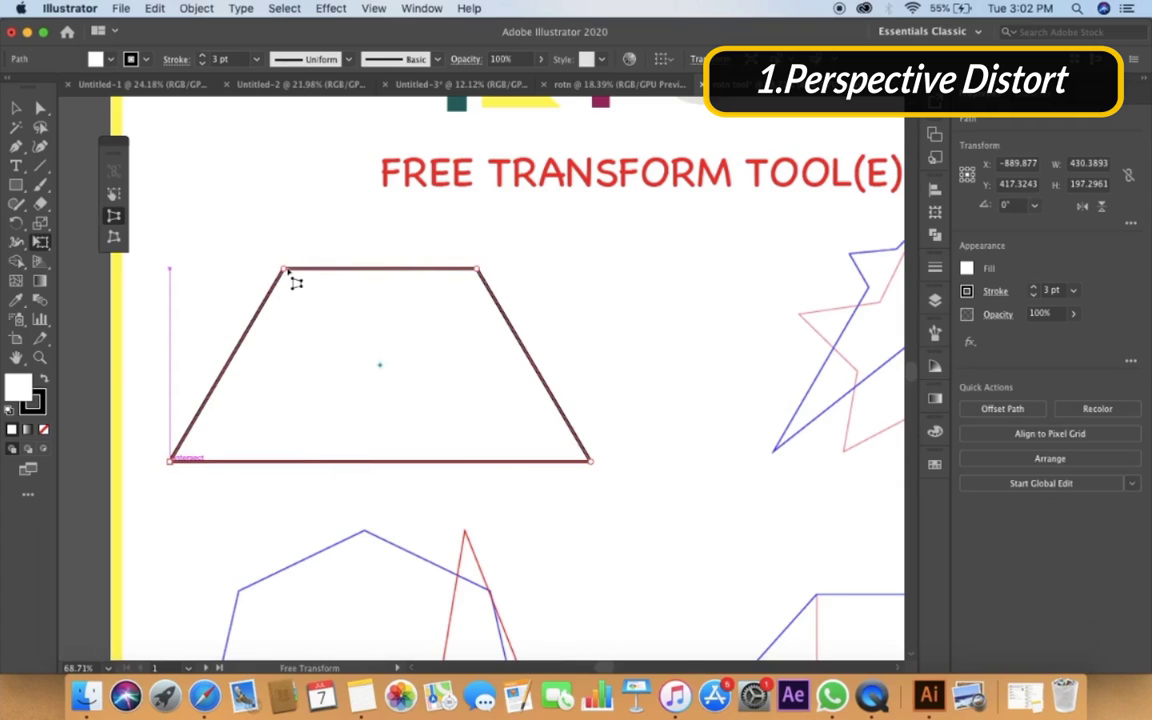
Narrow the shape's upper edge with Perspective Distort to match the blue trapezoid, undoing any misaligned adjustment, and deselect it.
drag(287, 272, 364, 268)
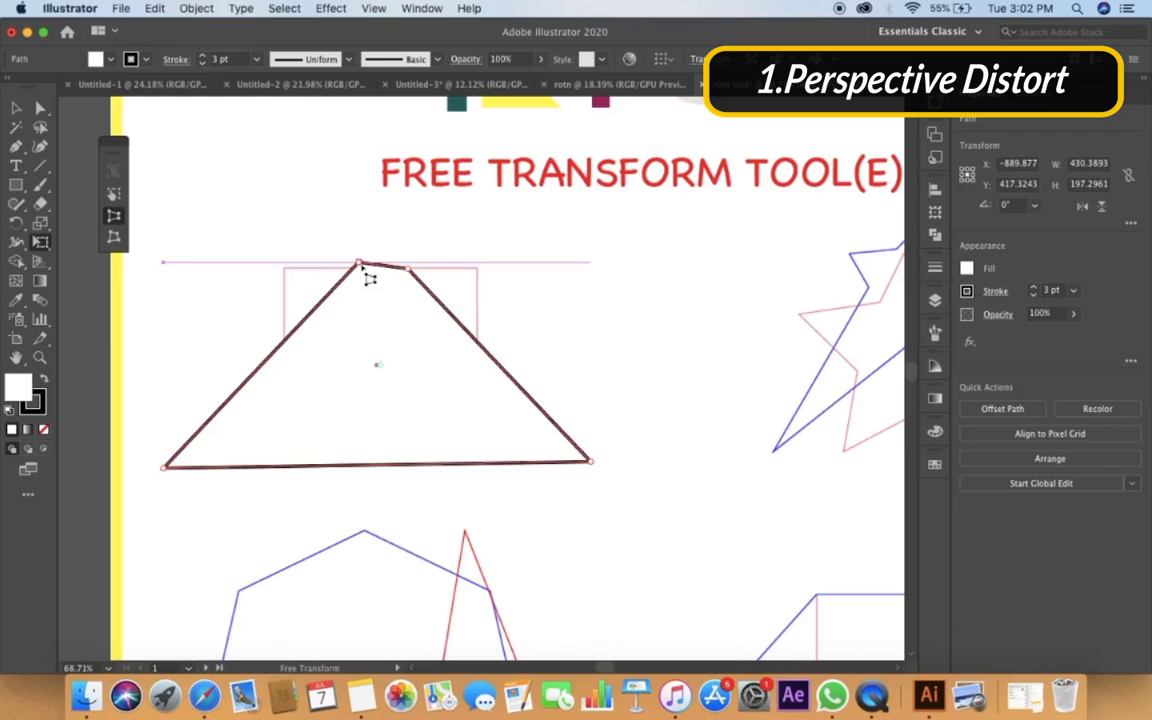
key(super+z)
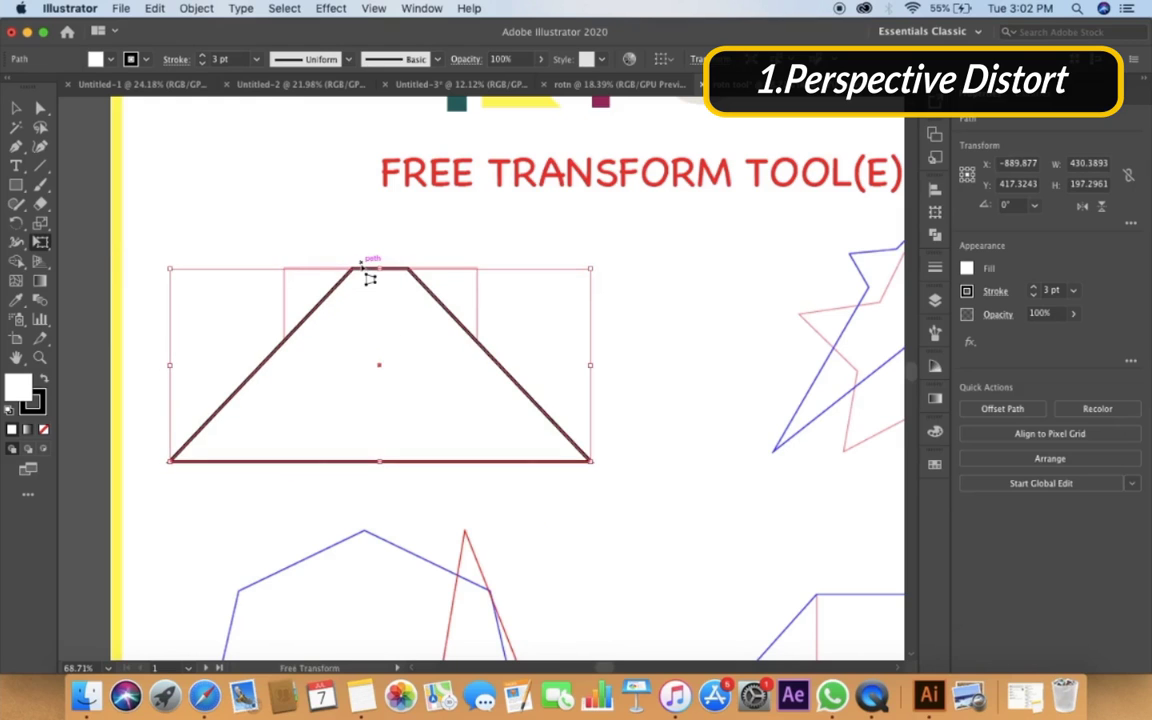
mouse_move(360, 280)
mouse_down()
mouse_move(352, 264)
mouse_move(371, 283)
mouse_move(357, 267)
mouse_up()
key(v)
click(497, 268)
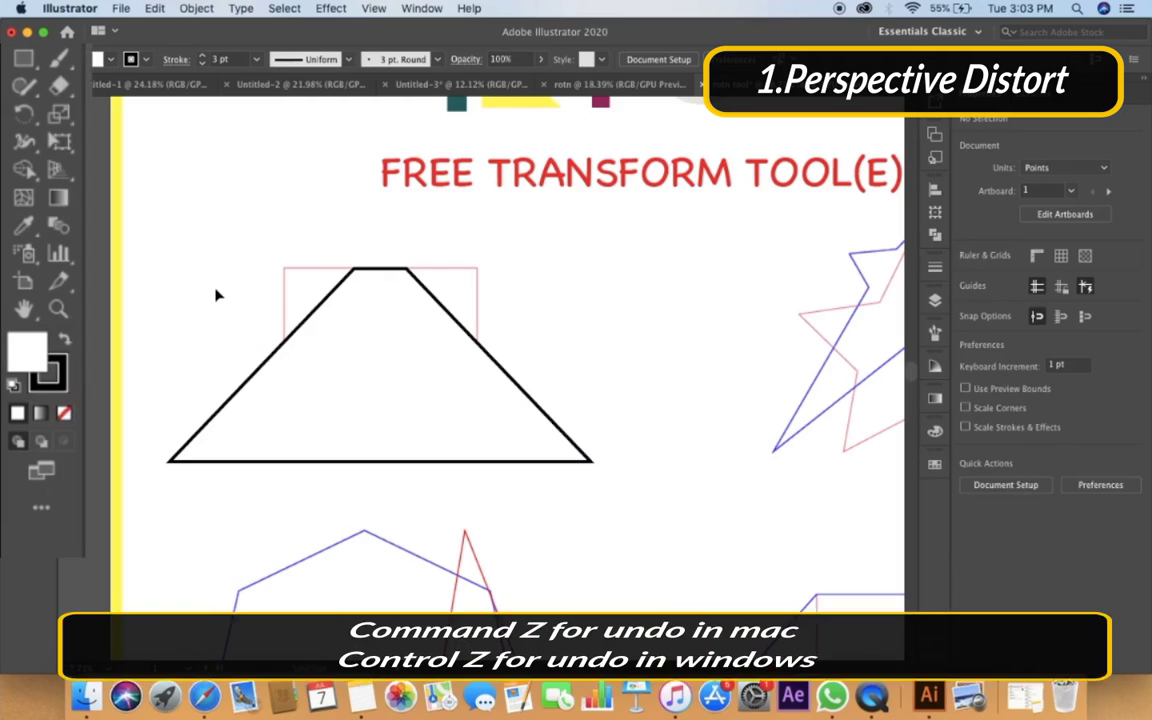
Remove the white fill from the distorted trapezoid, keeping its black outline, and deselect it.
drag(214, 289, 368, 413)
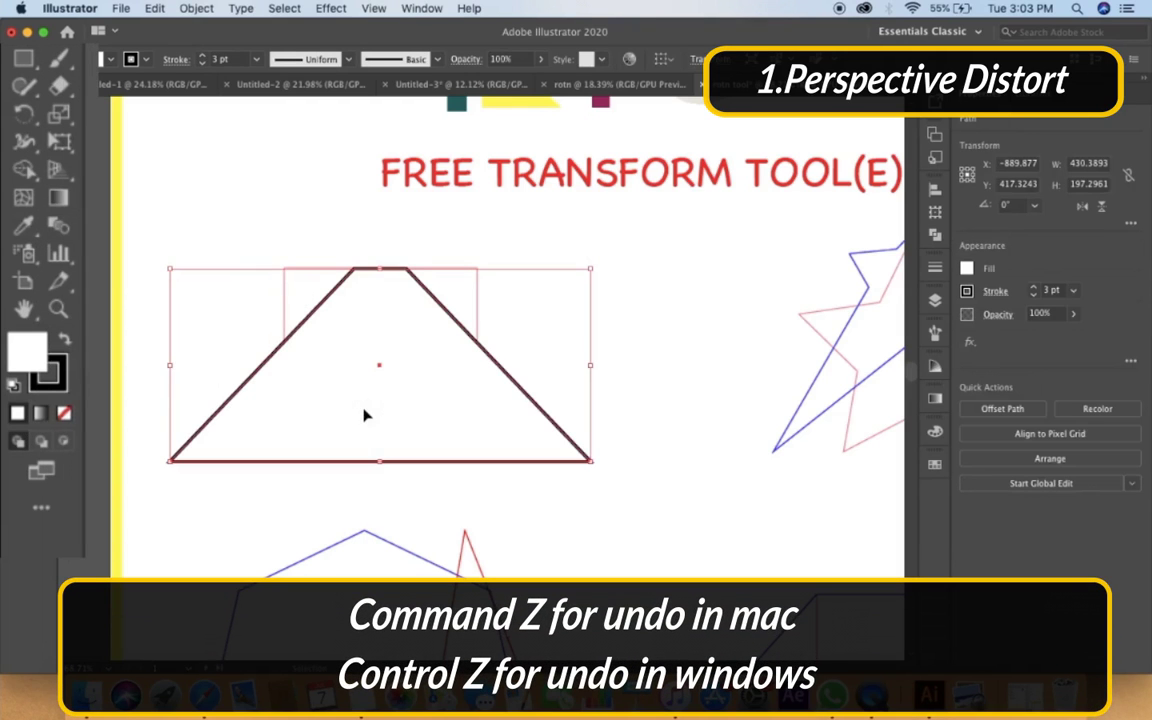
click(55, 376)
click(64, 414)
click(122, 366)
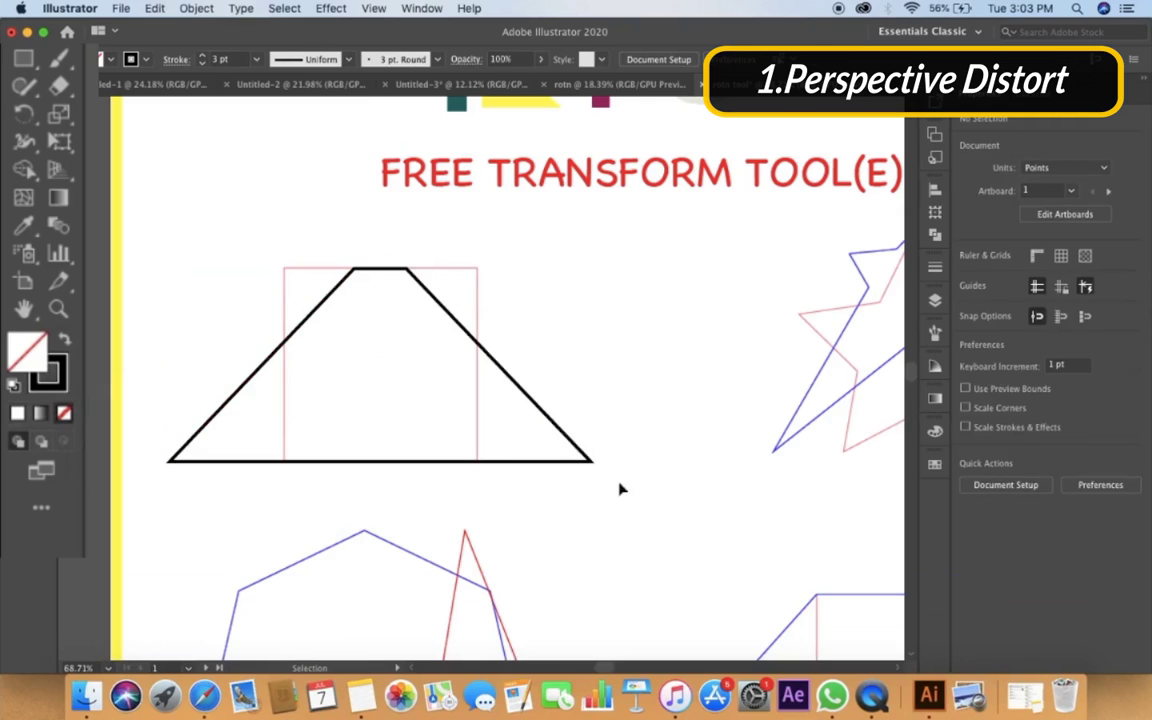
scroll(455, 343, up, 2)
scroll(455, 343, down, 1)
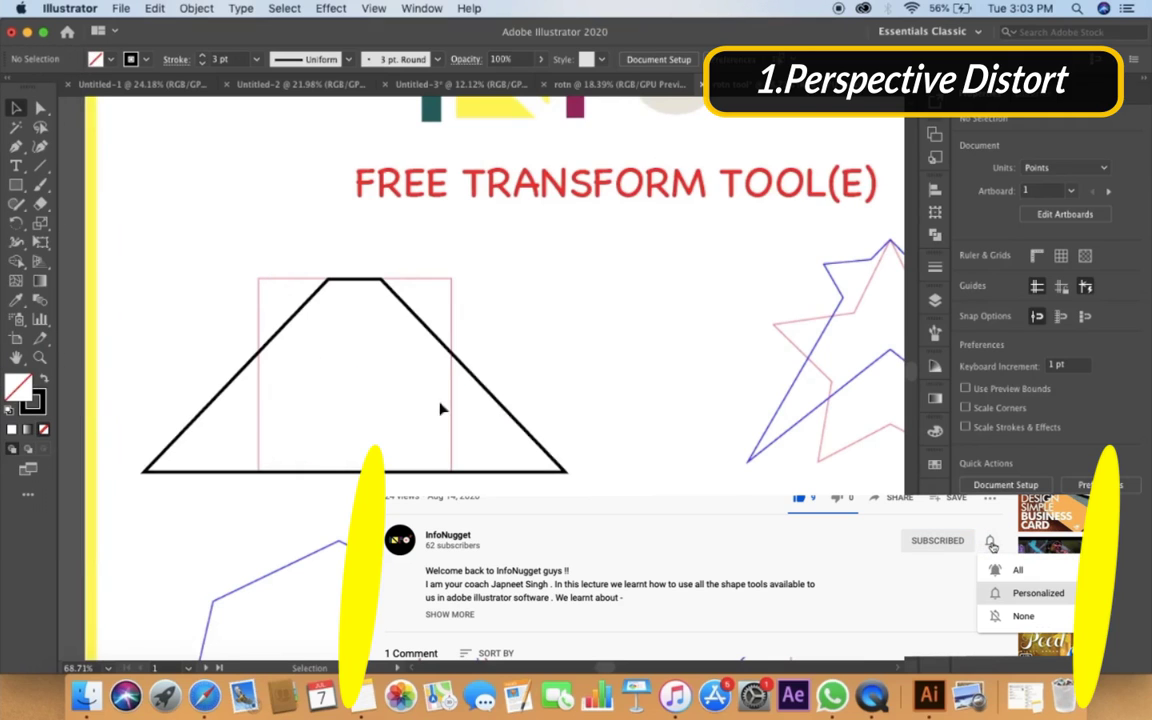
click(322, 293)
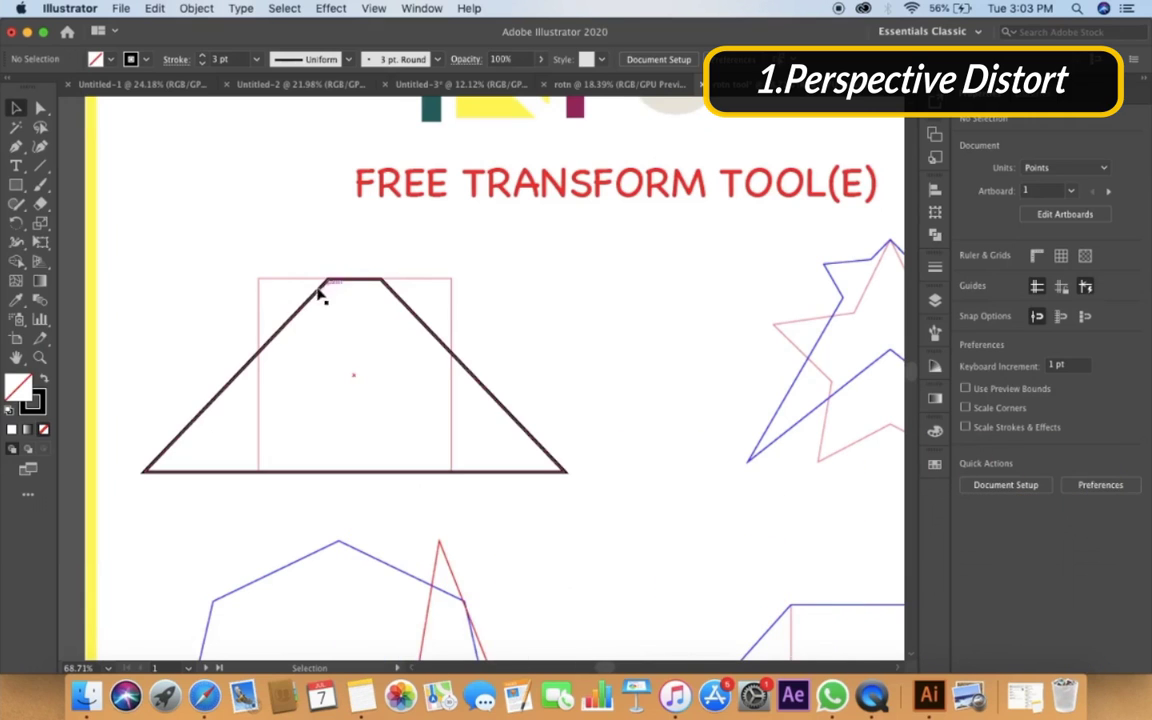
Create a five-pointed star with radii 102.7846 pt and 51.3923 pt over the pink star in the notes.
scroll(322, 293, right, 6)
scroll(350, 300, right, 5)
scroll(370, 400, up, 5)
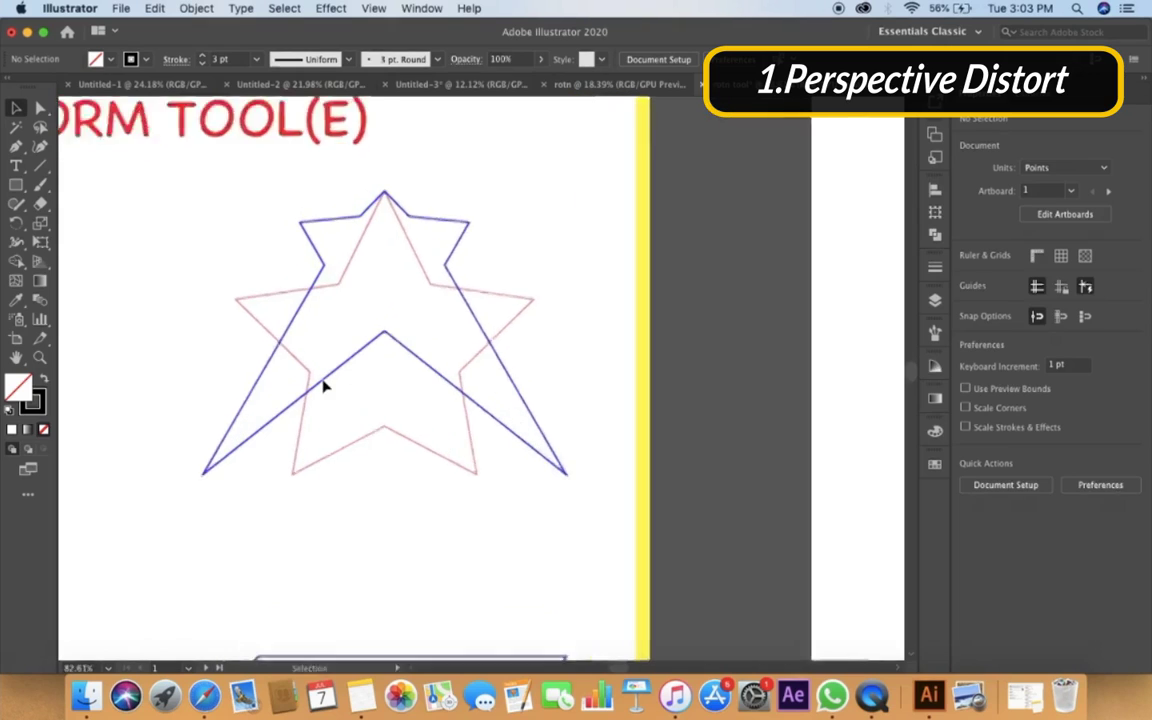
click(16, 185)
click(84, 262)
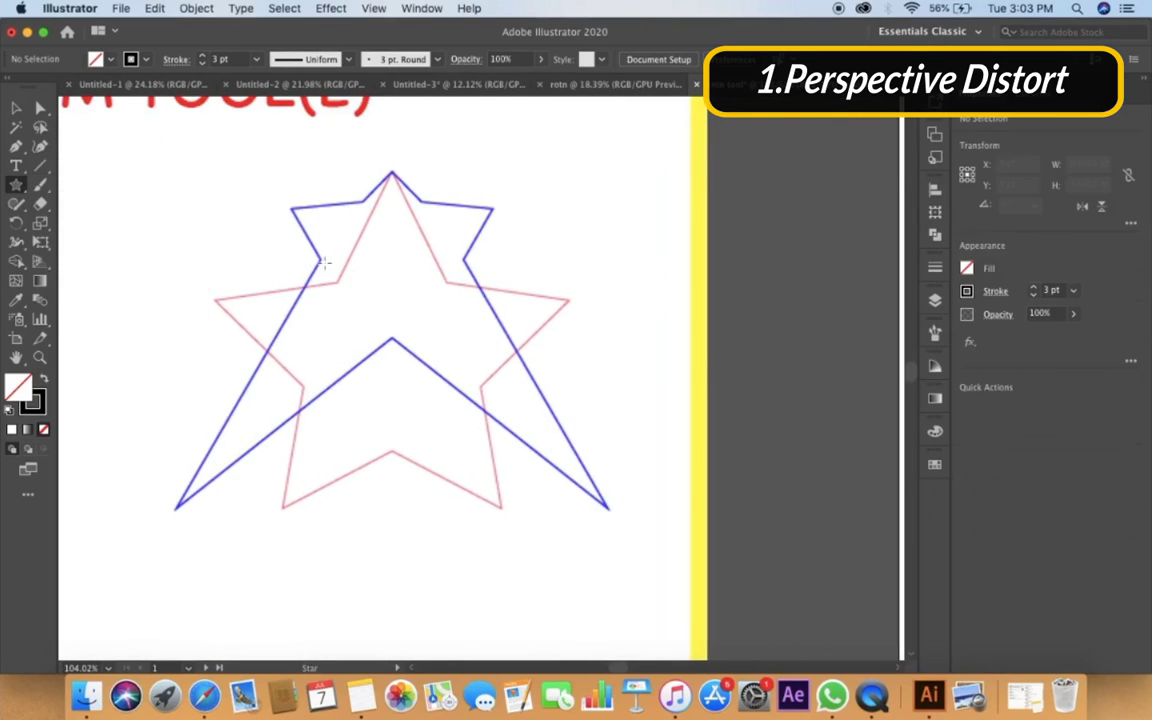
mouse_move(219, 300)
mouse_down()
mouse_move(365, 327)
mouse_move(411, 375)
mouse_move(362, 342)
mouse_up()
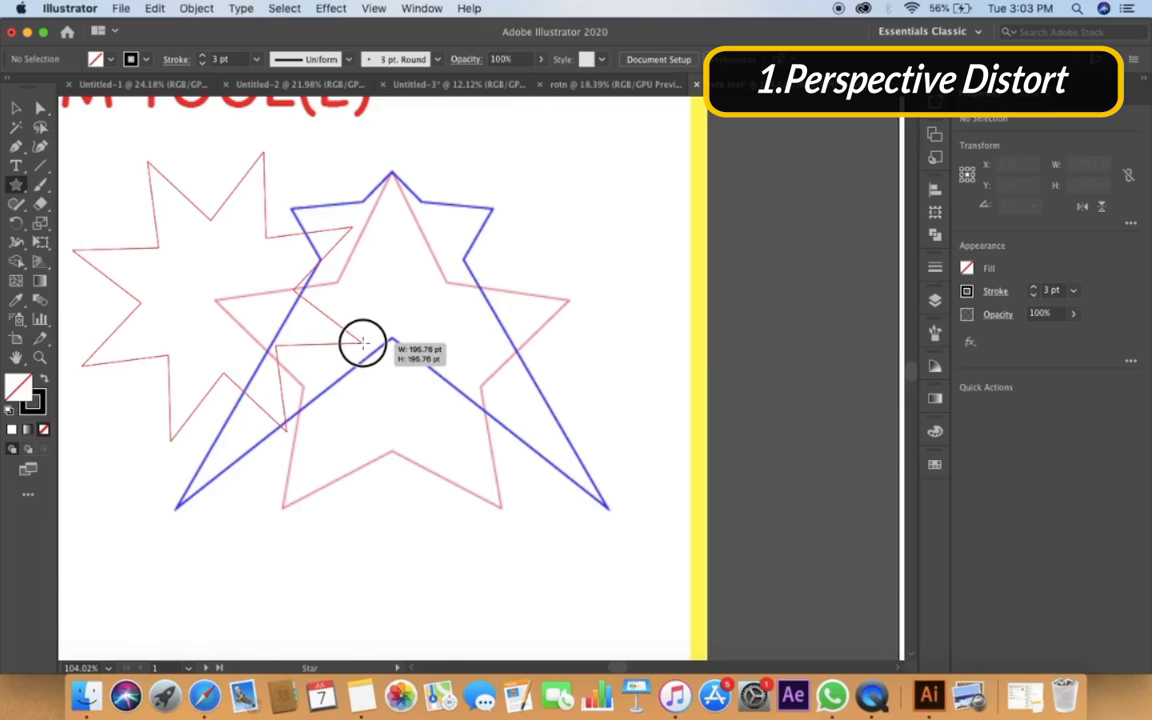
drag(362, 342, 362, 342)
key(super+z)
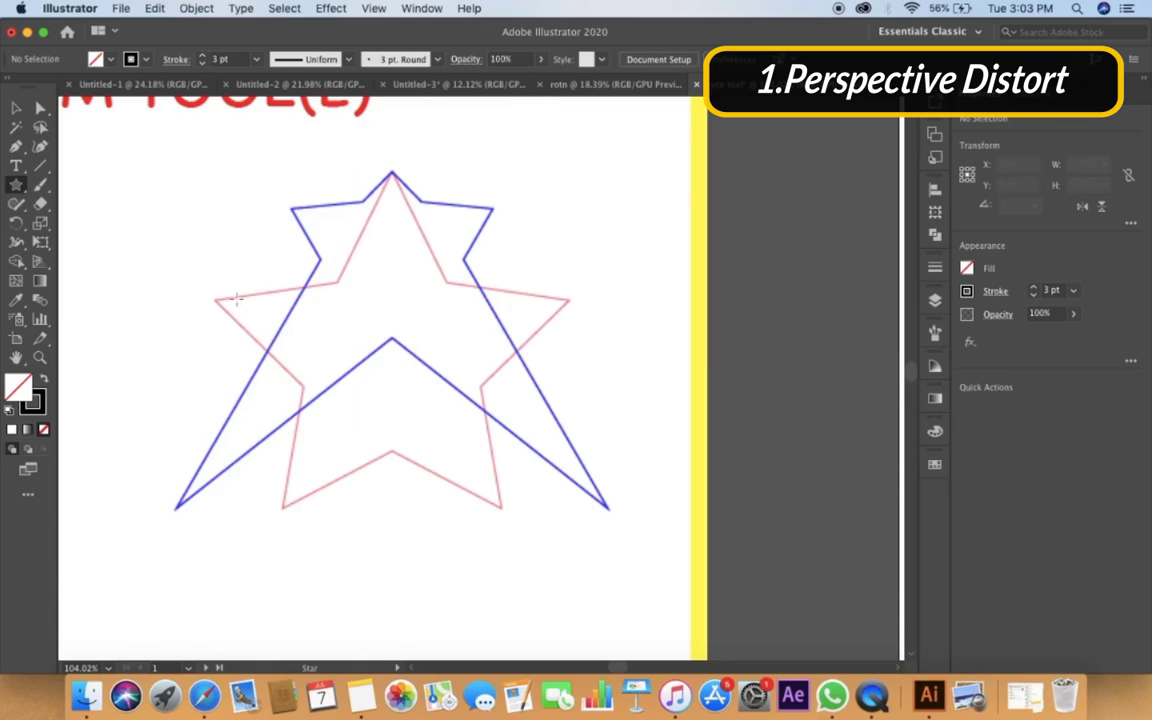
click(393, 342)
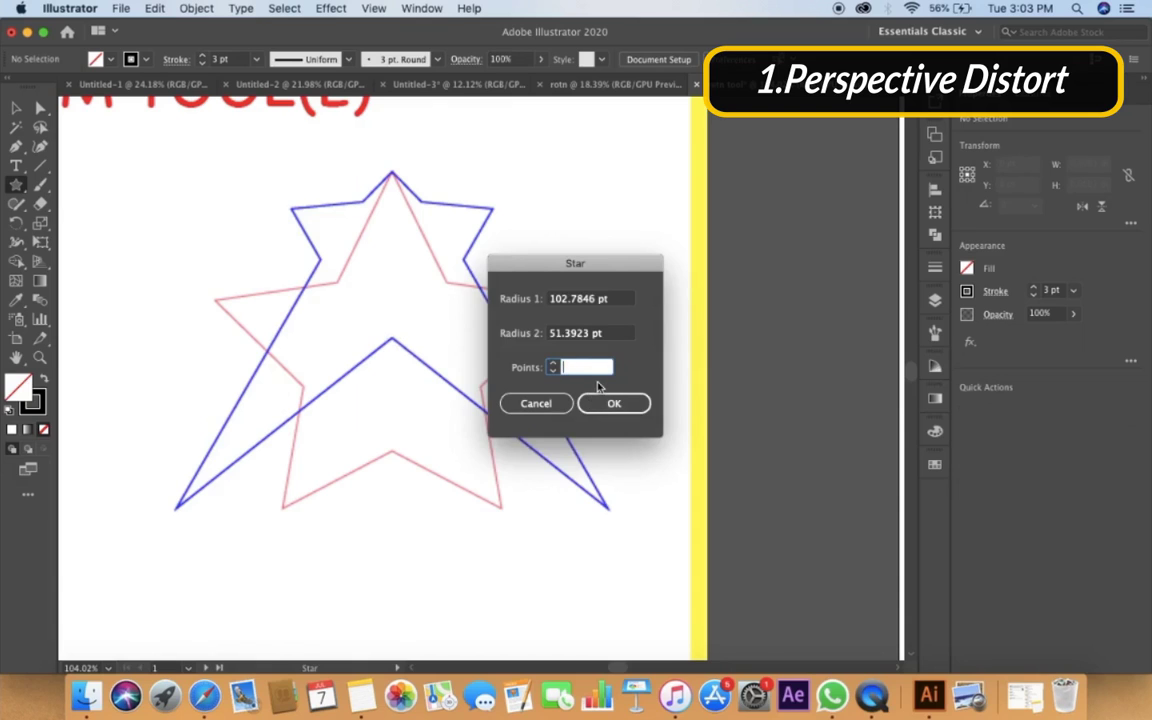
key(Return)
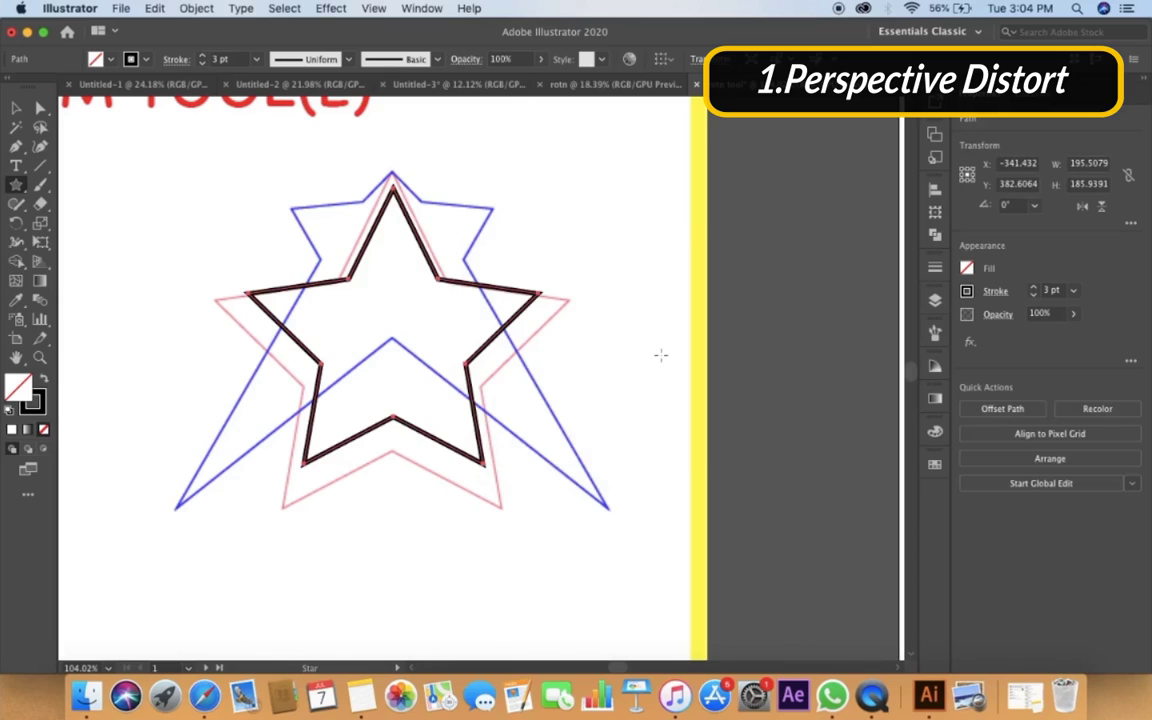
Scale the black star to about 237 × 226 pt so it aligns with the pink reference star, and deselect it.
key(v)
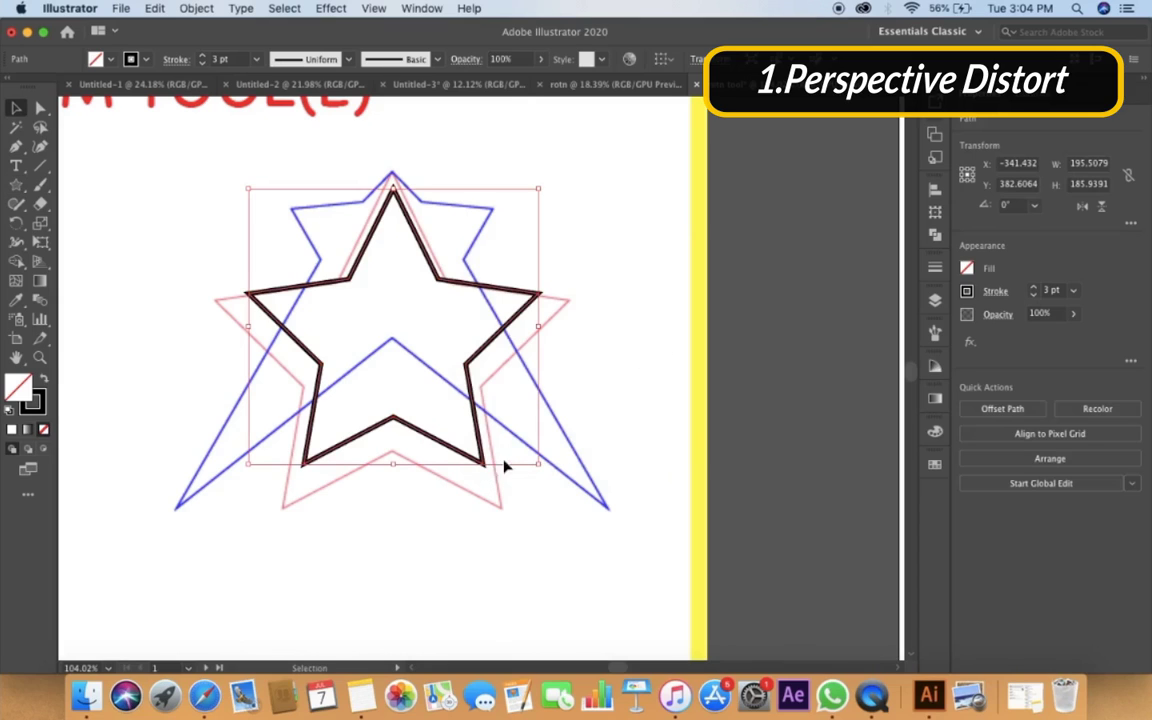
drag(539, 466, 560, 510)
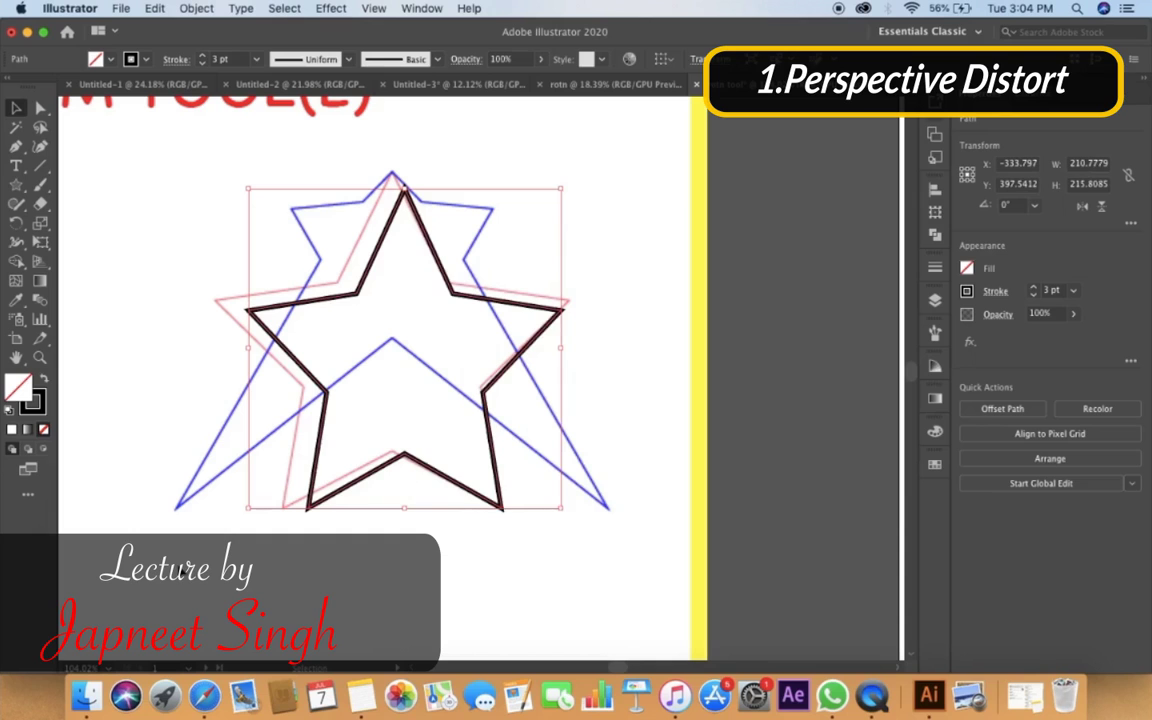
click(247, 505)
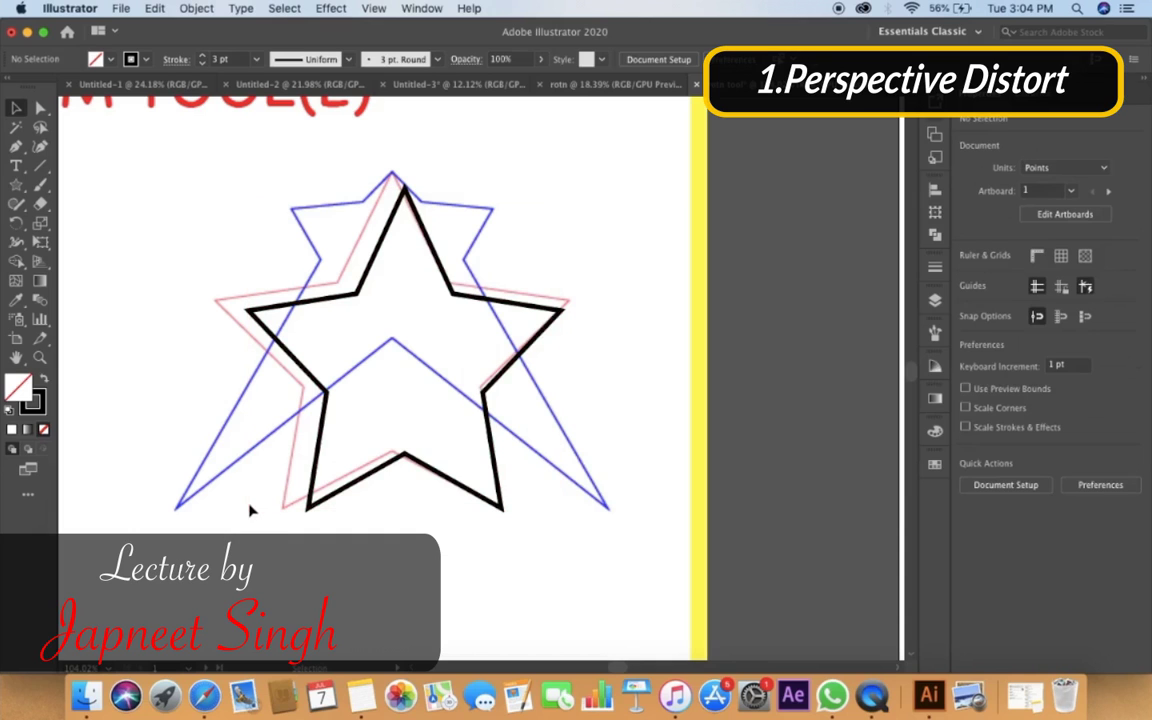
click(318, 503)
drag(251, 507, 217, 510)
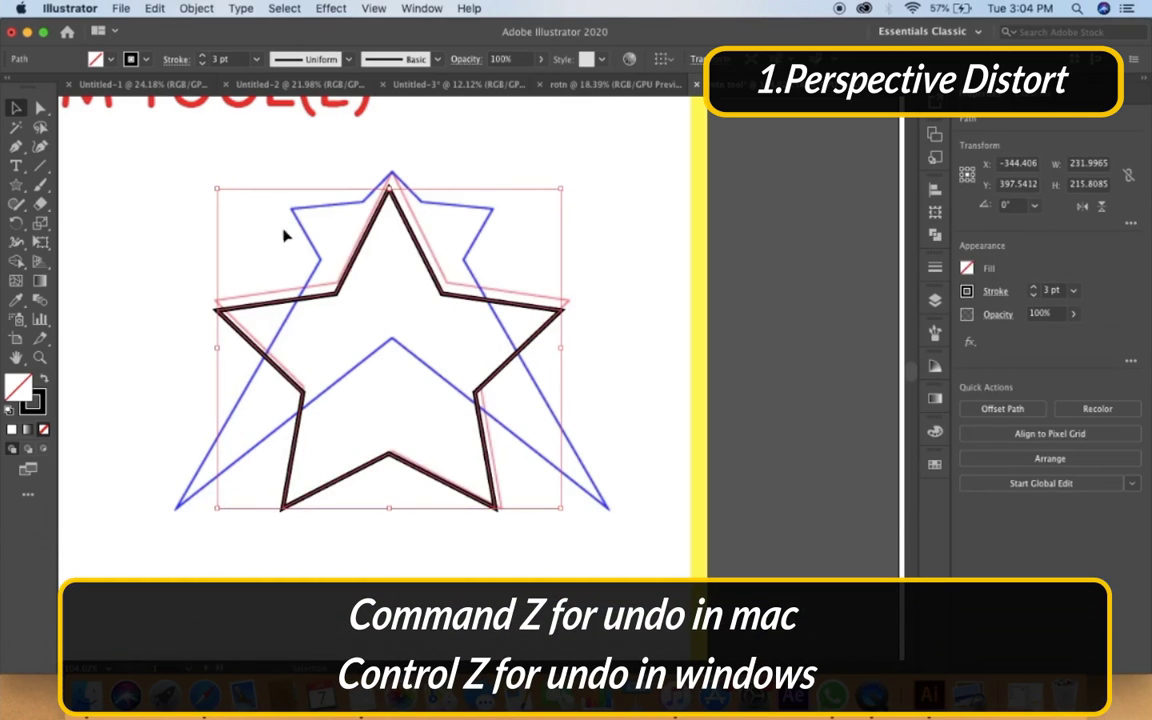
drag(217, 187, 211, 170)
drag(559, 172, 571, 180)
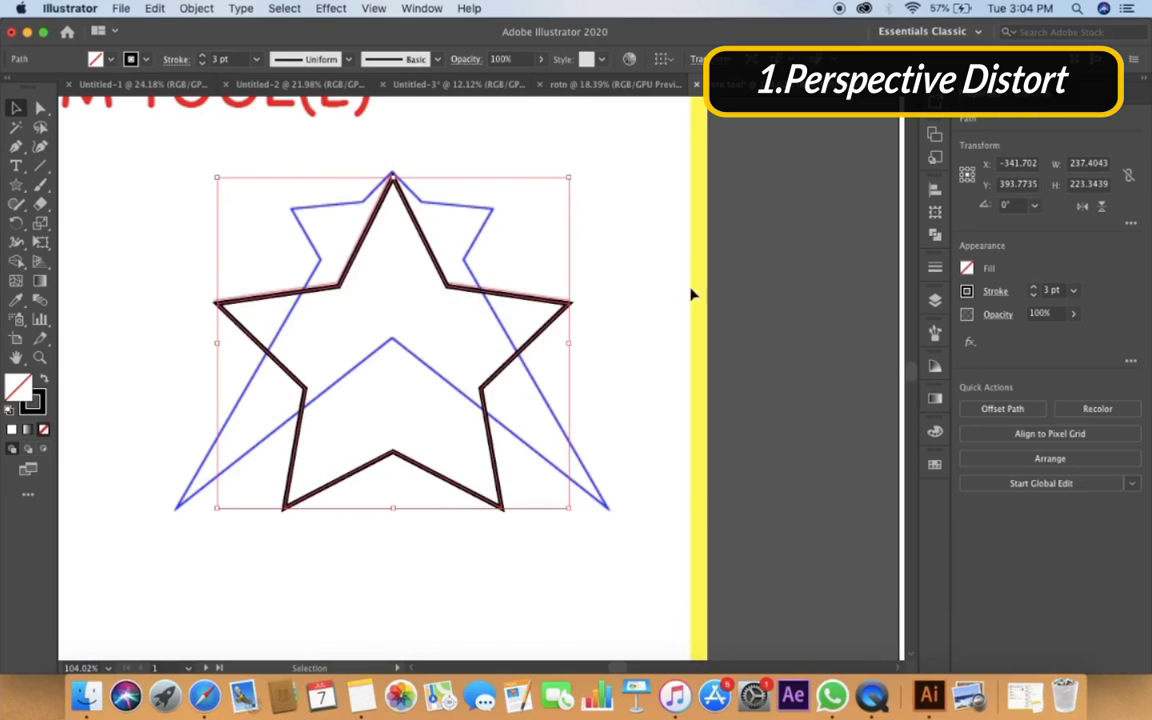
click(615, 267)
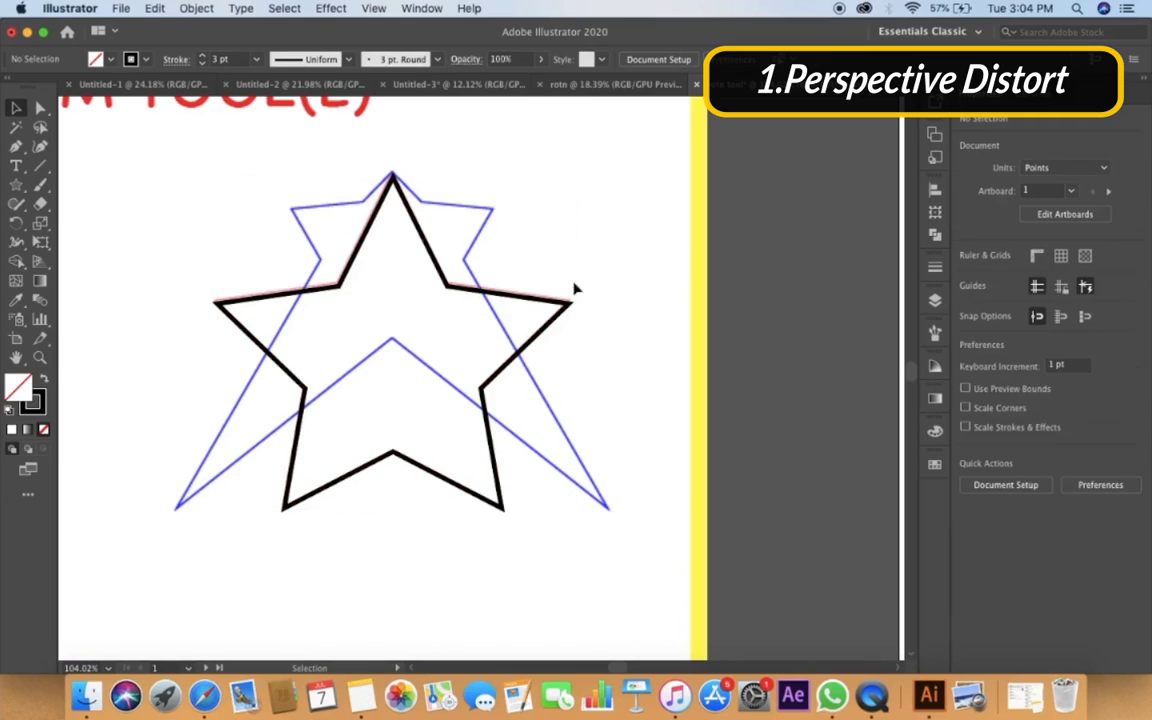
click(222, 304)
drag(216, 180, 216, 177)
click(316, 234)
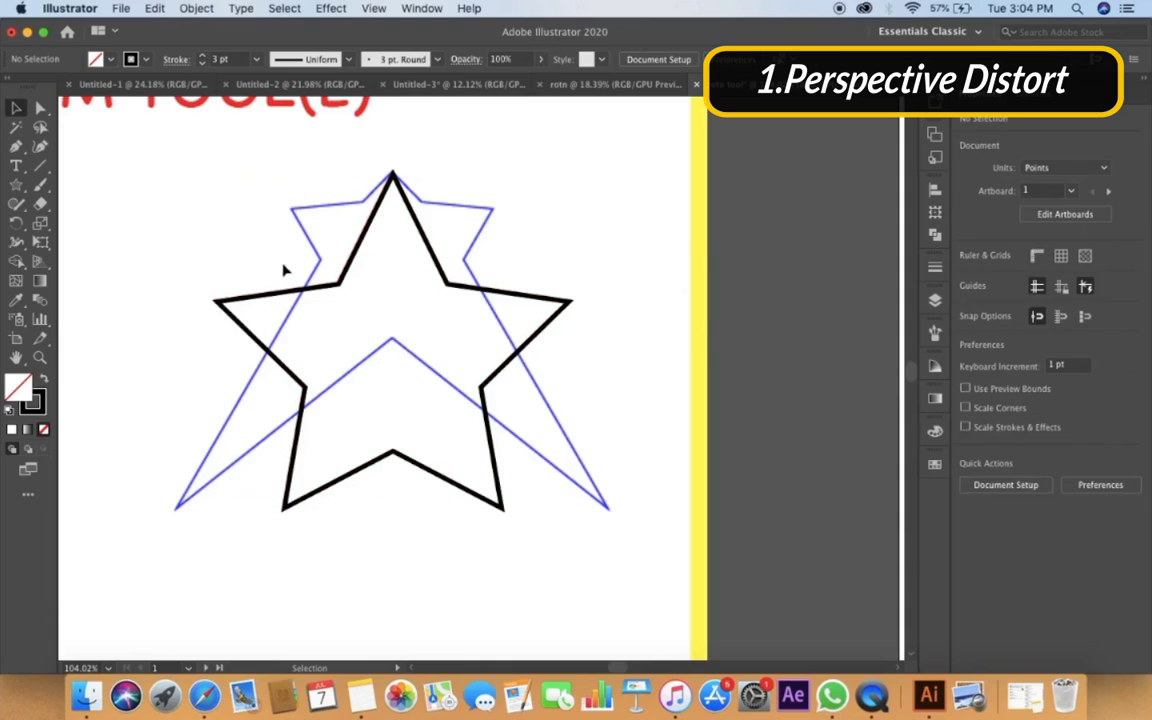
Select the black star and set the Free Transform tool to Perspective Distort.
click(237, 322)
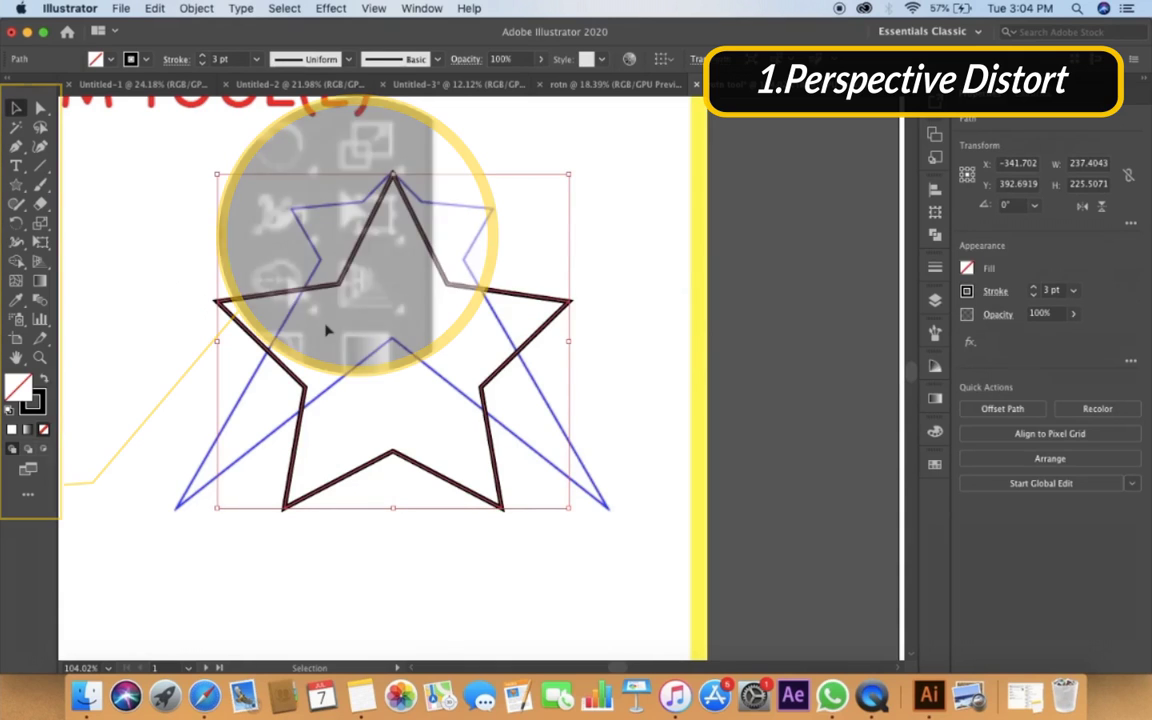
click(41, 245)
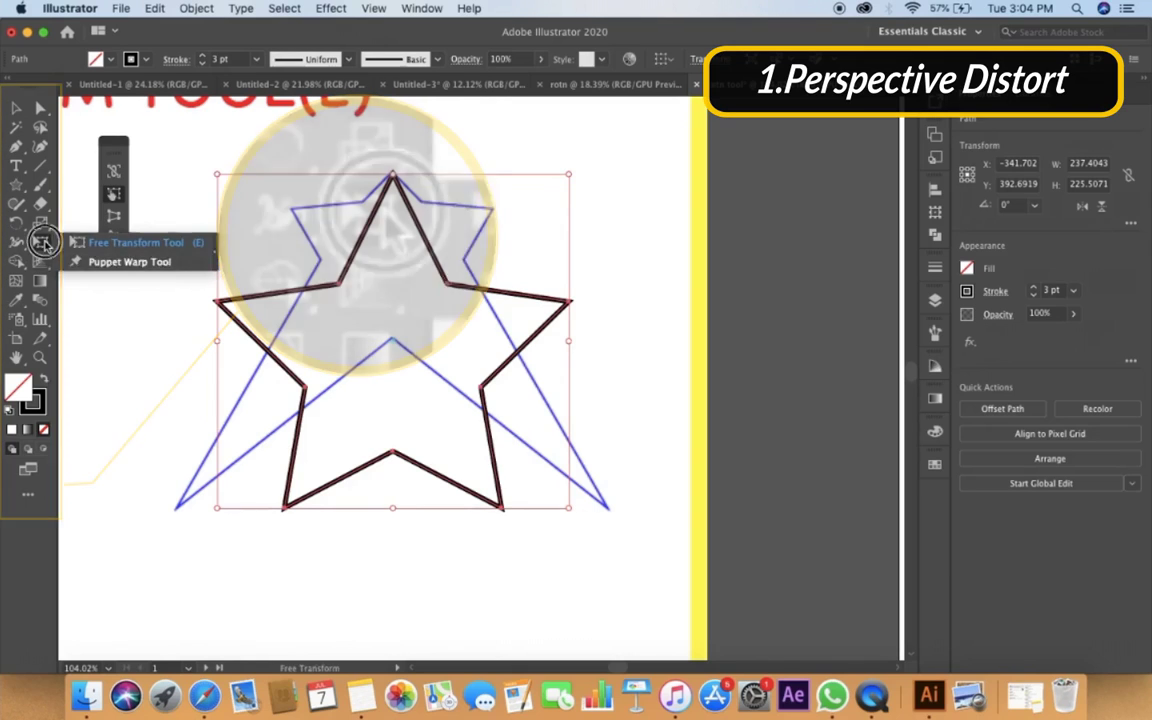
click(80, 240)
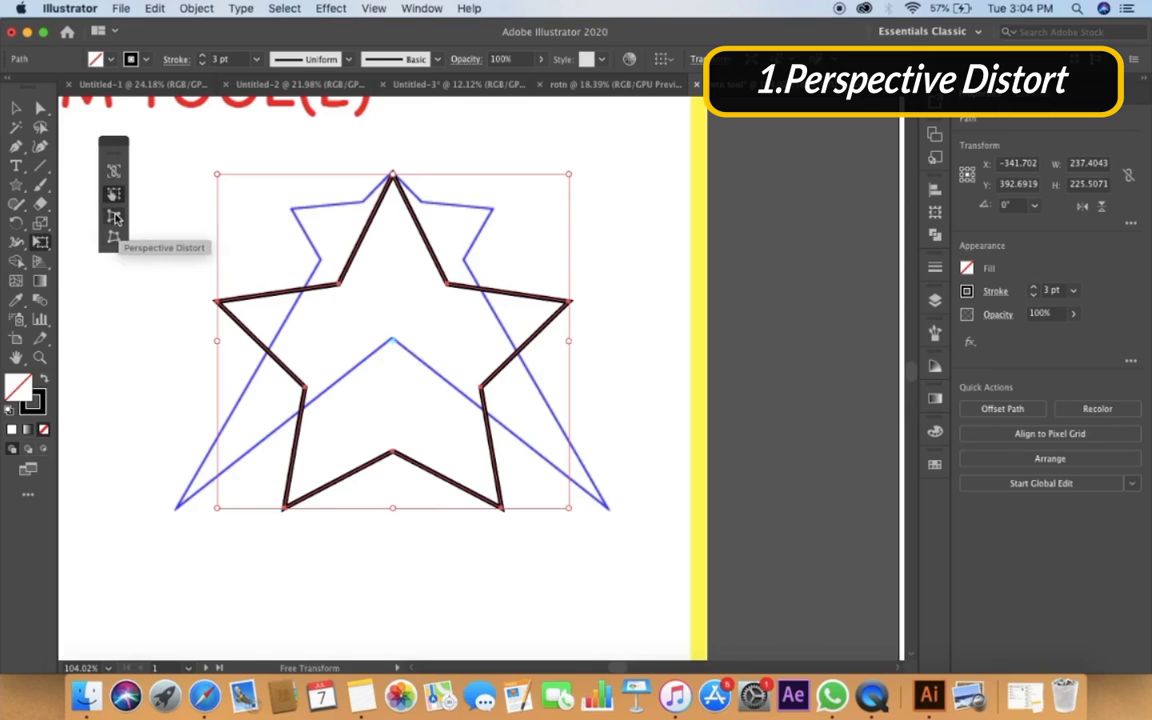
click(115, 217)
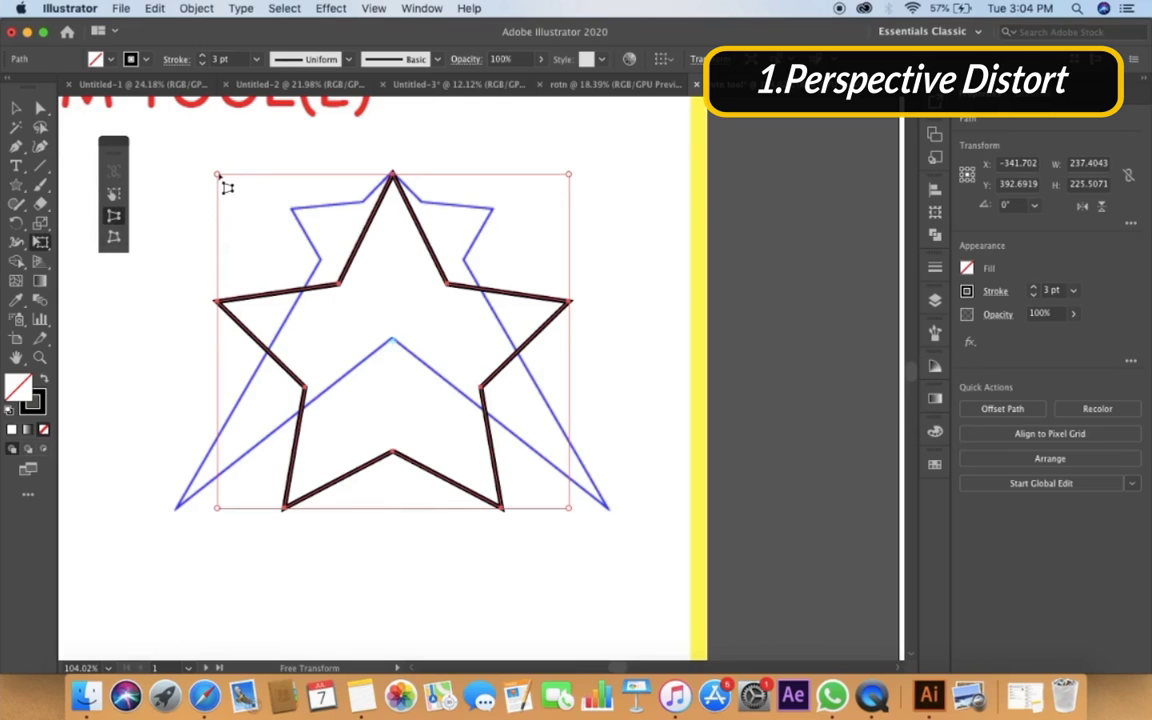
drag(219, 175, 362, 177)
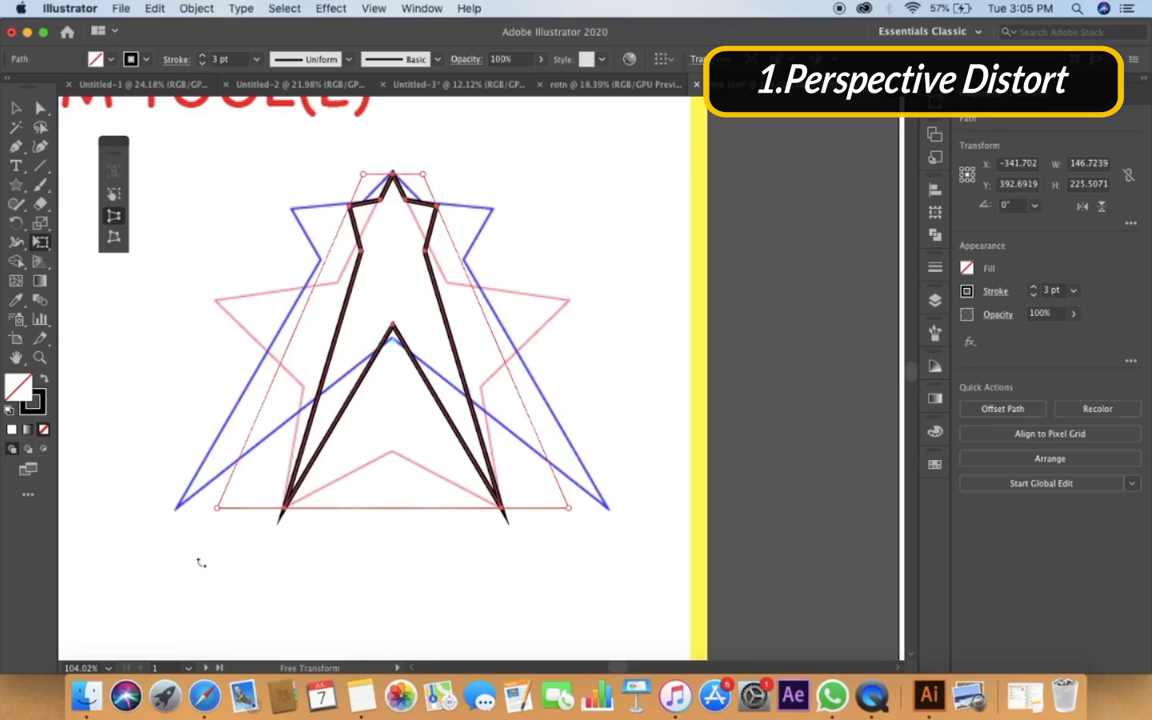
drag(217, 512, 193, 541)
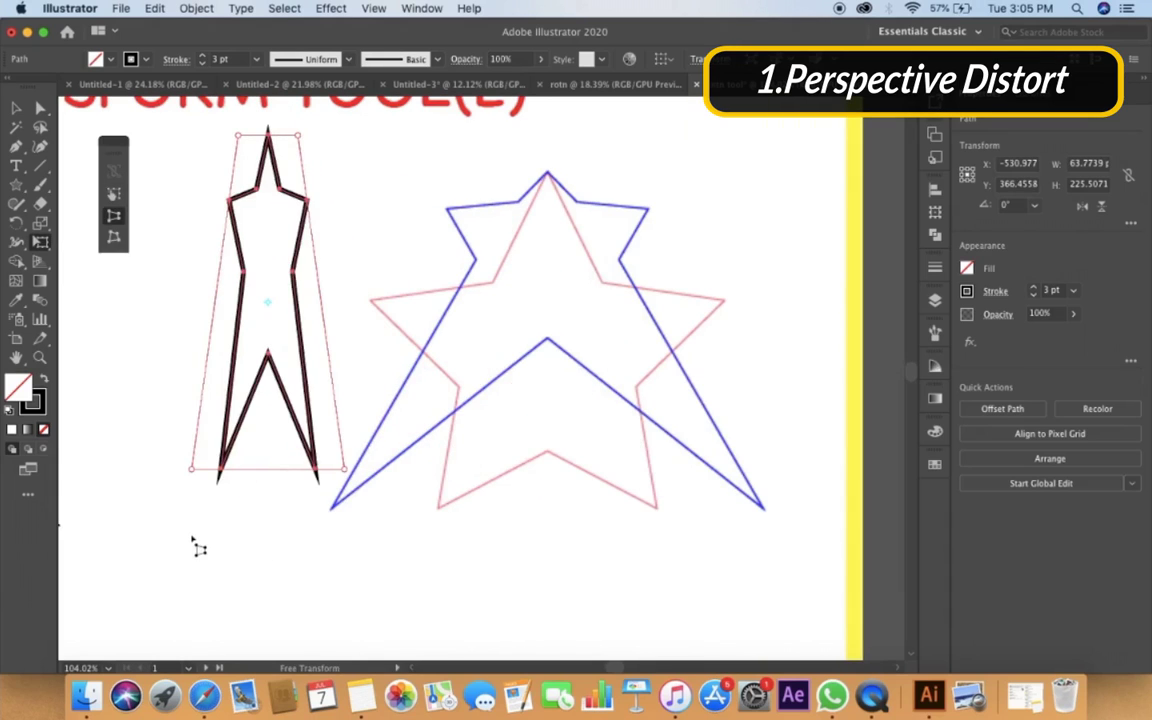
key(super+z)
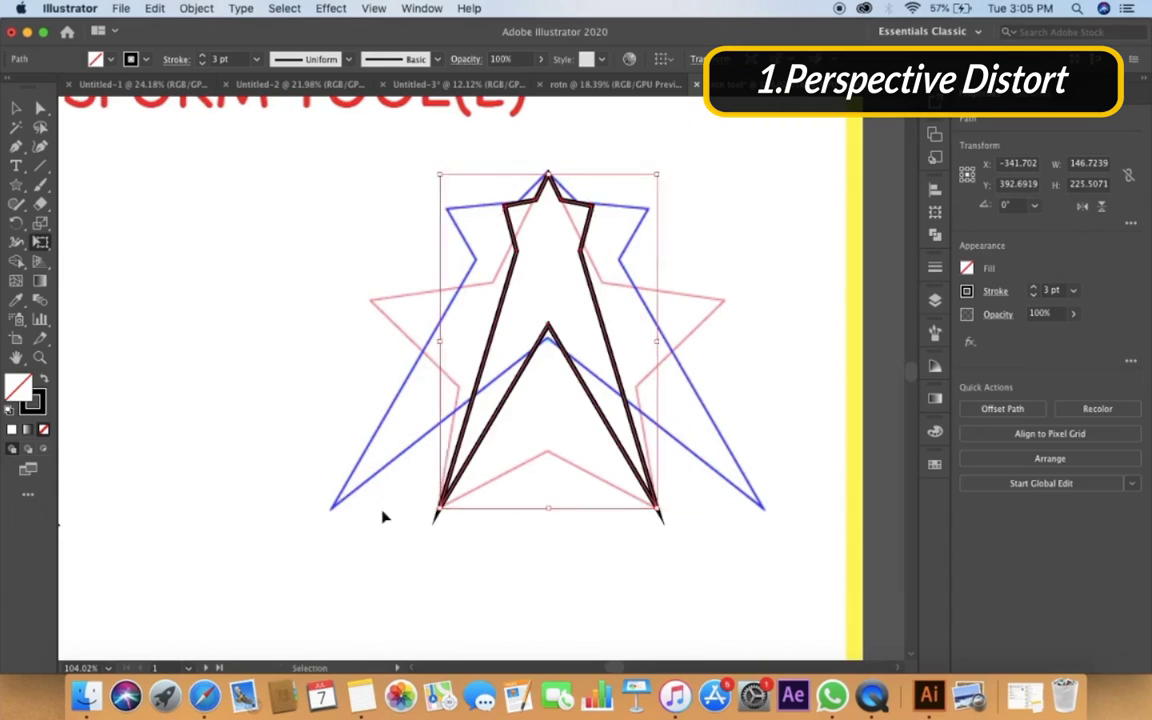
key(super+z)
Perspective-distort the star to about 292 pt wide, widening its base and narrowing its upper edge to match the blue outline, and deselect it.
drag(373, 509, 198, 546)
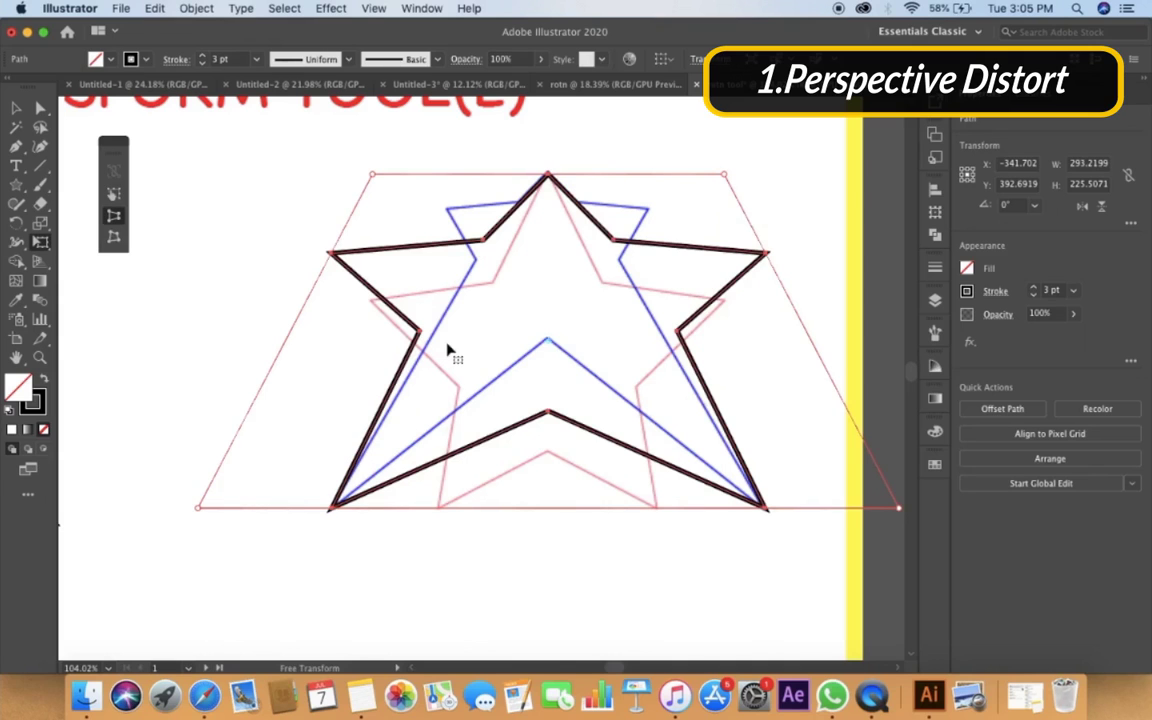
drag(372, 175, 480, 176)
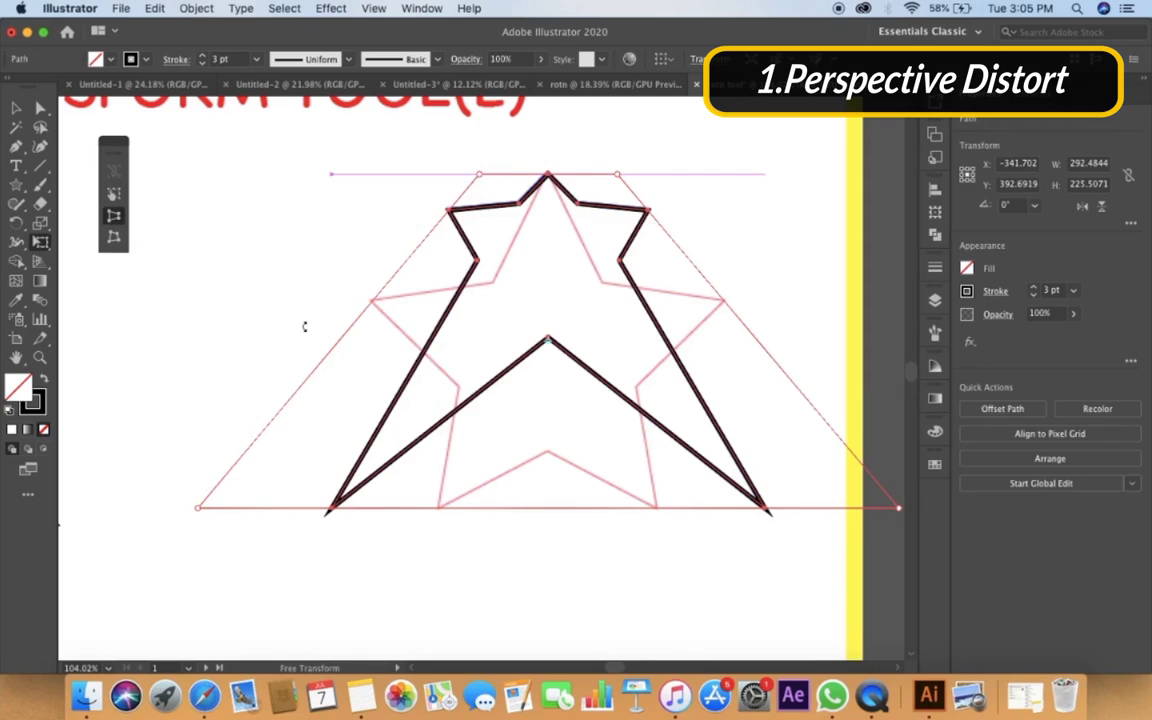
key(v)
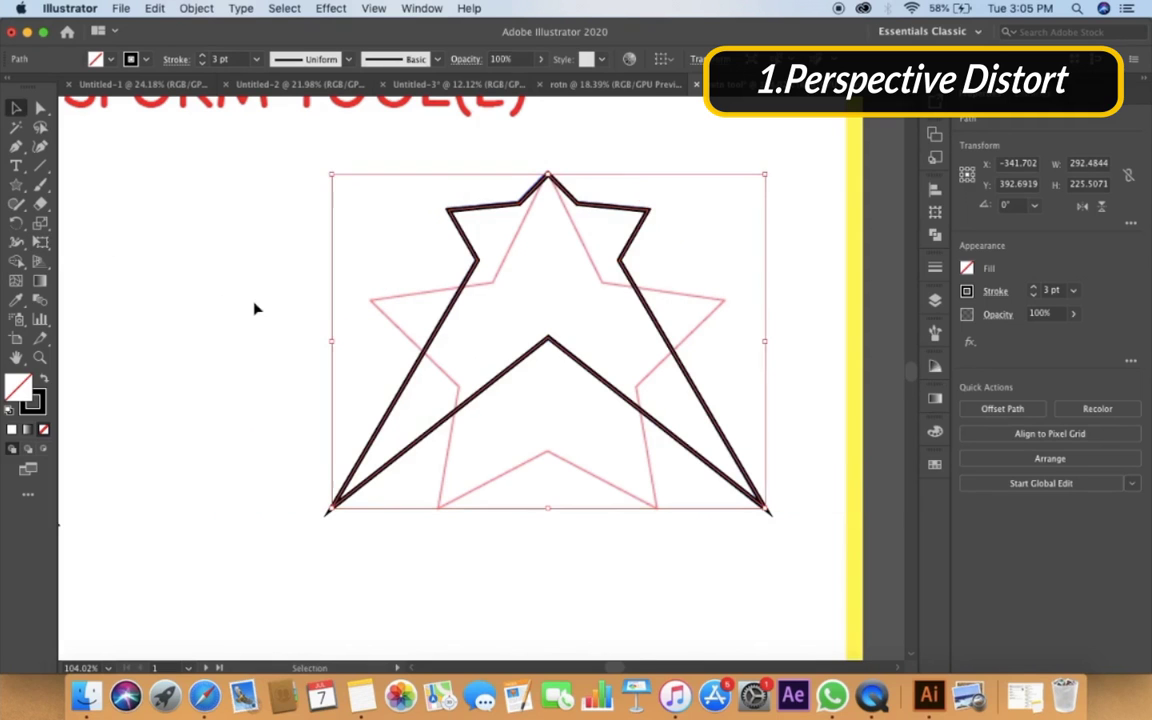
click(255, 309)
Create a seven-sided polygon with a radius of 241.5845 pt over the blue heptagon in the notes.
scroll(255, 309, down, 3)
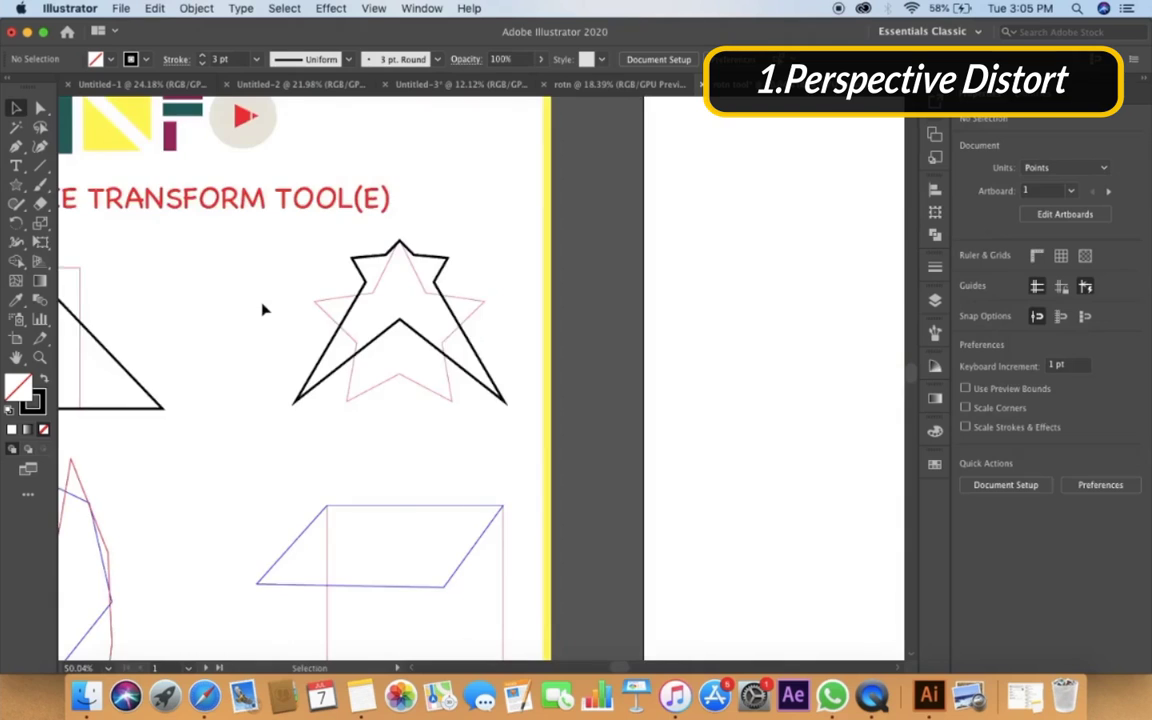
scroll(260, 309, left, 5)
scroll(257, 338, right, 5)
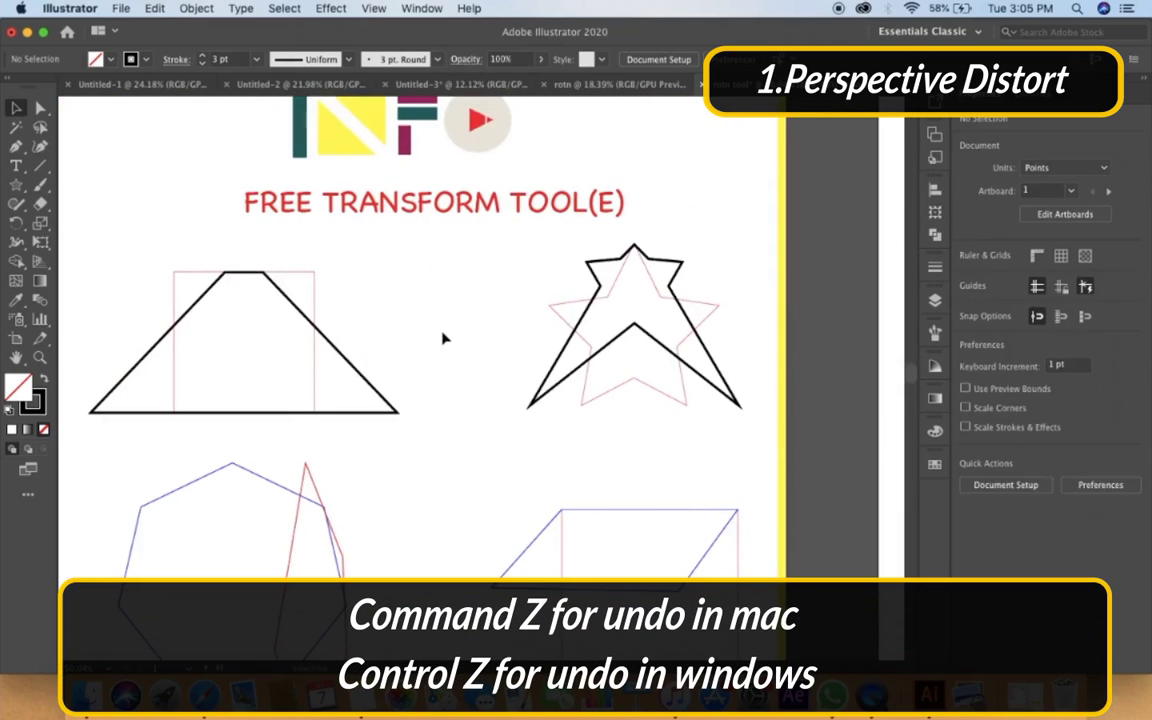
scroll(445, 339, down, 5)
scroll(136, 474, up, 2)
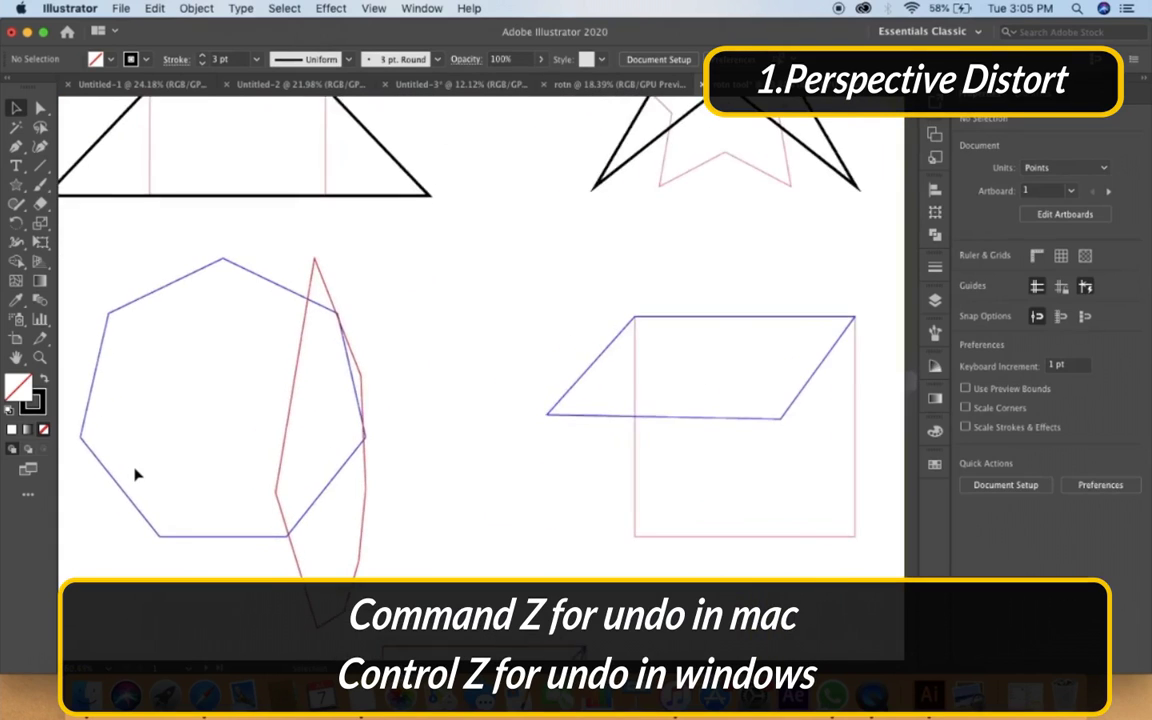
scroll(136, 474, left, 1)
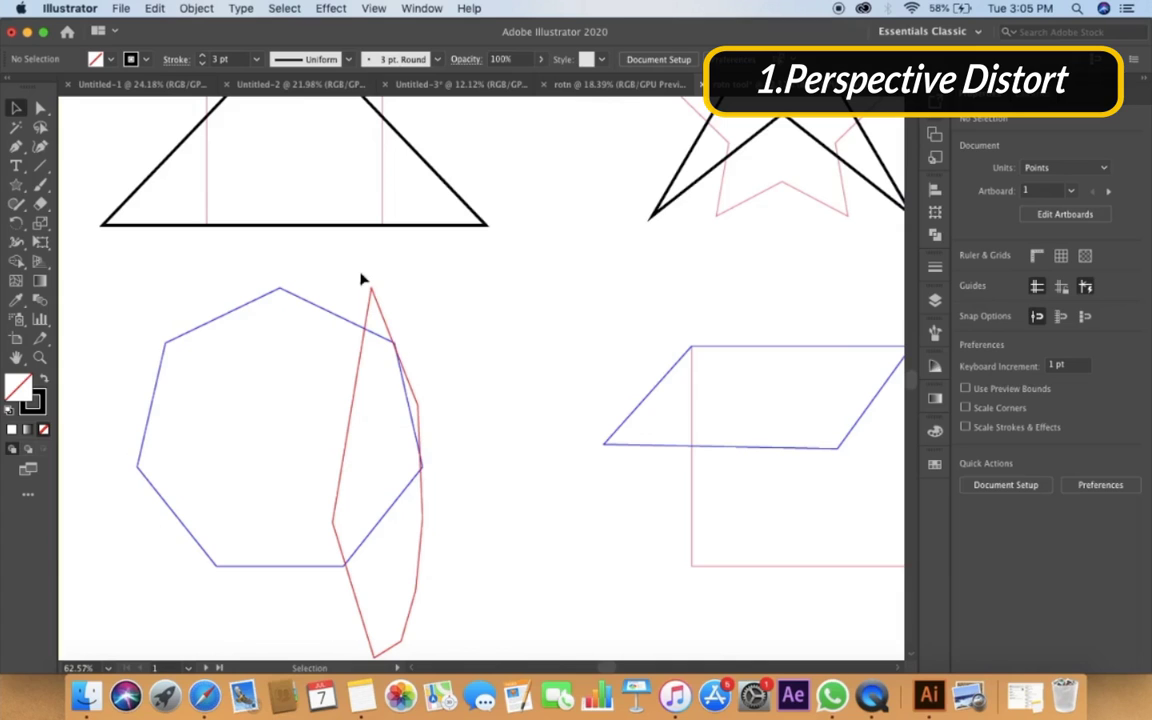
scroll(234, 405, up, 2)
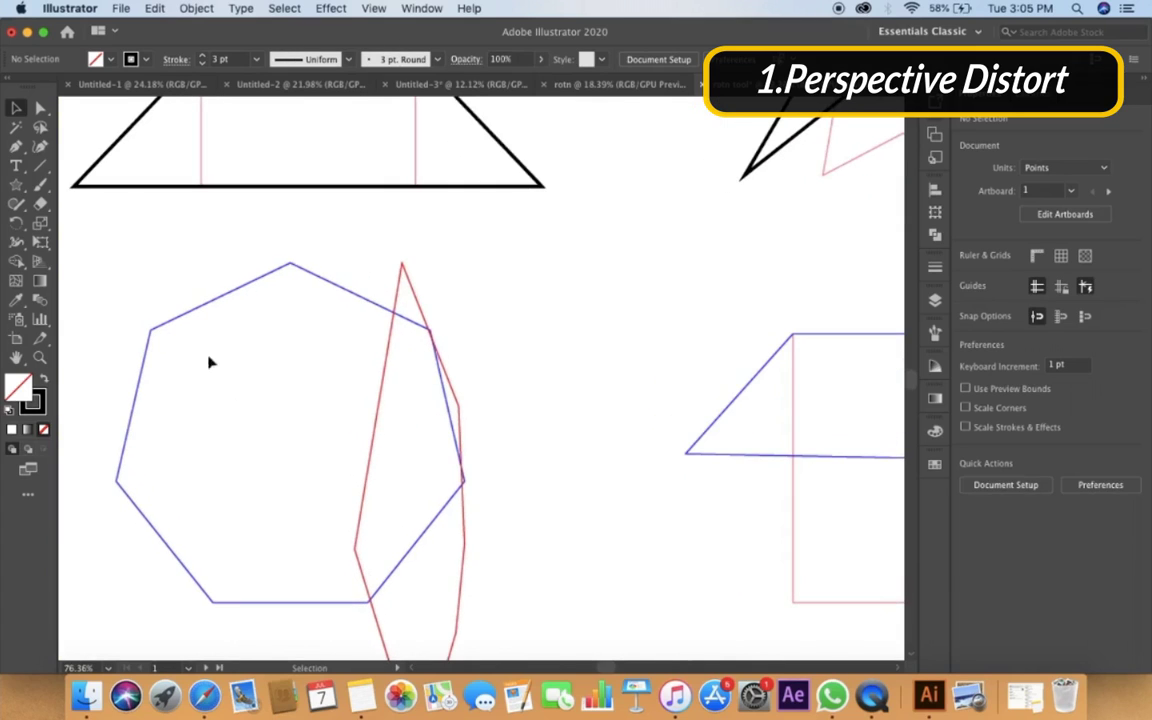
drag(16, 184, 80, 243)
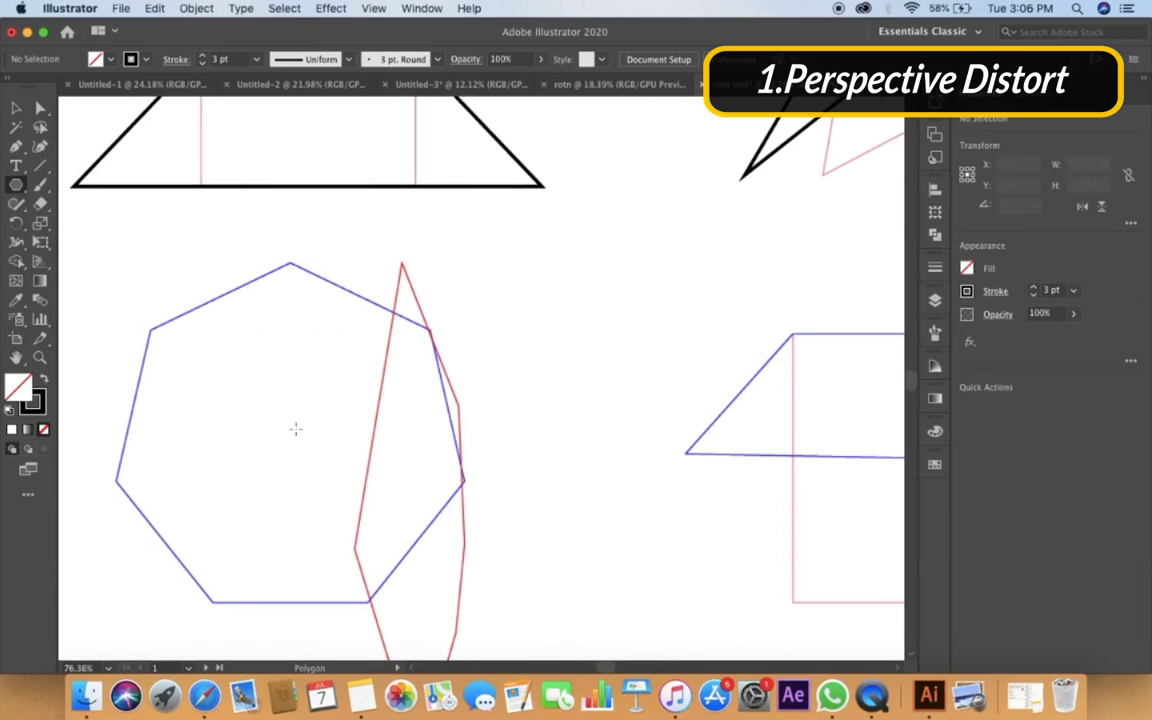
click(289, 431)
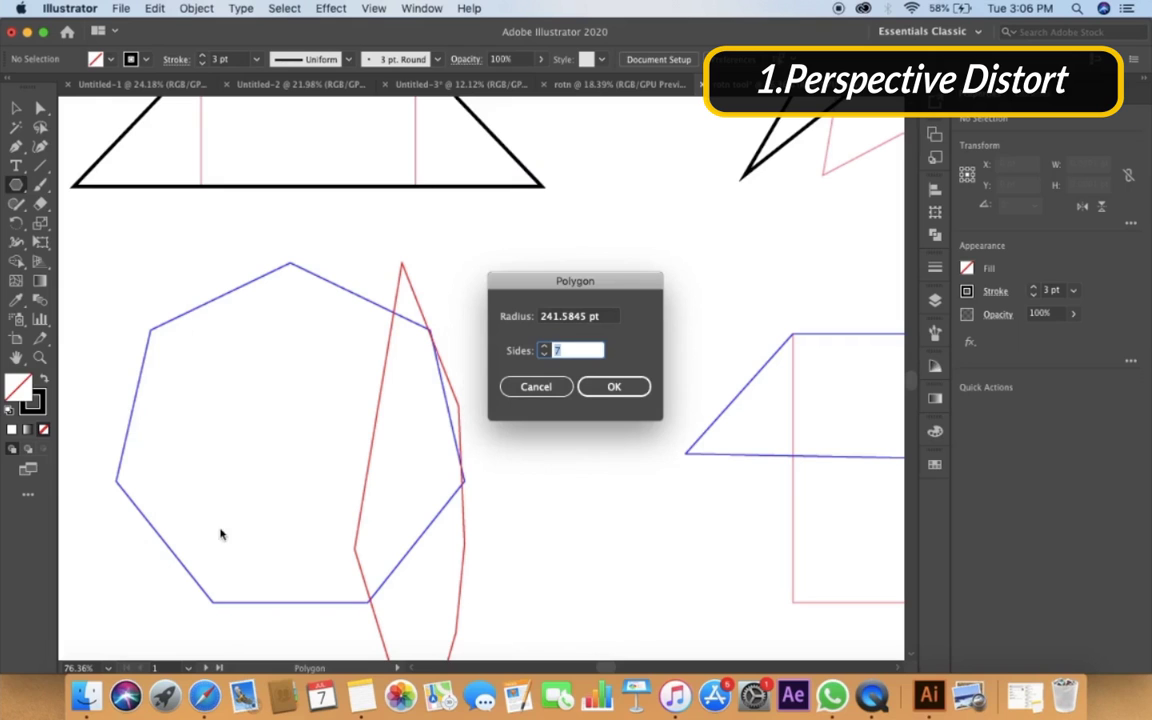
click(614, 386)
Scale the polygon down to about 321 × 313 pt to match the blue heptagon, and deselect it.
scroll(357, 372, down, 2)
scroll(357, 372, down, 3)
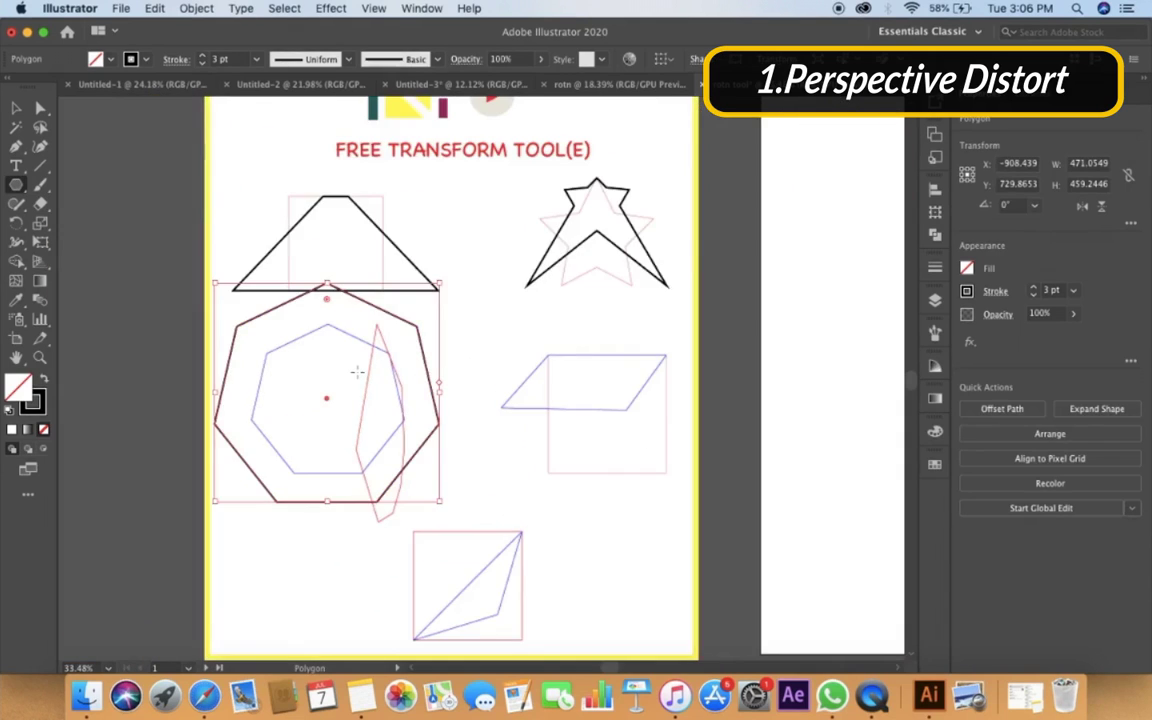
scroll(368, 443, up, 3)
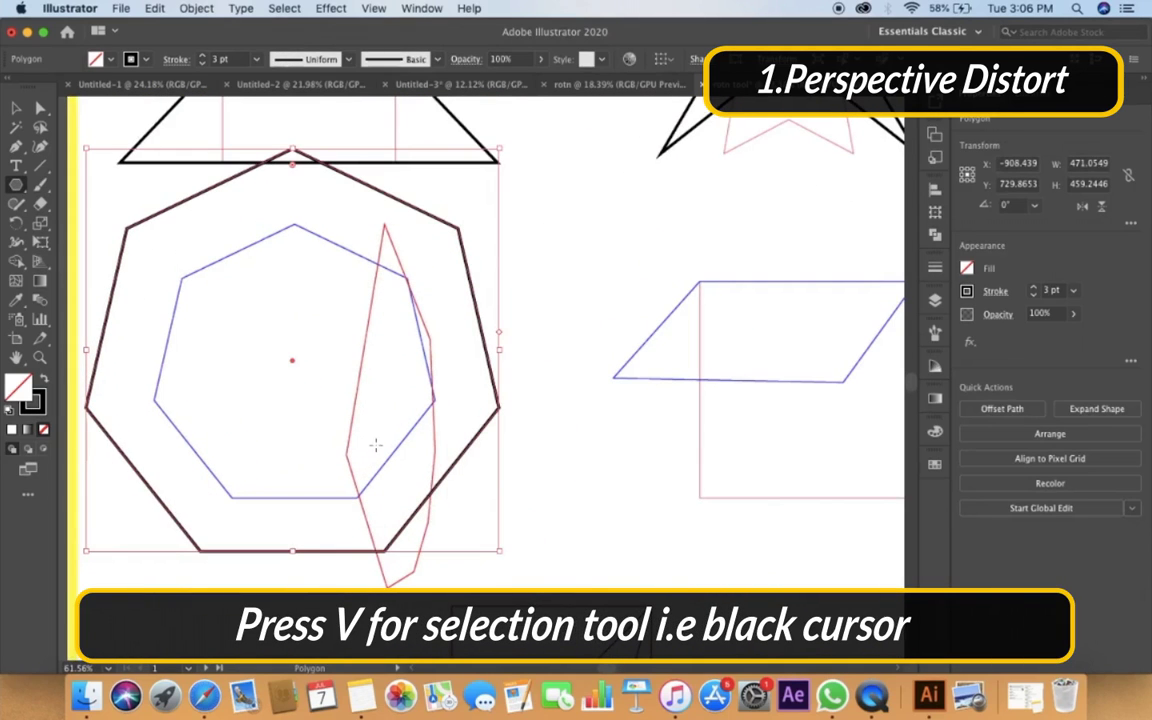
key(v)
drag(501, 550, 381, 476)
click(532, 288)
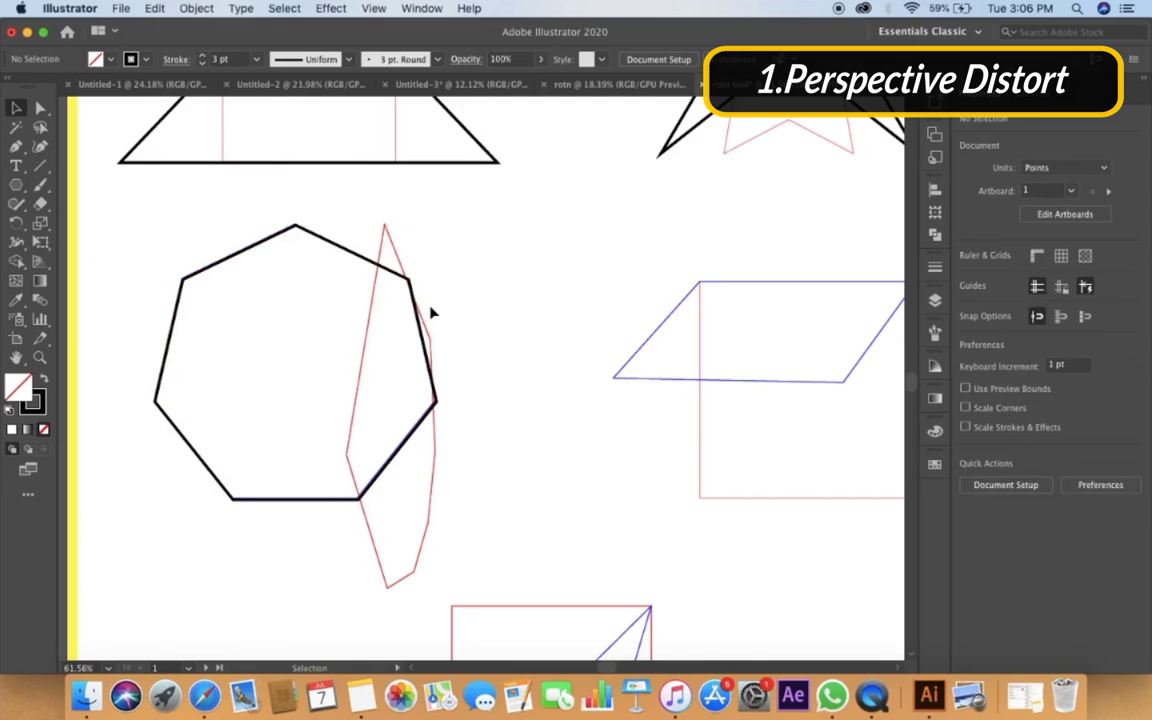
Use Free Transform's Free Distort on the black heptagon, pulling its lower-left bounding corner down and across to match the narrow red outline.
scroll(432, 313, up, 2)
scroll(423, 314, up, 2)
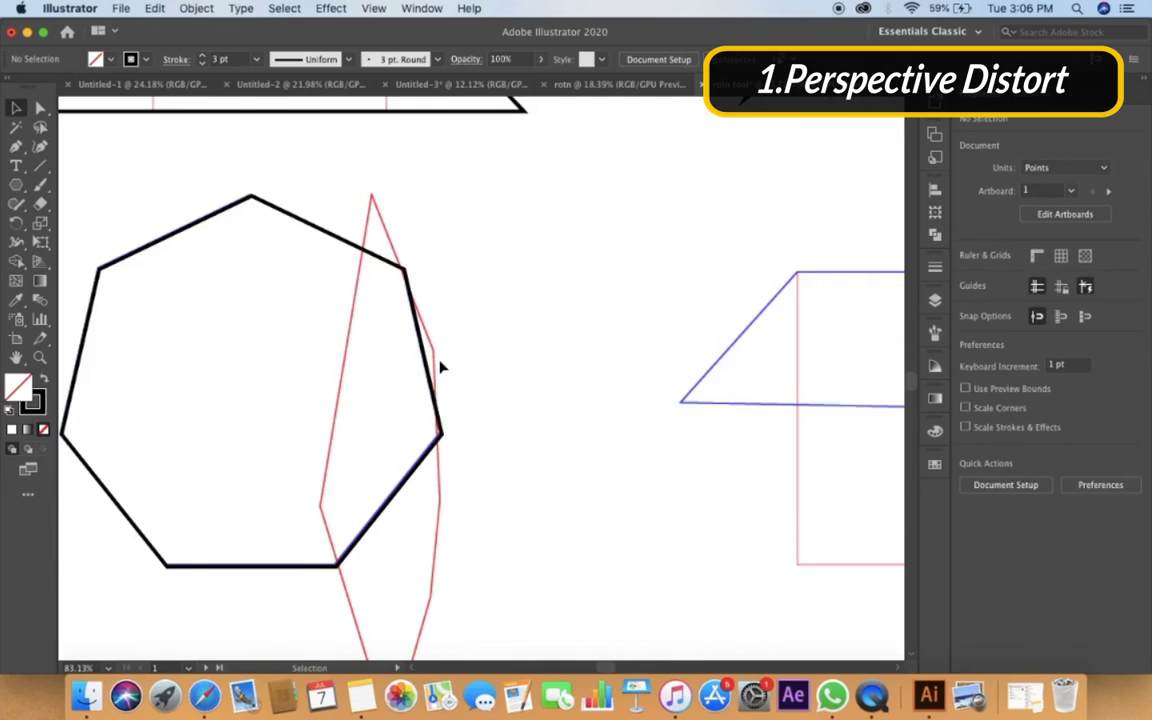
scroll(441, 368, down, 4)
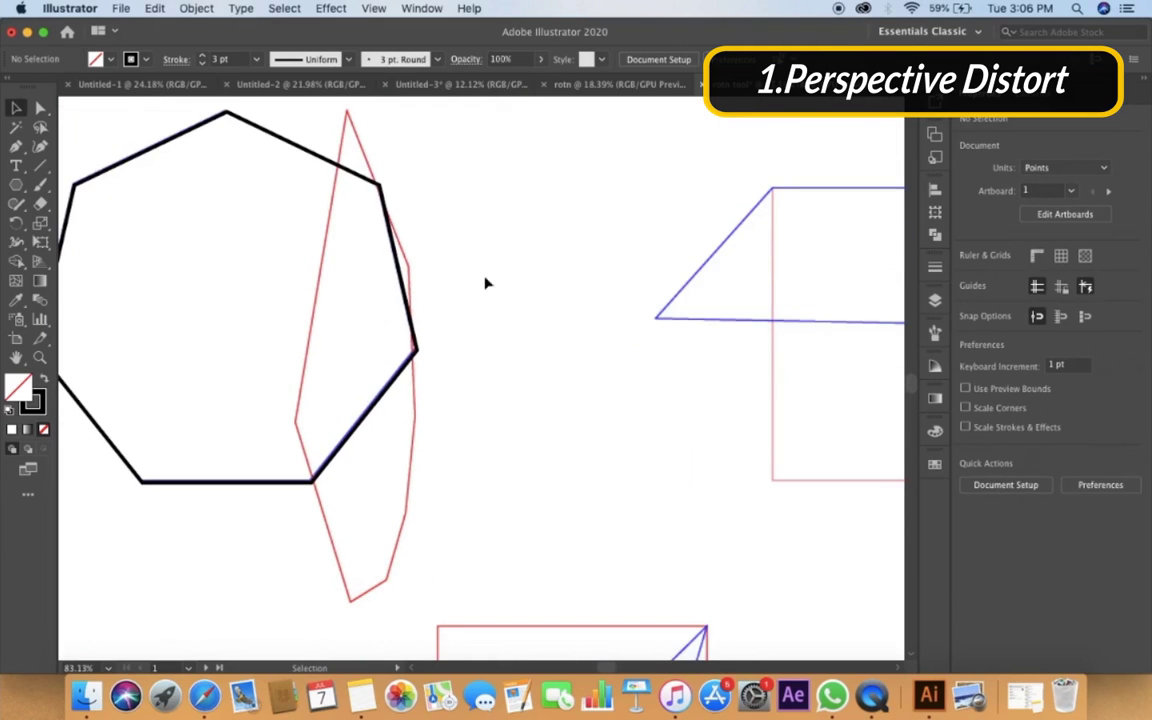
drag(113, 129, 236, 278)
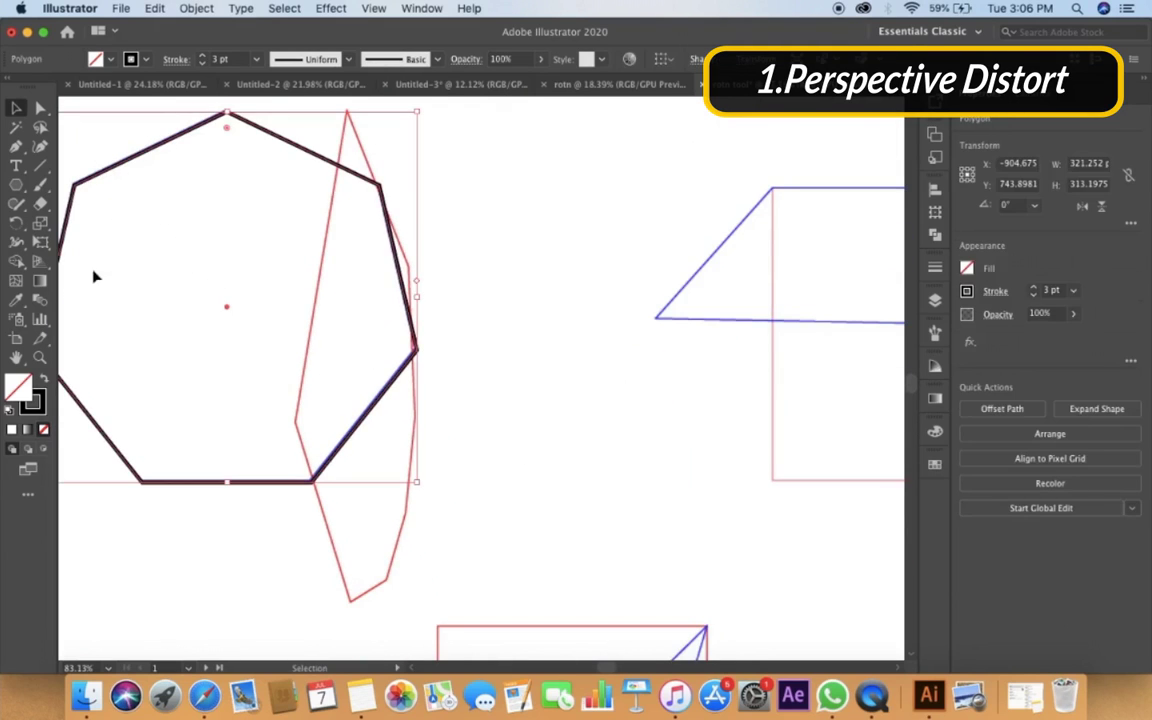
click(41, 243)
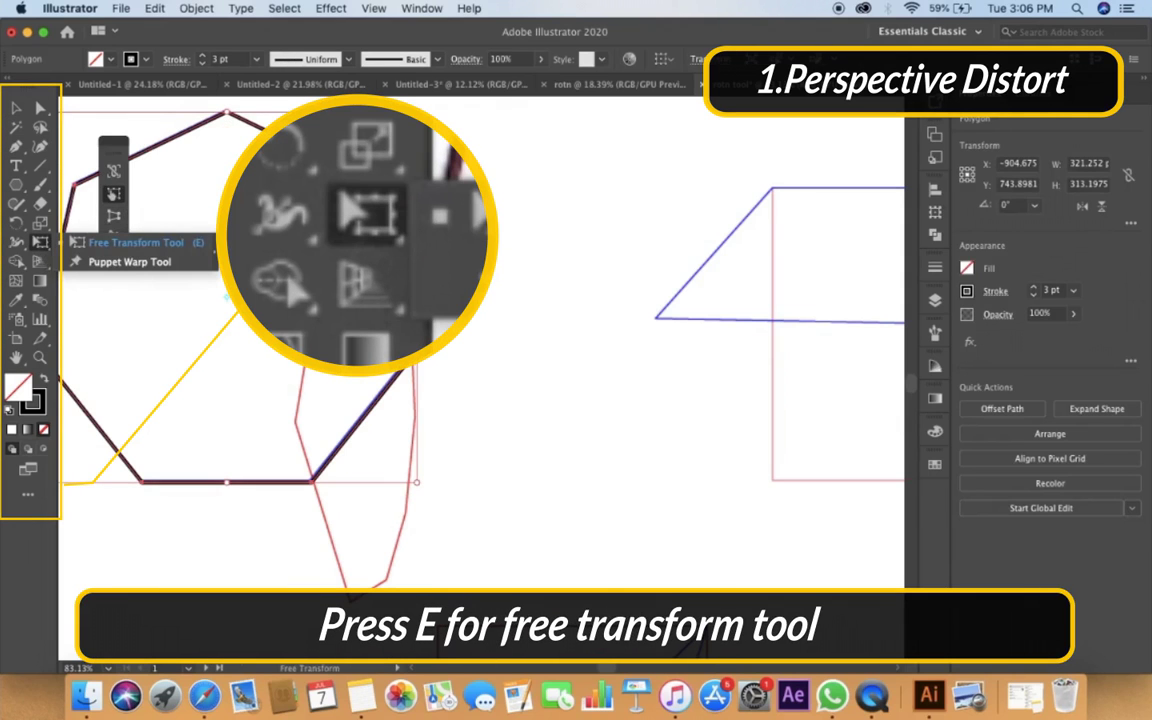
click(126, 186)
scroll(158, 203, left, 5)
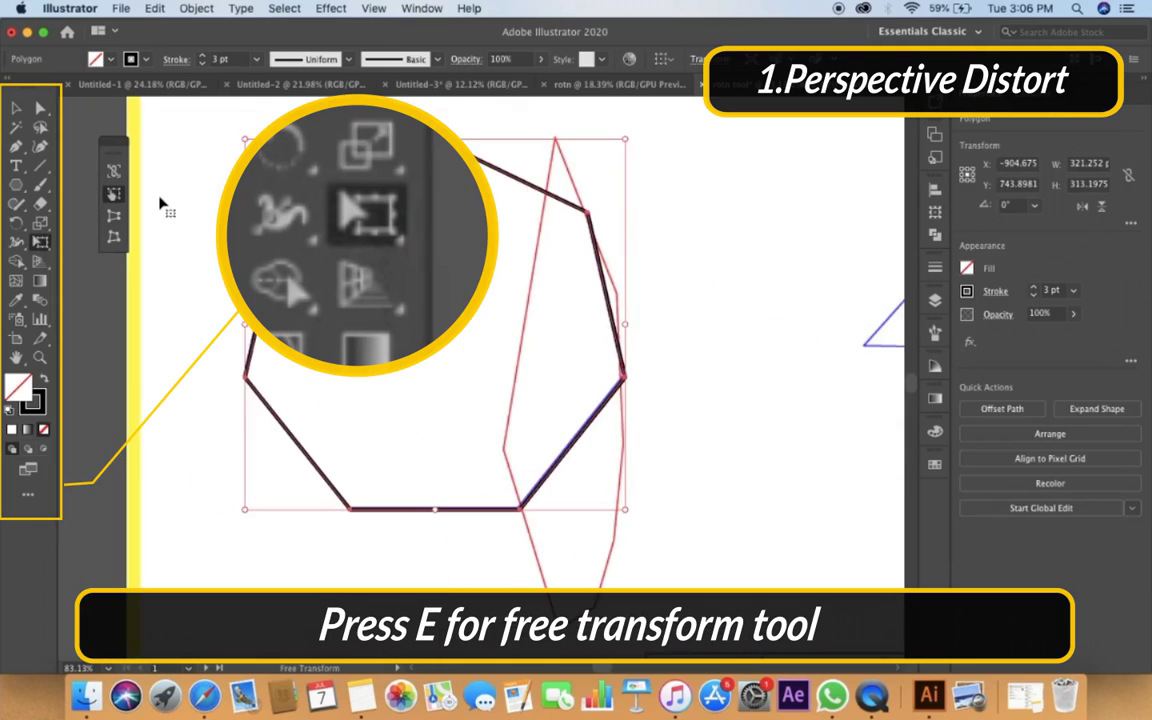
click(113, 237)
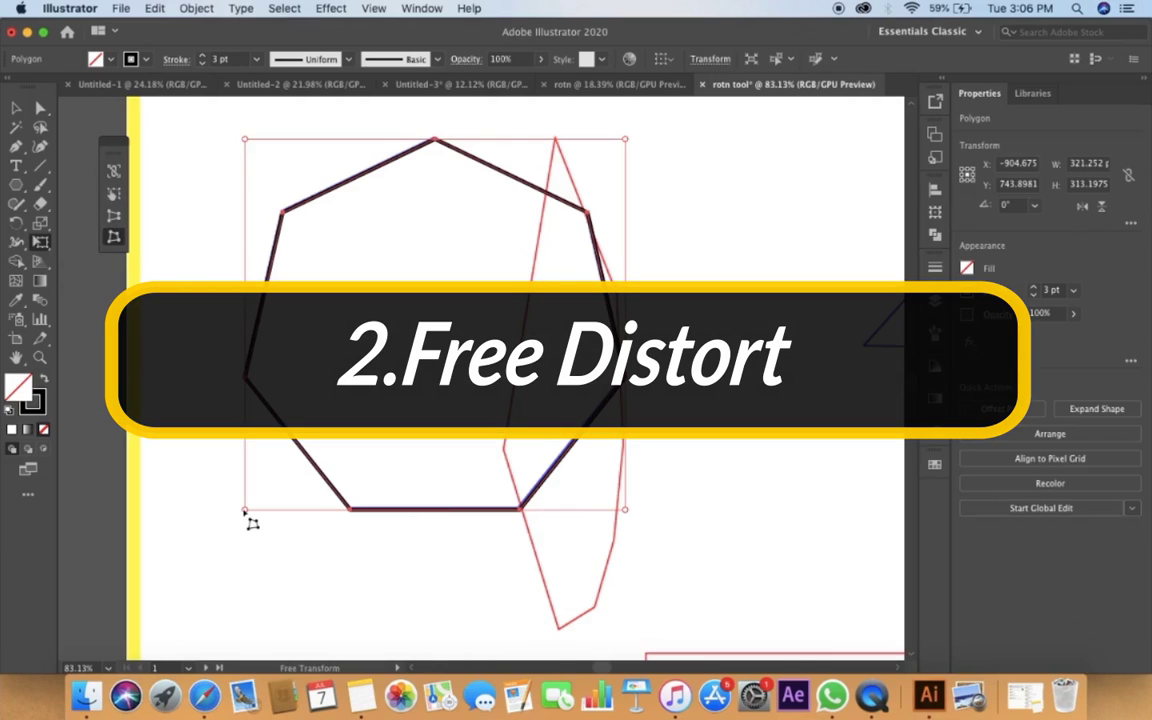
drag(245, 509, 586, 620)
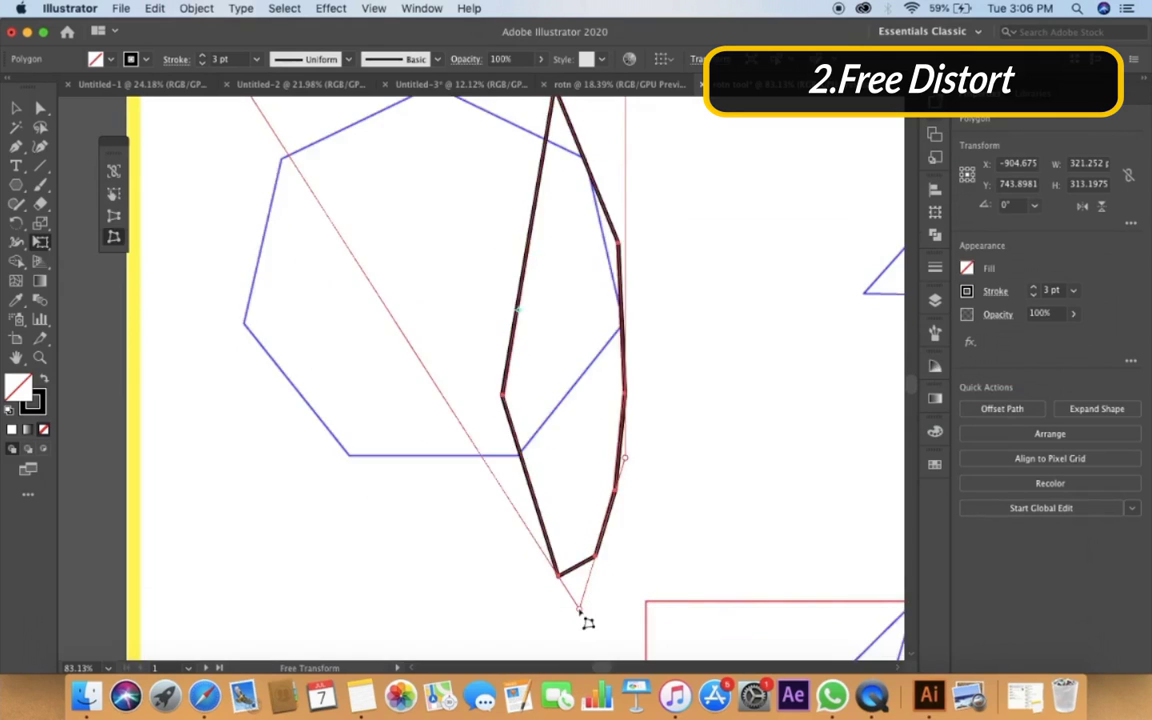
scroll(496, 486, up, 3)
scroll(496, 486, right, 2)
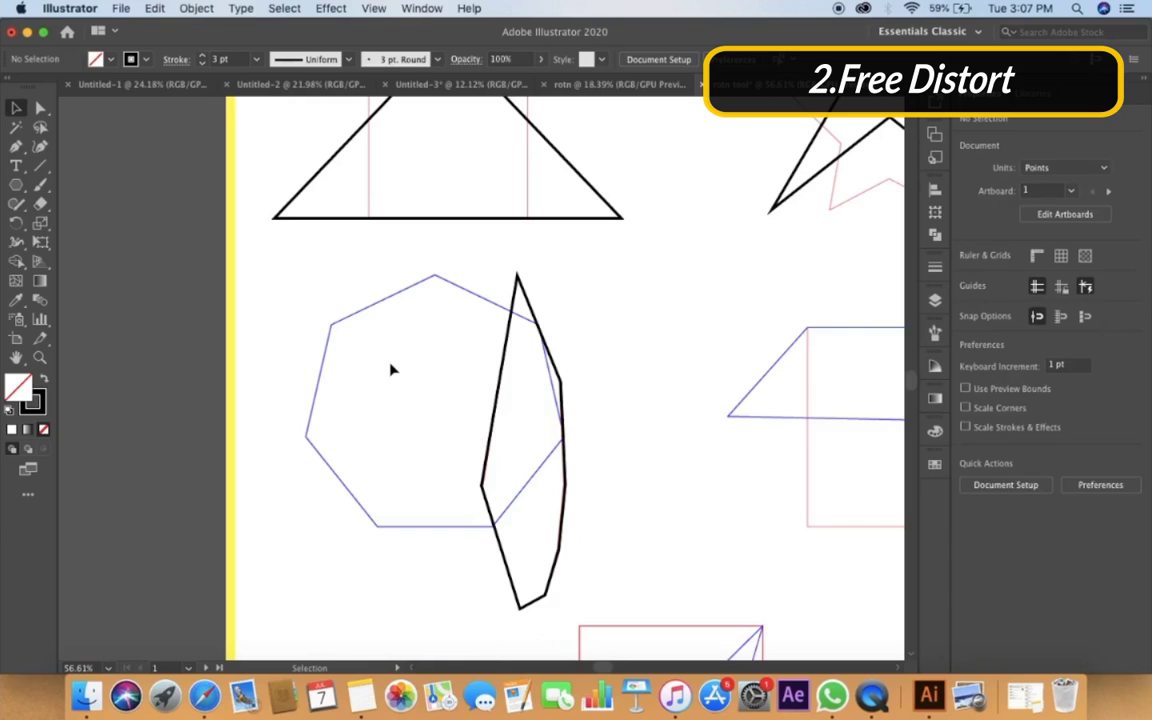
Draw a rectangle about 246.5 pt square over the pink square in the notes.
scroll(392, 370, right, 5)
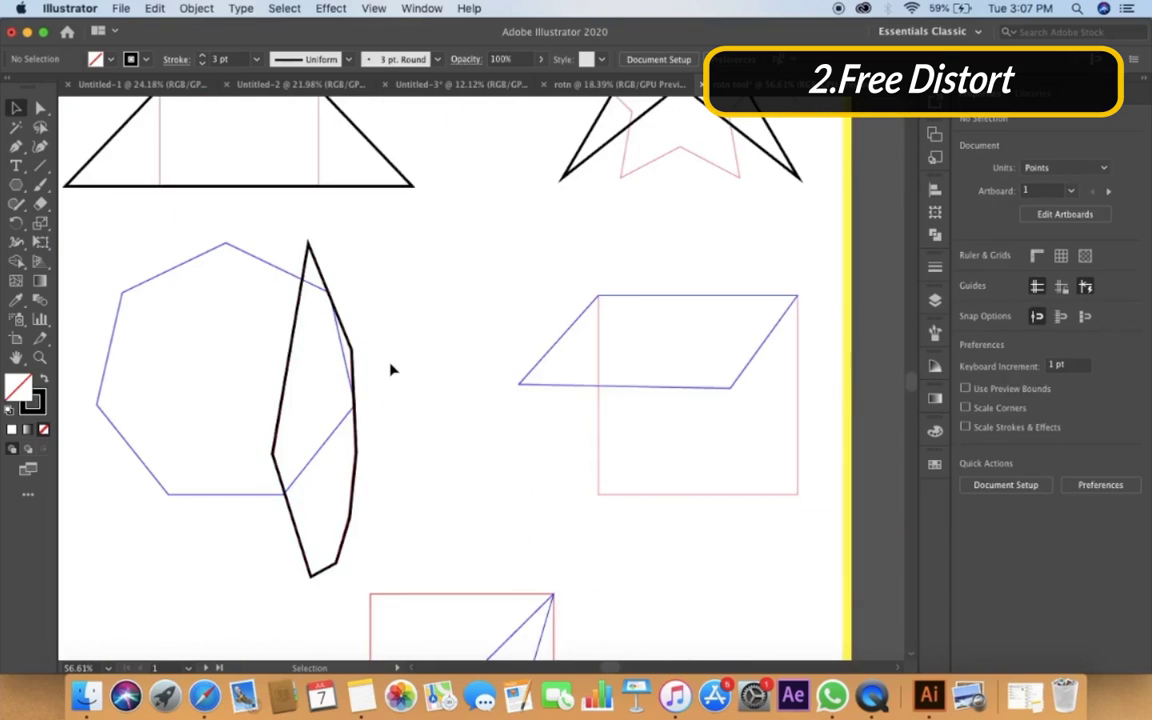
scroll(680, 456, up, 3)
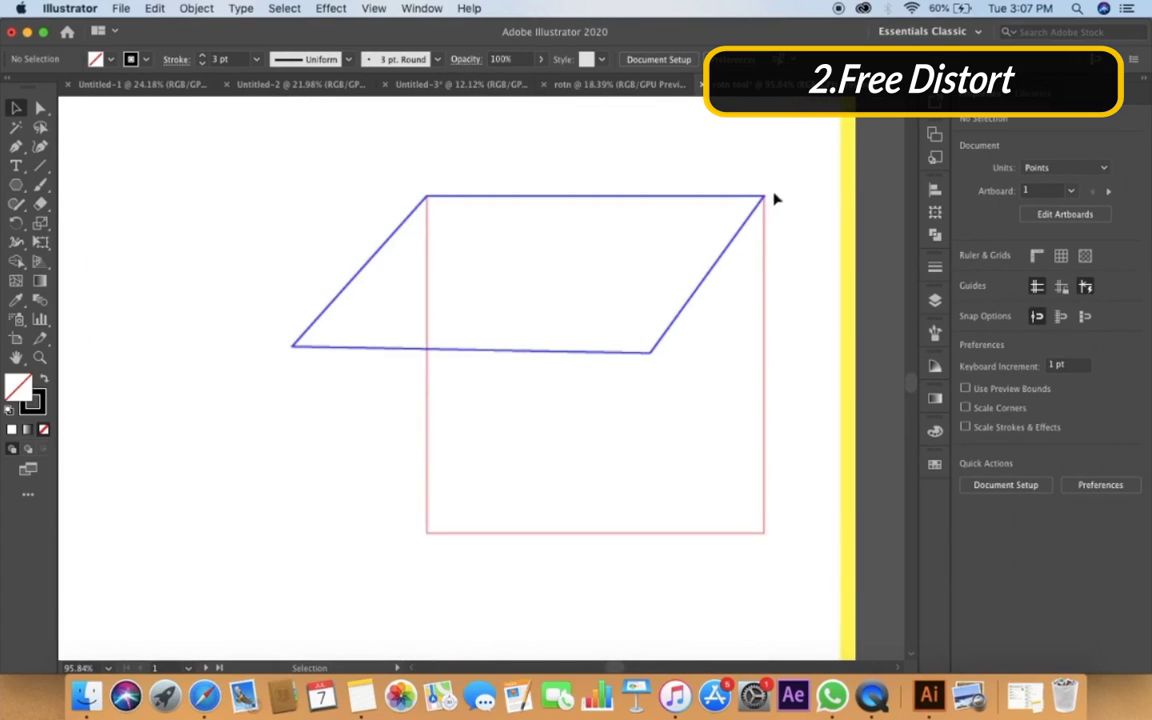
scroll(773, 199, left, 1)
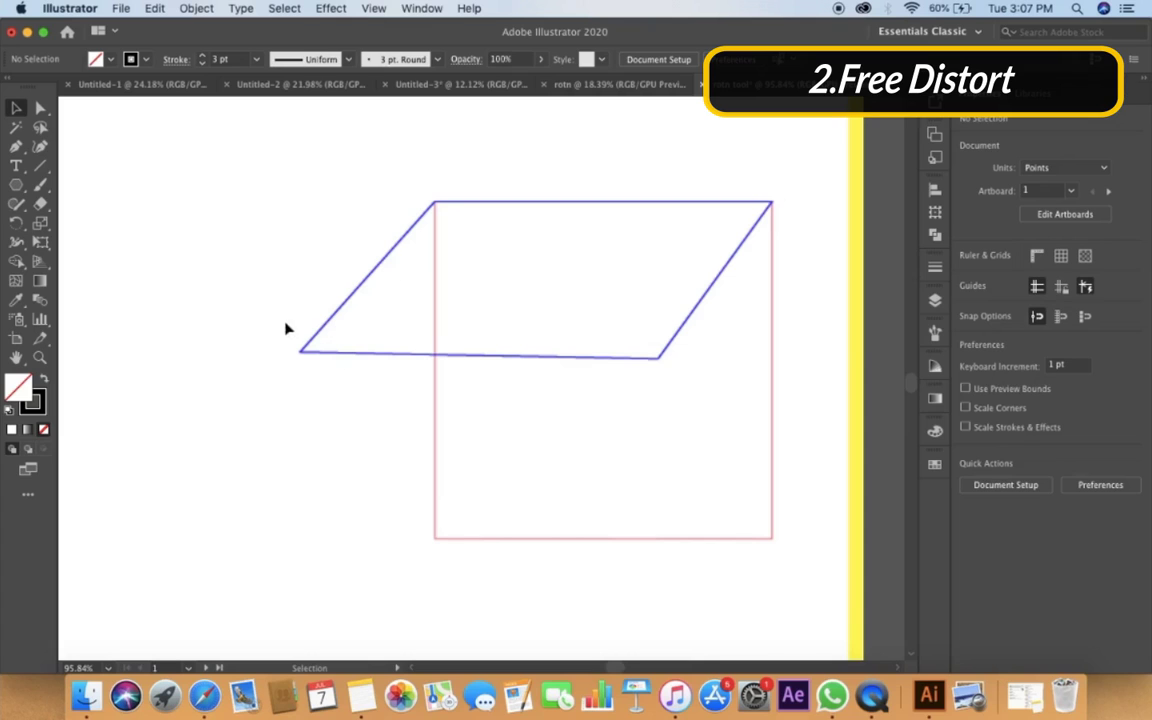
scroll(285, 328, right, 1)
click(17, 186)
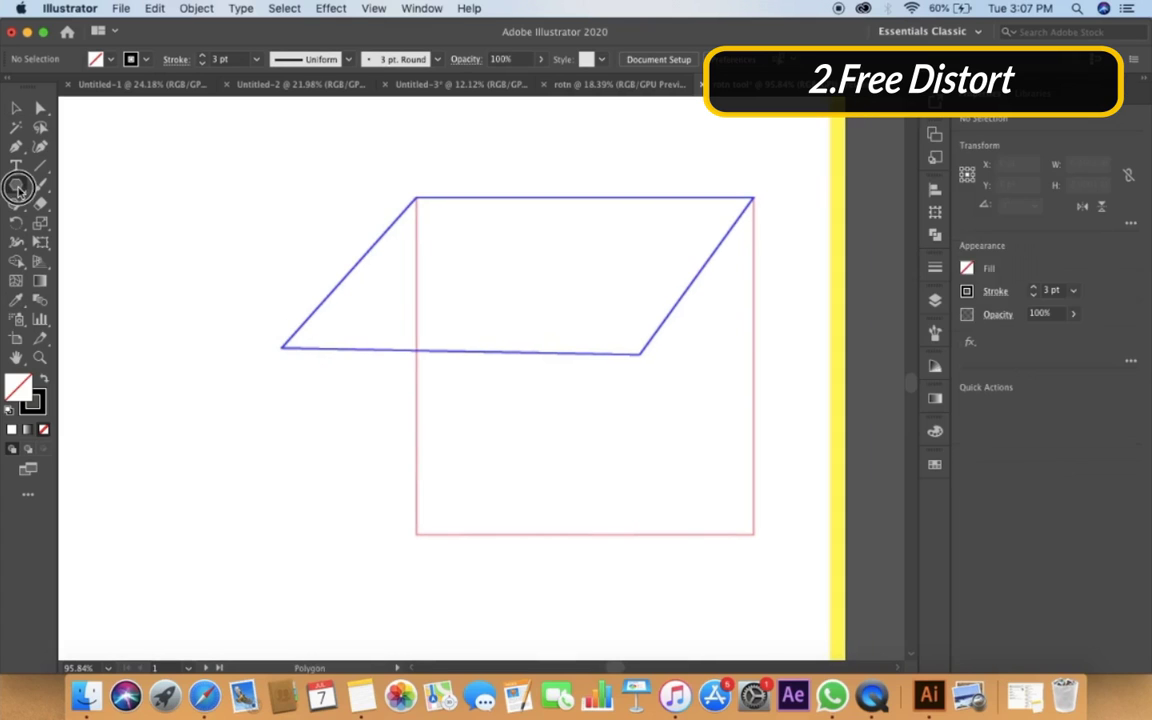
click(52, 185)
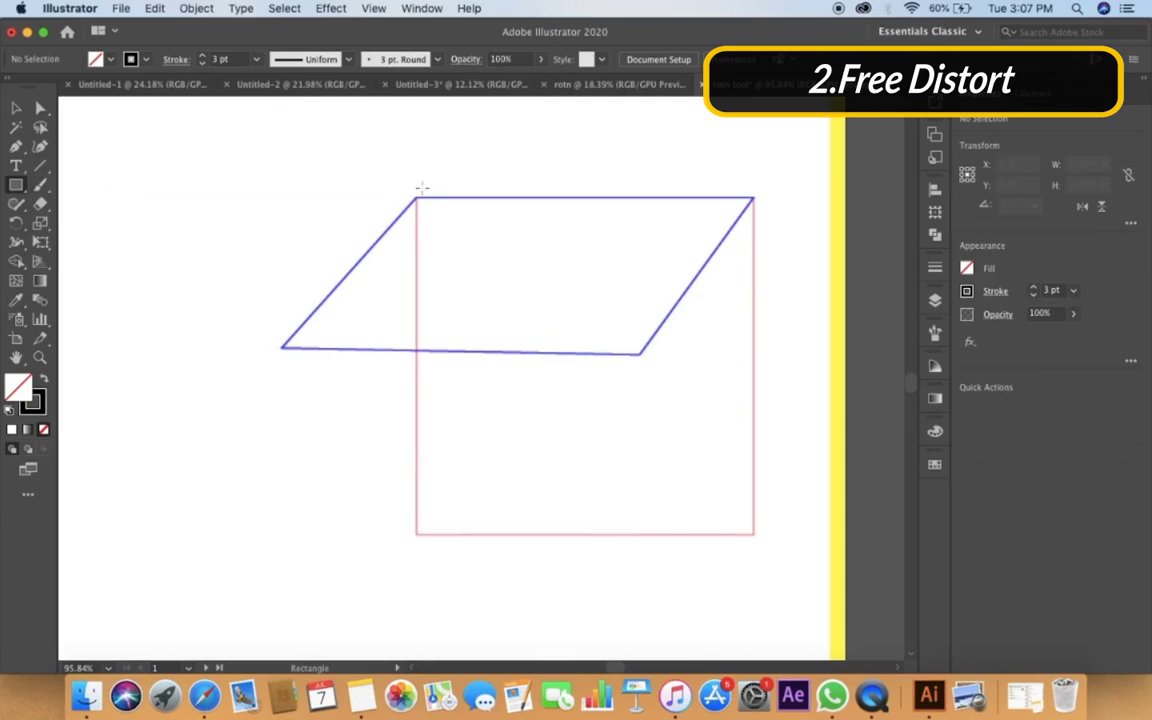
drag(417, 198, 751, 532)
Use Free Distort to pull the square's two lower corners onto the blue parallelogram, about 345 × 114 pt, and deselect it.
key(v)
click(226, 455)
drag(237, 416, 452, 595)
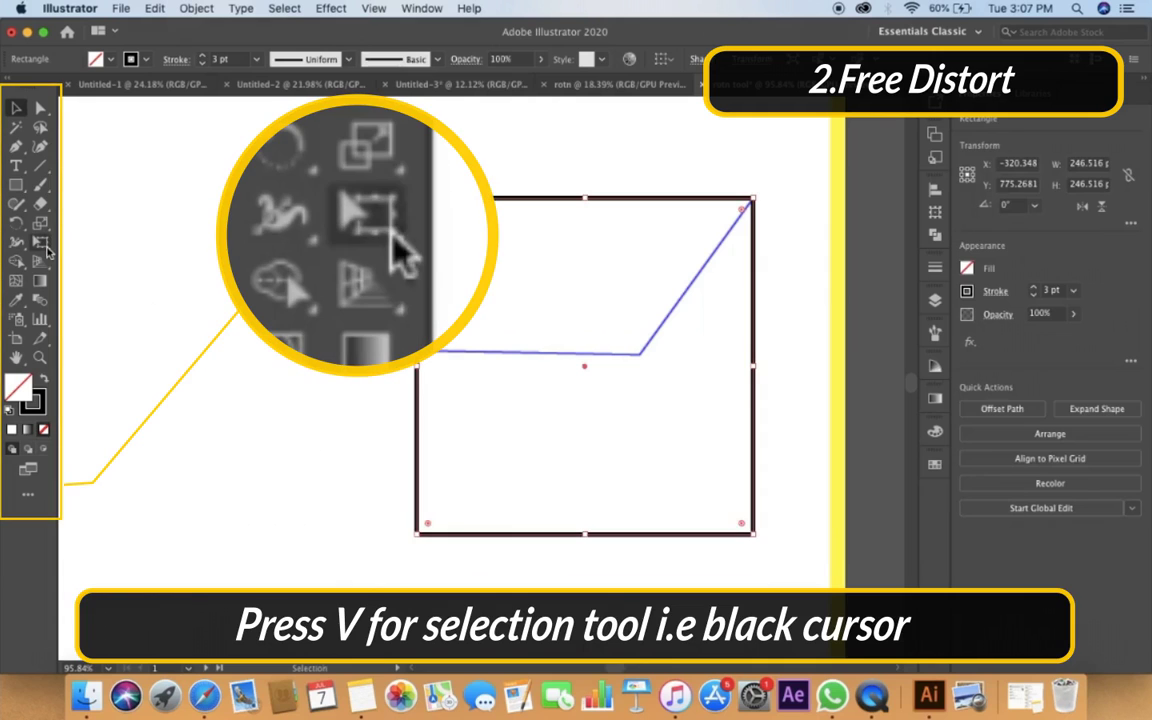
key(e)
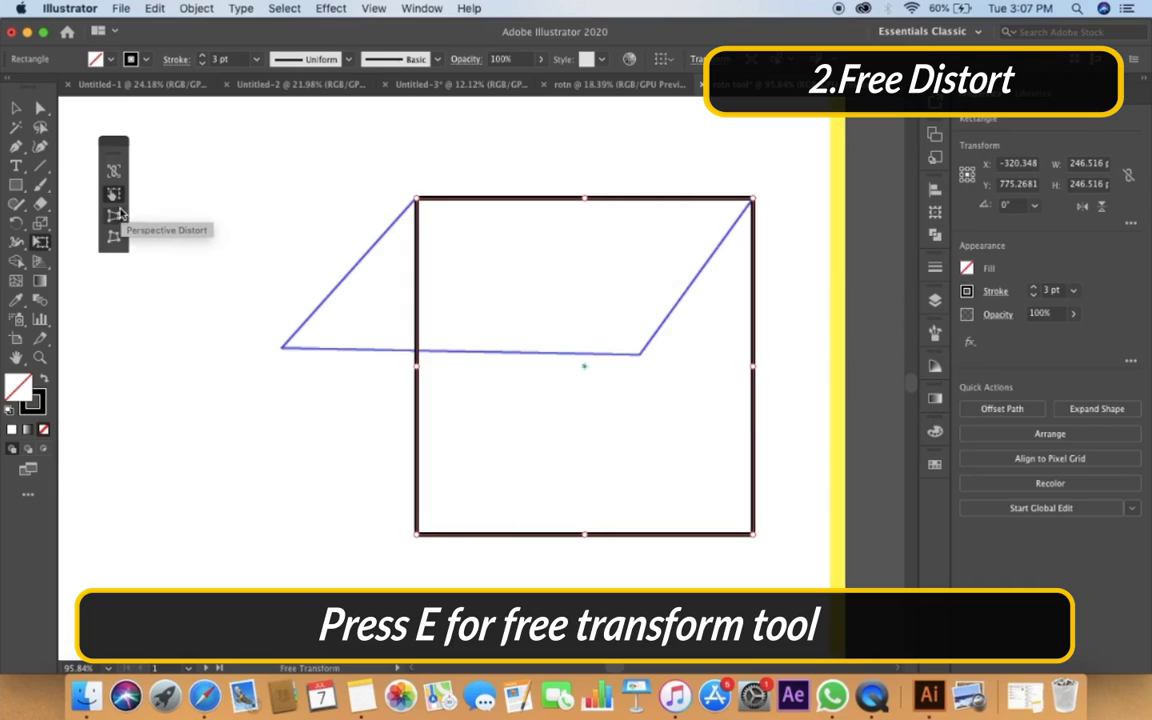
click(116, 237)
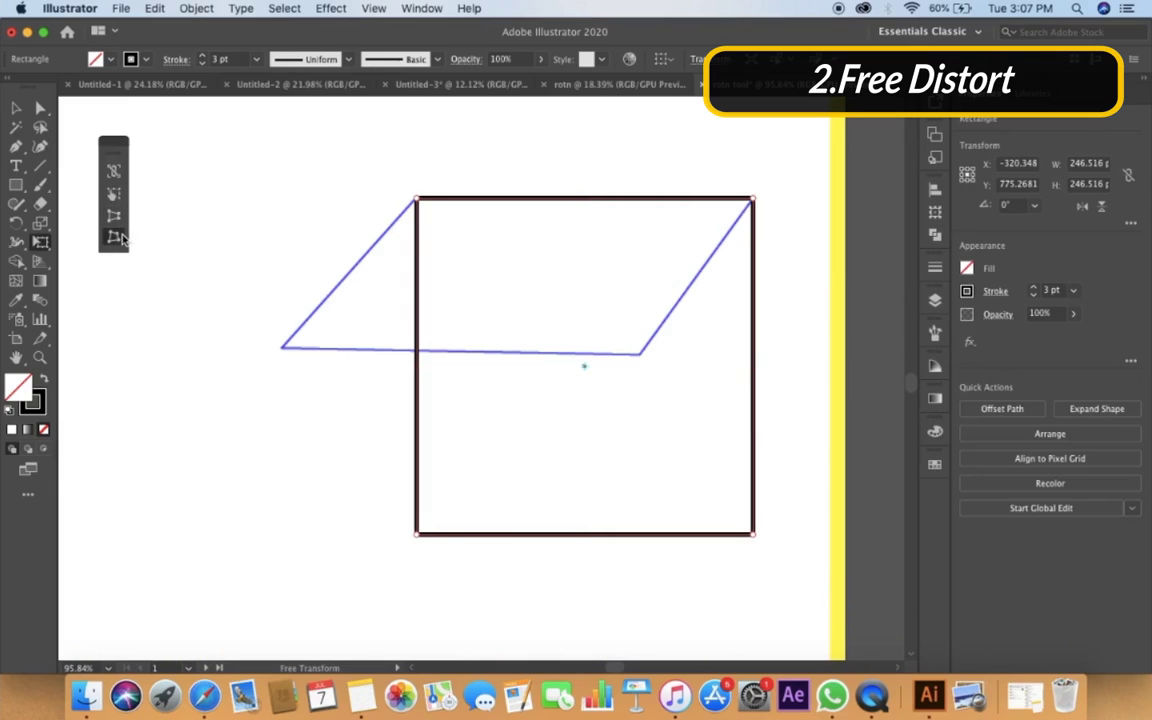
drag(417, 535, 283, 348)
mouse_move(640, 353)
mouse_down()
mouse_move(663, 352)
mouse_move(645, 362)
mouse_move(640, 352)
mouse_up()
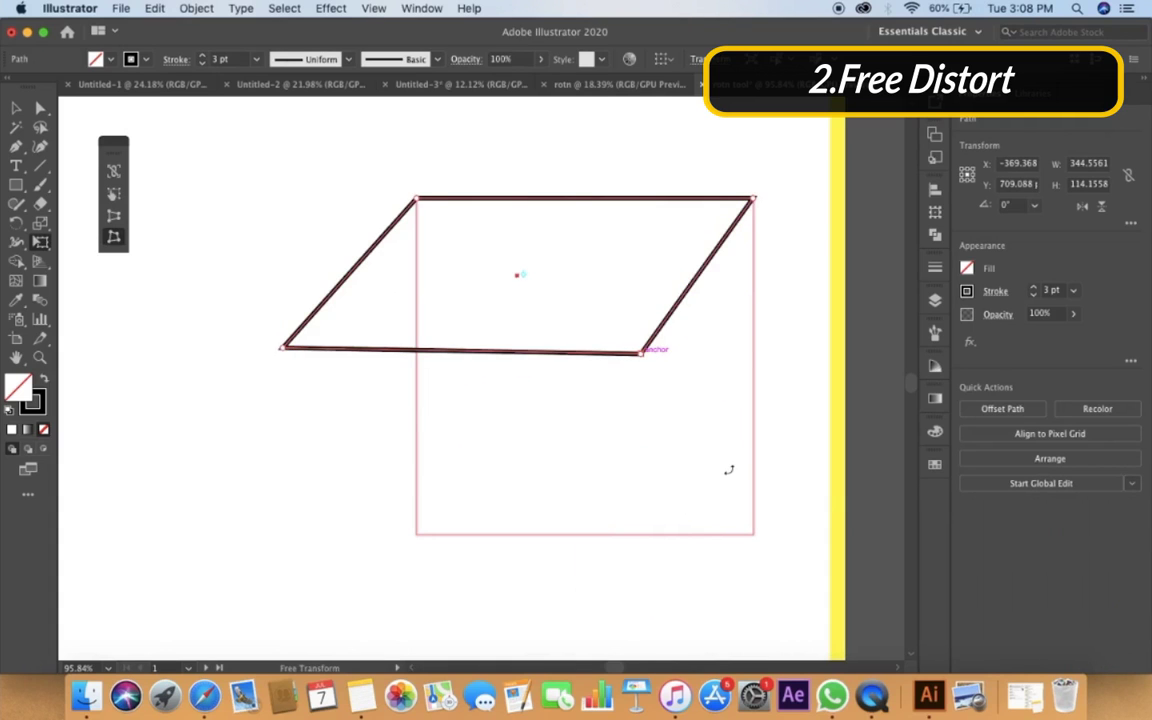
key(v)
click(728, 470)
Draw a rectangle about 229 × 226 pt over the red square near the foot of the notes.
scroll(727, 471, down, 4)
drag(442, 258, 436, 353)
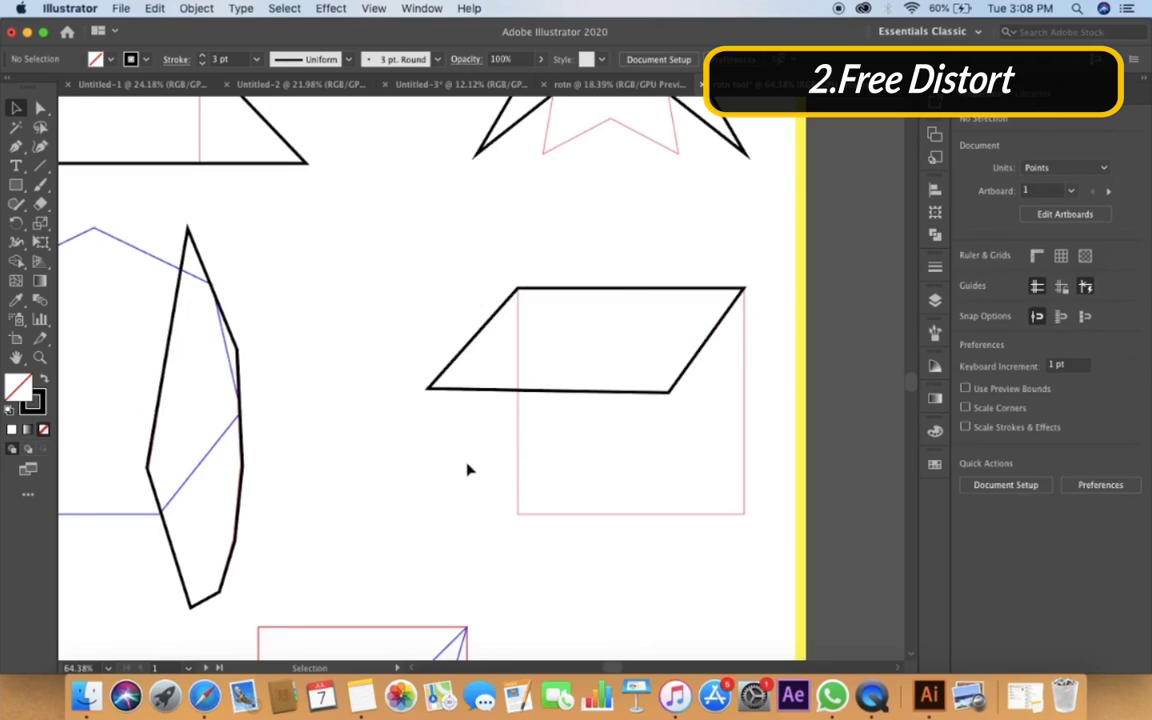
scroll(568, 483, down, 5)
scroll(568, 483, left, 2)
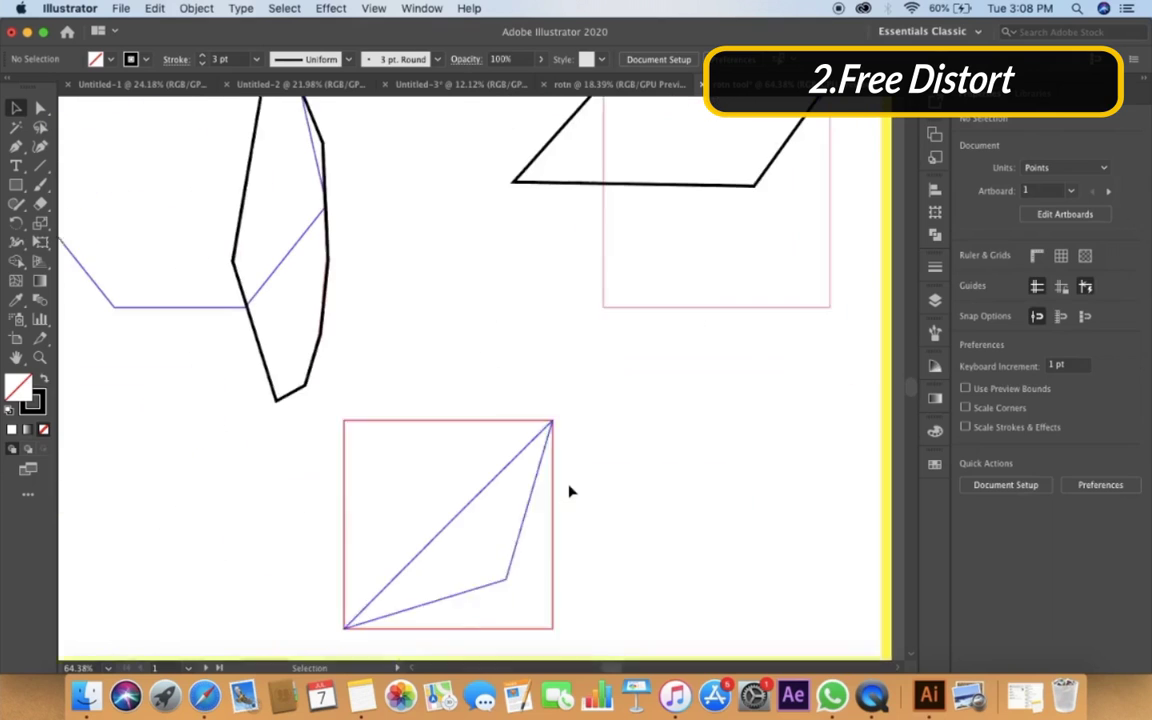
scroll(455, 480, up, 4)
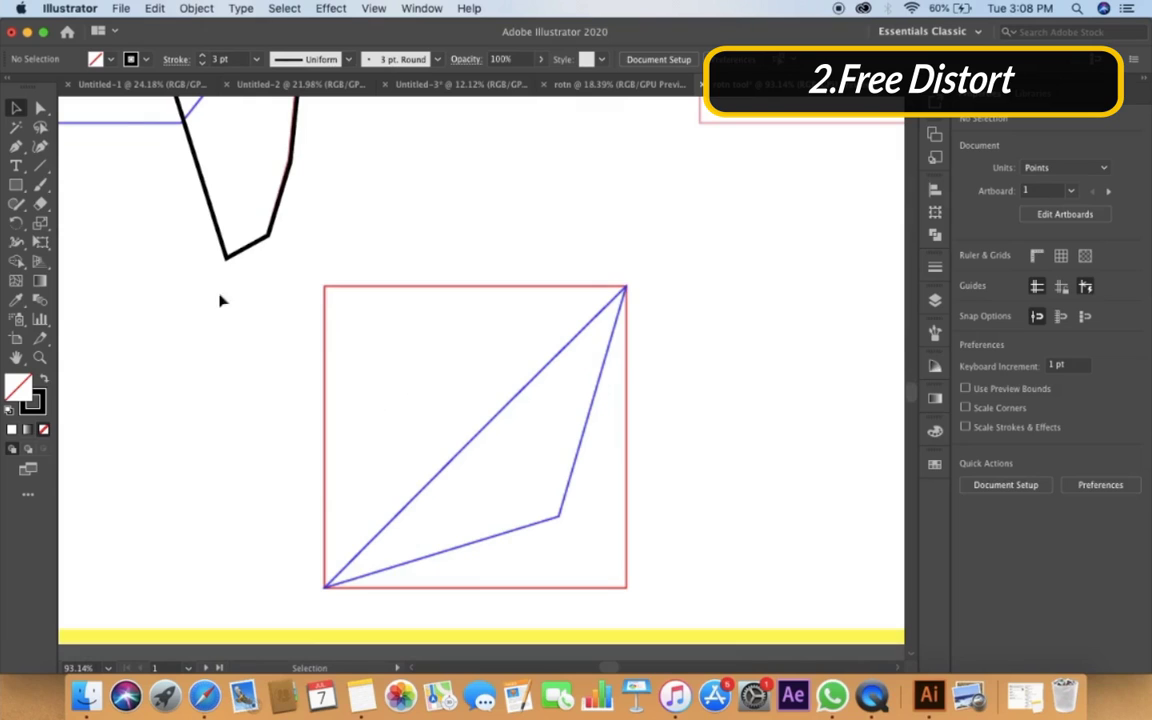
click(15, 187)
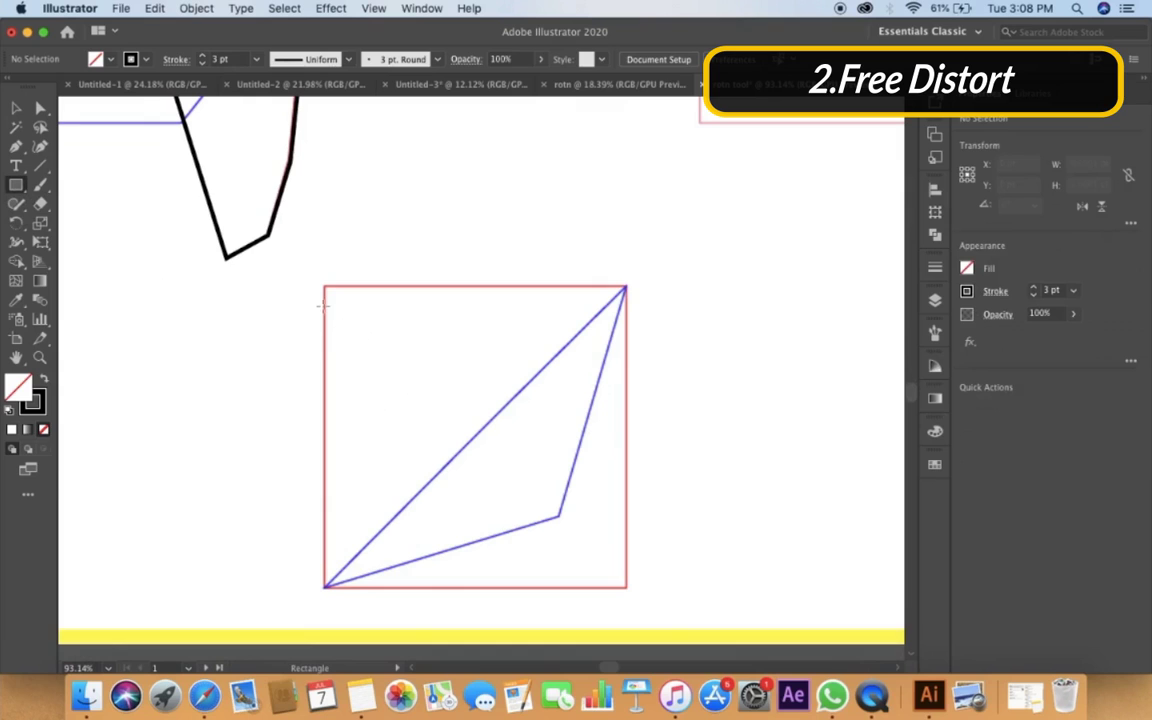
drag(323, 285, 627, 587)
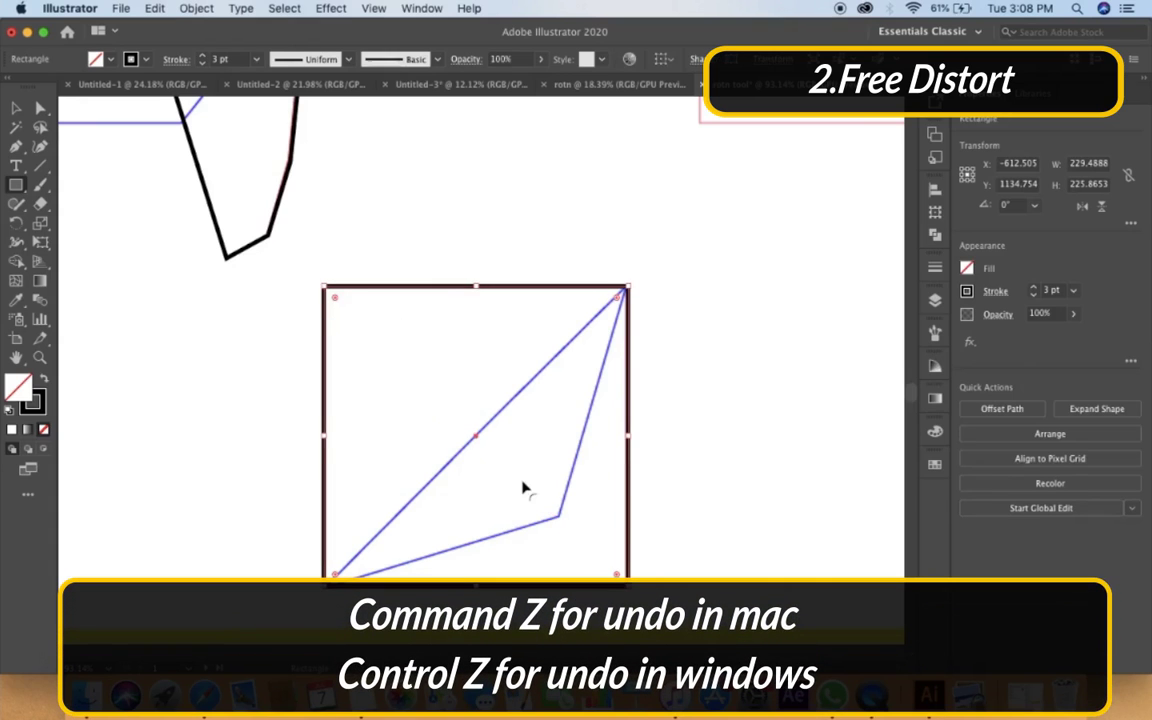
Use Free Distort to pull the rectangle's upper-left corner onto the blue diagonal and its lower-right corner onto the inner blue vertex, and deselect it.
click(46, 244)
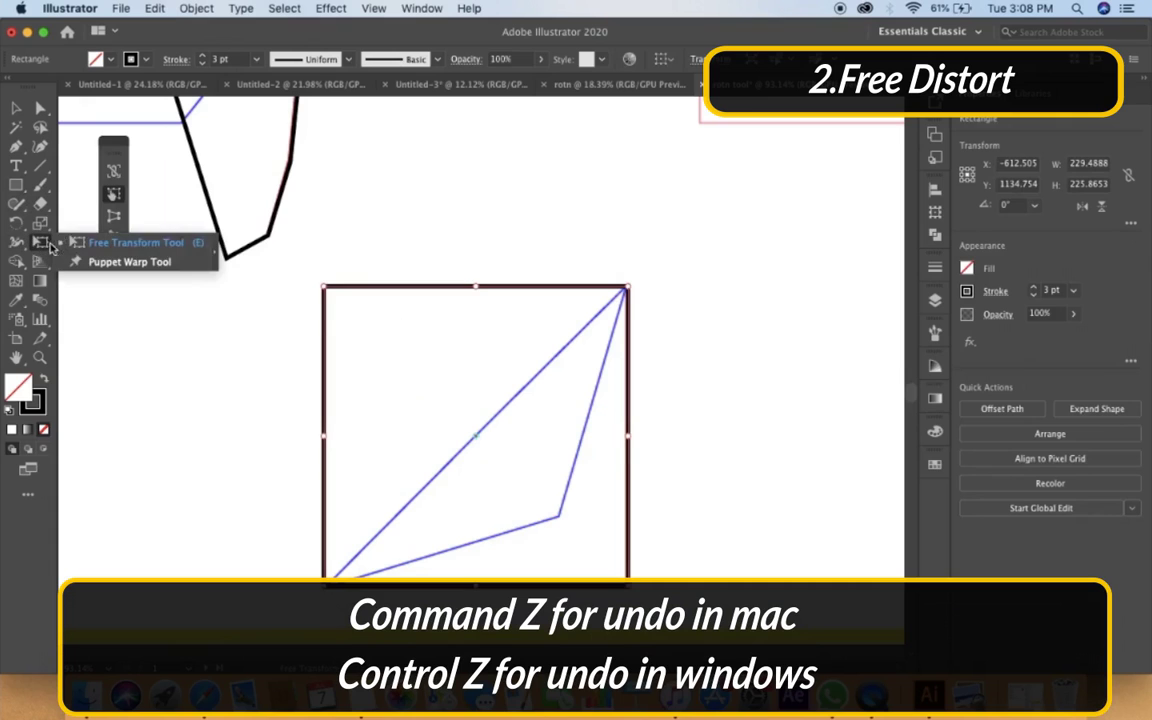
click(47, 247)
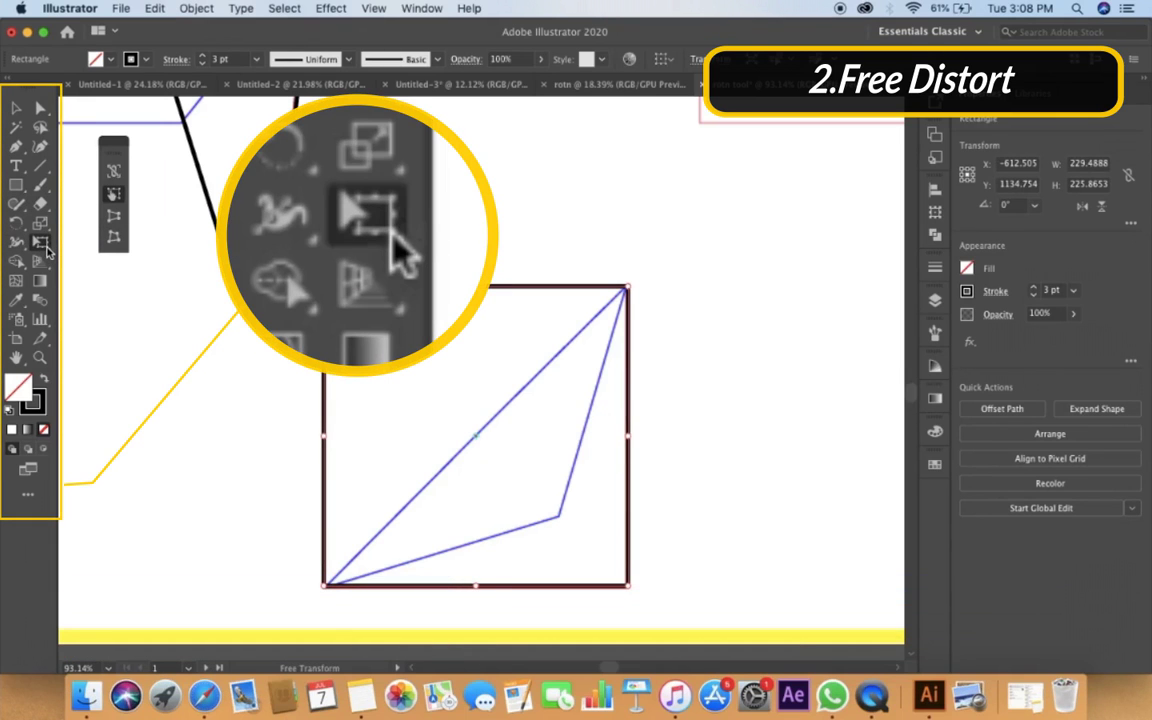
click(117, 236)
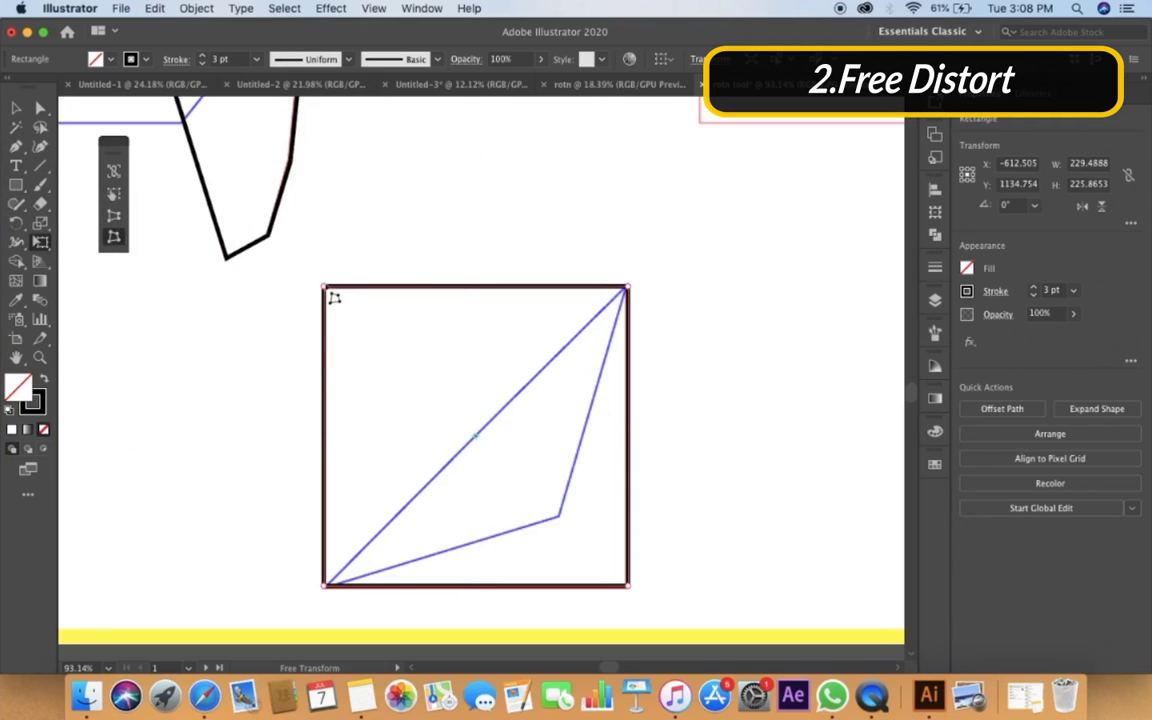
drag(330, 296, 476, 432)
drag(327, 290, 500, 408)
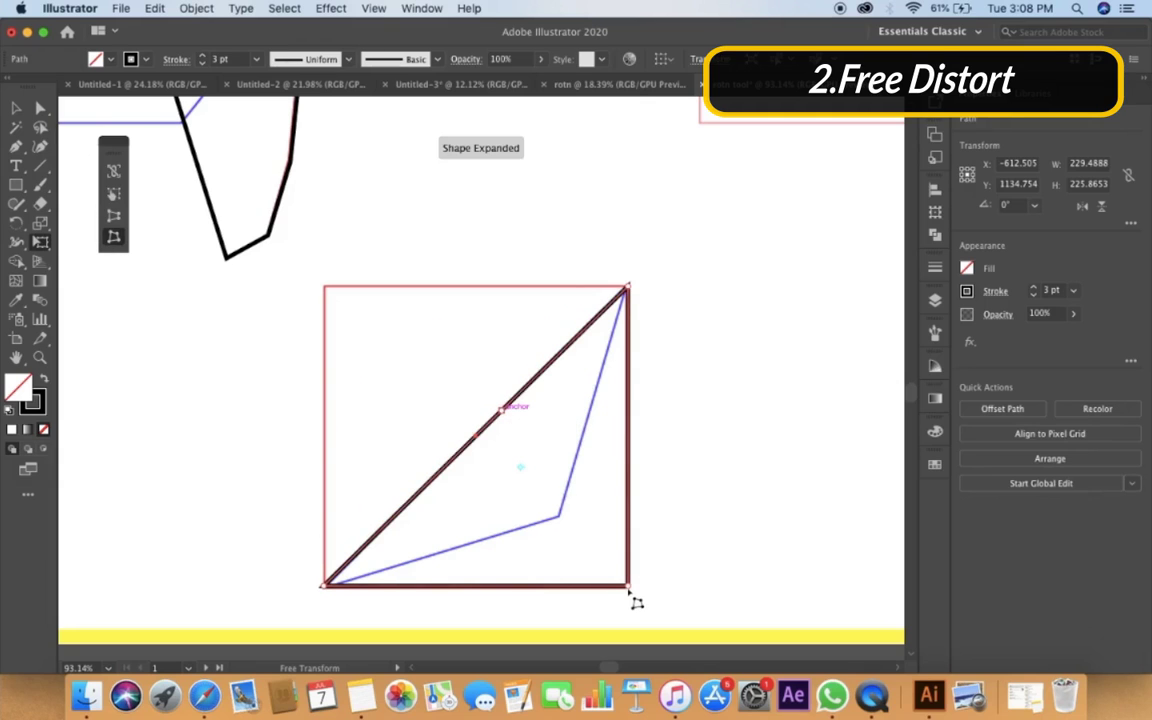
drag(628, 586, 557, 516)
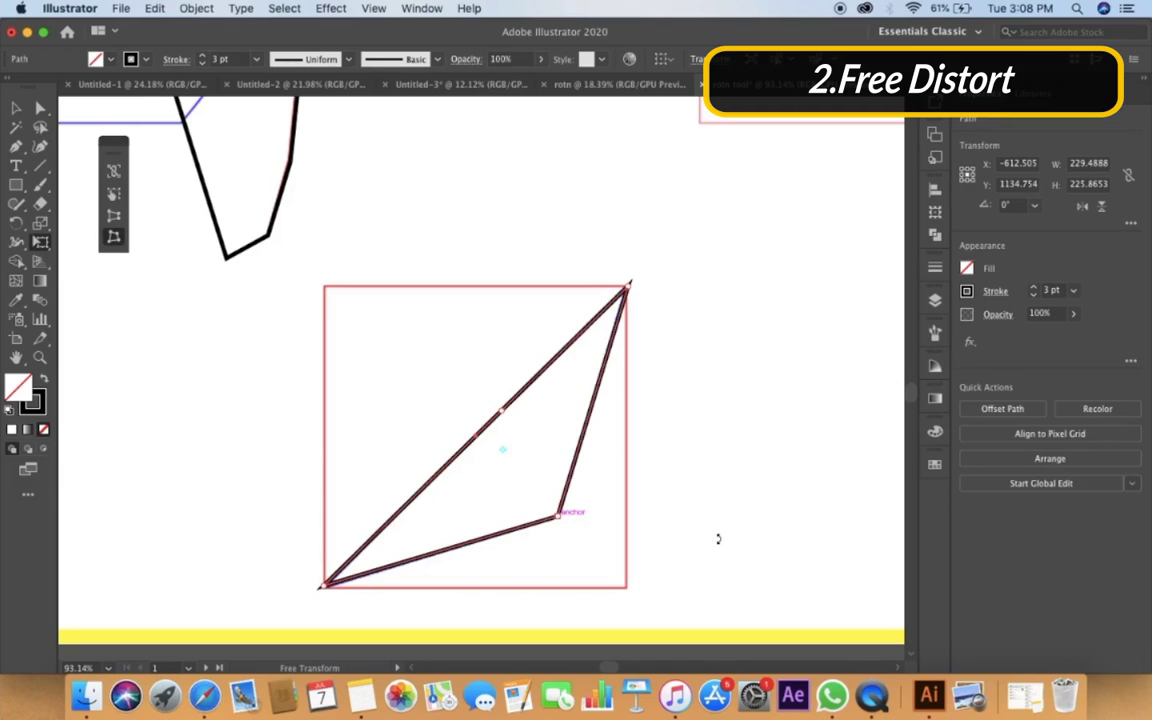
key(v)
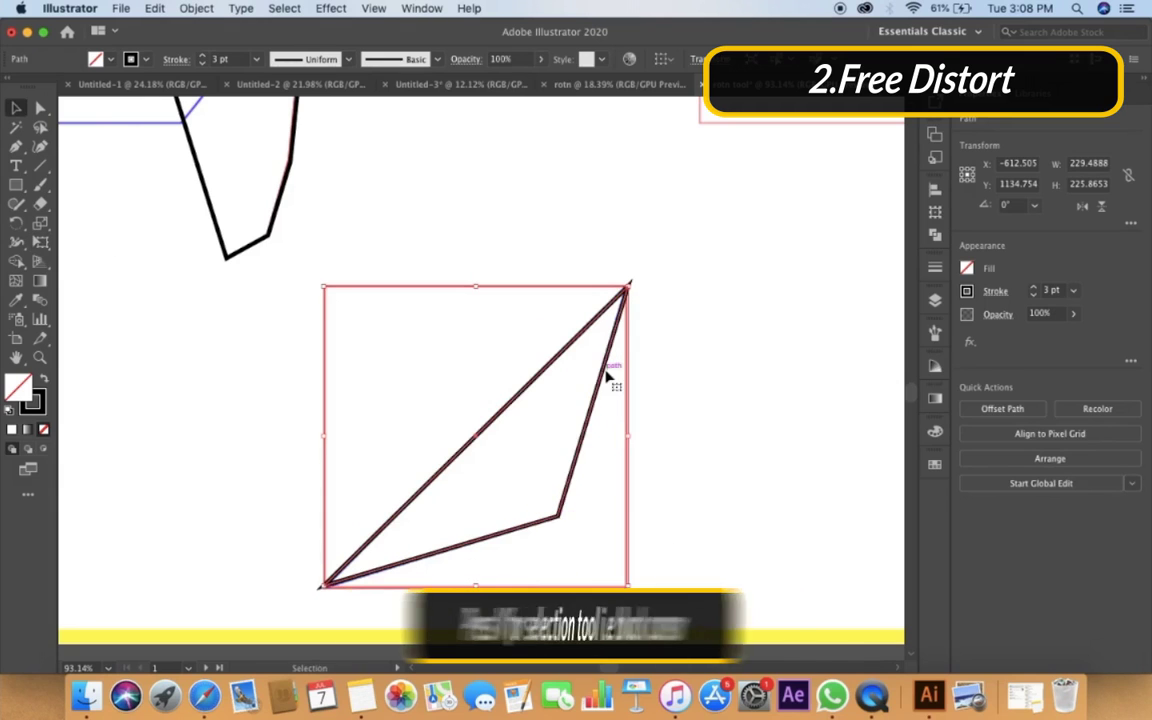
click(695, 406)
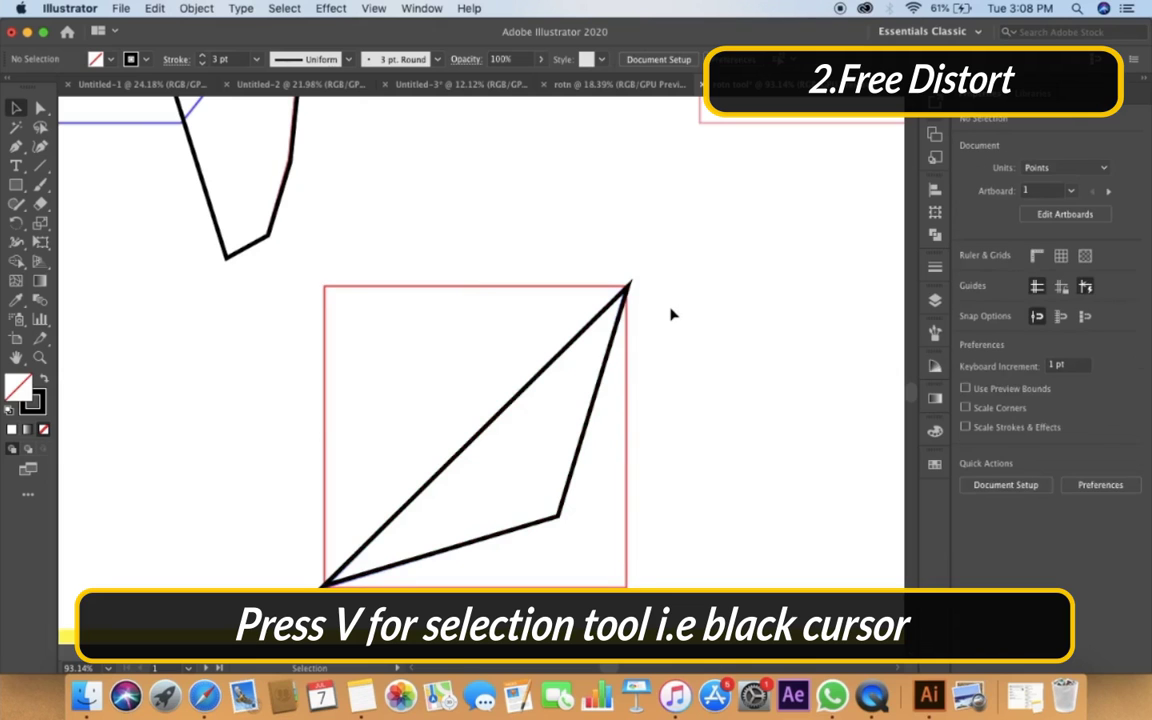
Draw a rectangle about 352 × 207 pt in the upper-left area of the blank artboard beside the notes.
scroll(657, 314, down, 8)
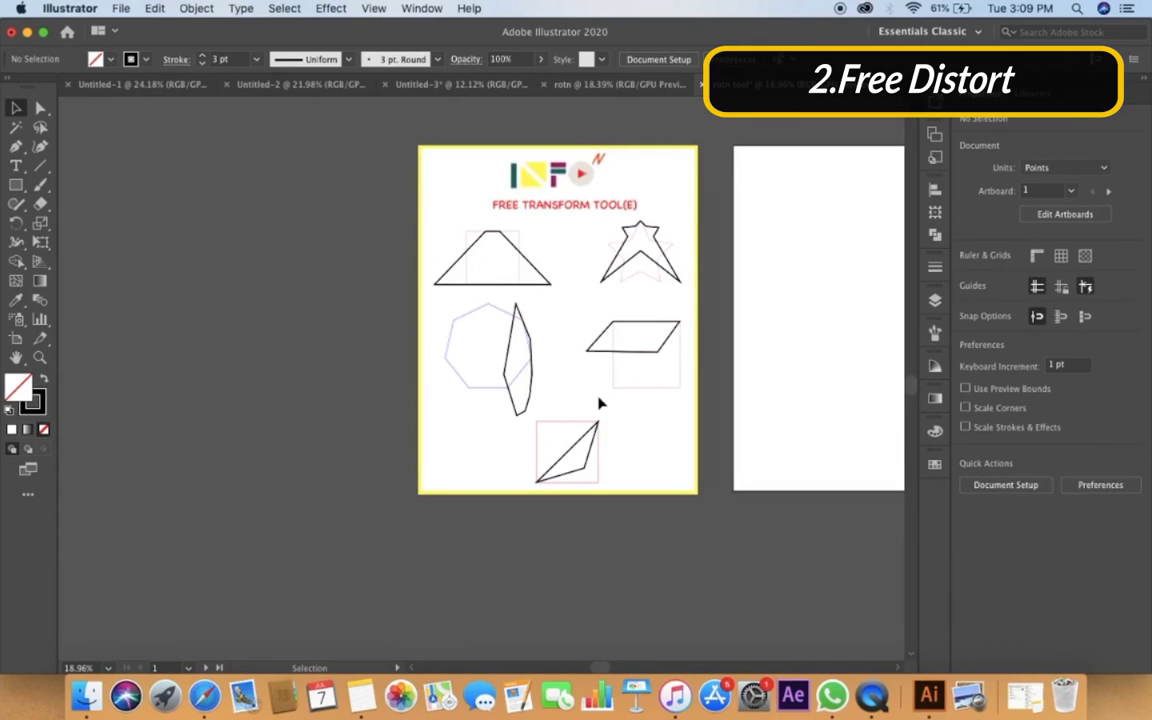
scroll(600, 403, right, 5)
scroll(600, 403, up, 1)
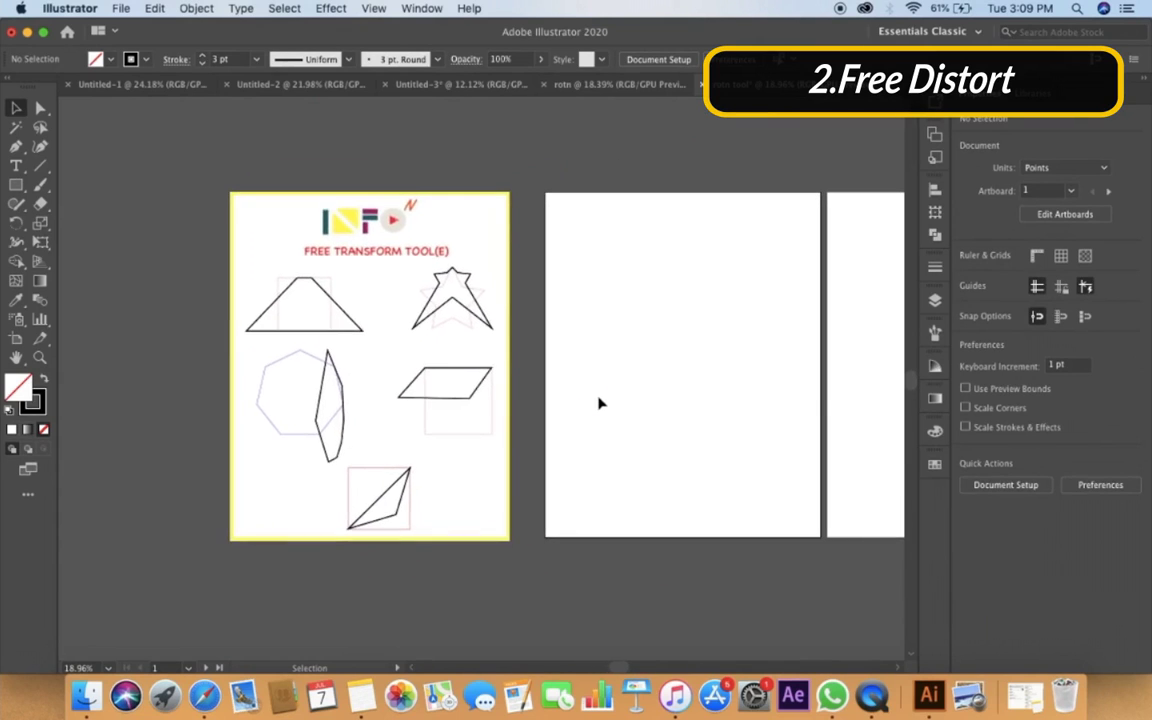
scroll(600, 403, up, 2)
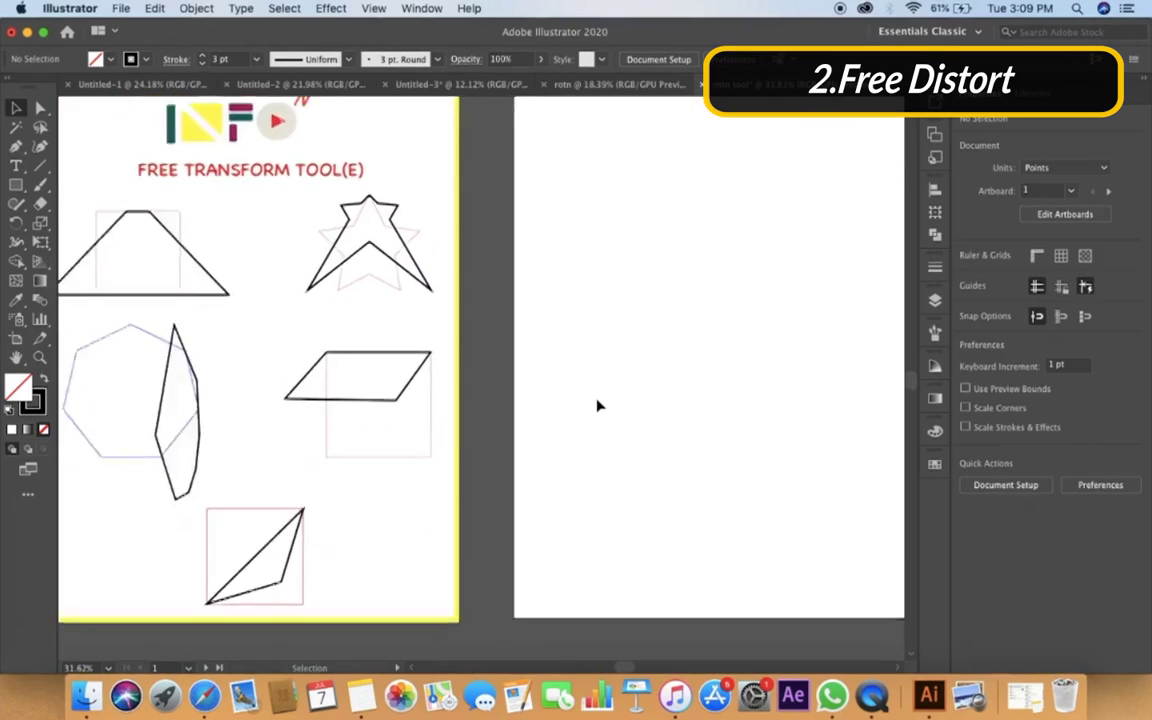
scroll(597, 405, right, 3)
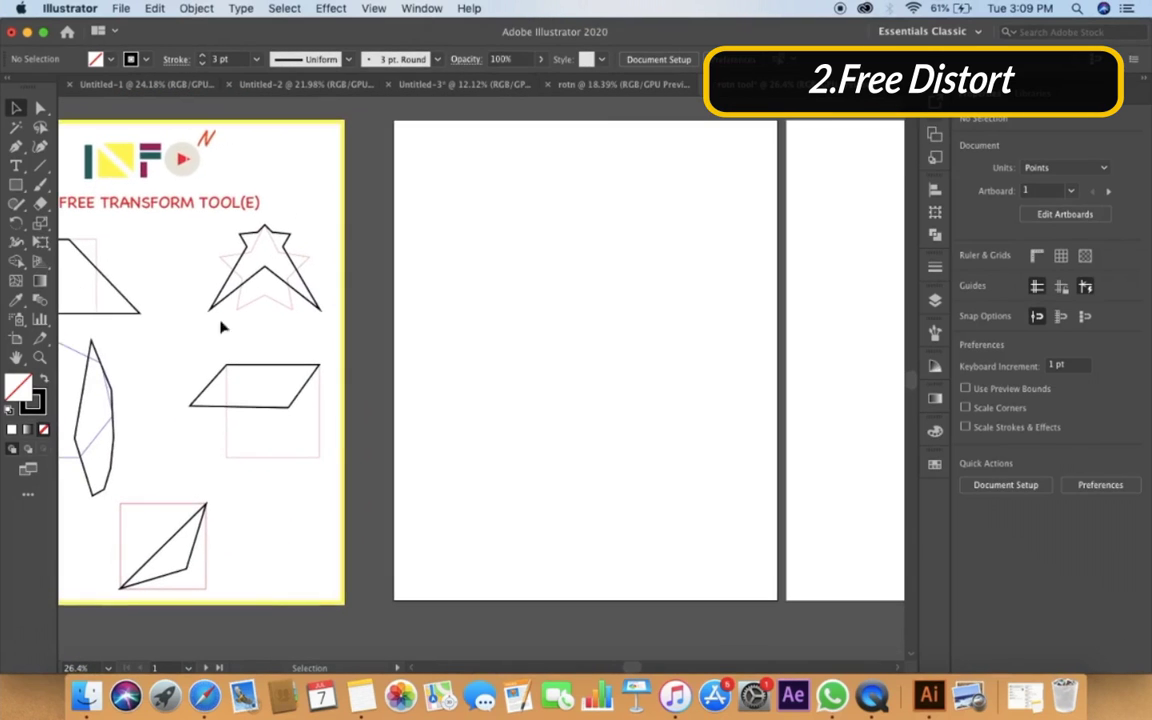
click(22, 185)
click(60, 185)
drag(449, 177, 584, 254)
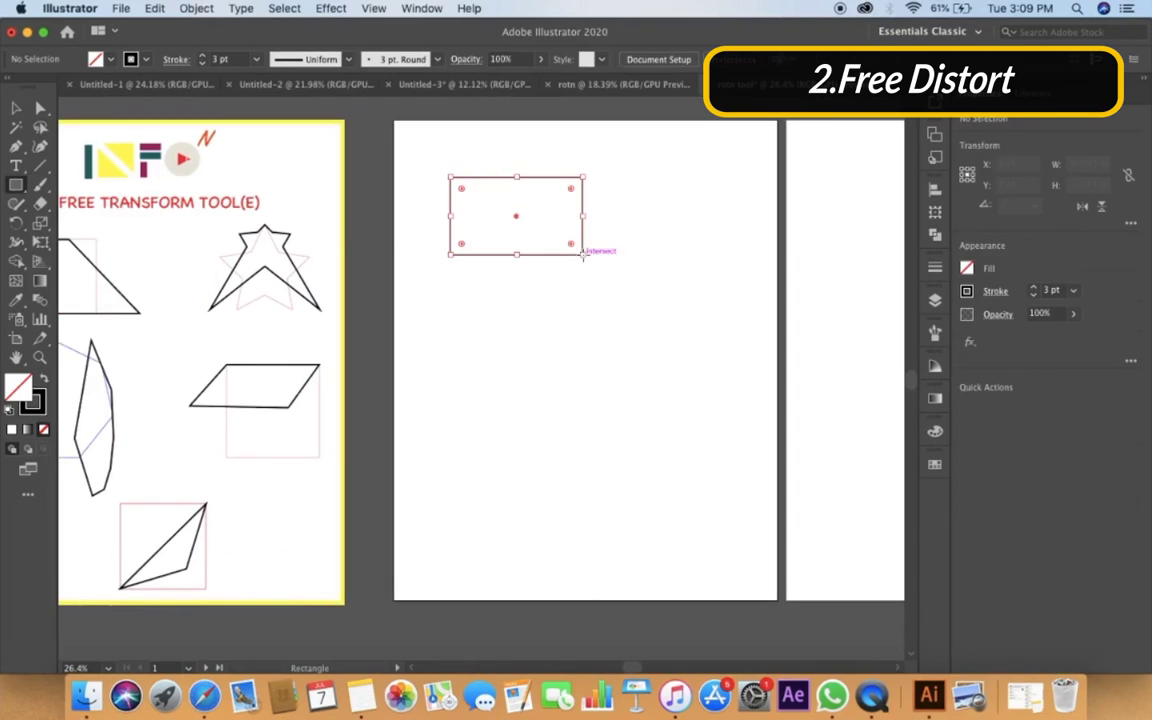
Draw a circle about 277 pt in diameter beside the rectangle on the blank artboard.
click(22, 181)
click(60, 219)
drag(629, 182, 734, 285)
Draw a rounded square about 283 pt wide below the rectangle and deselect it.
click(22, 185)
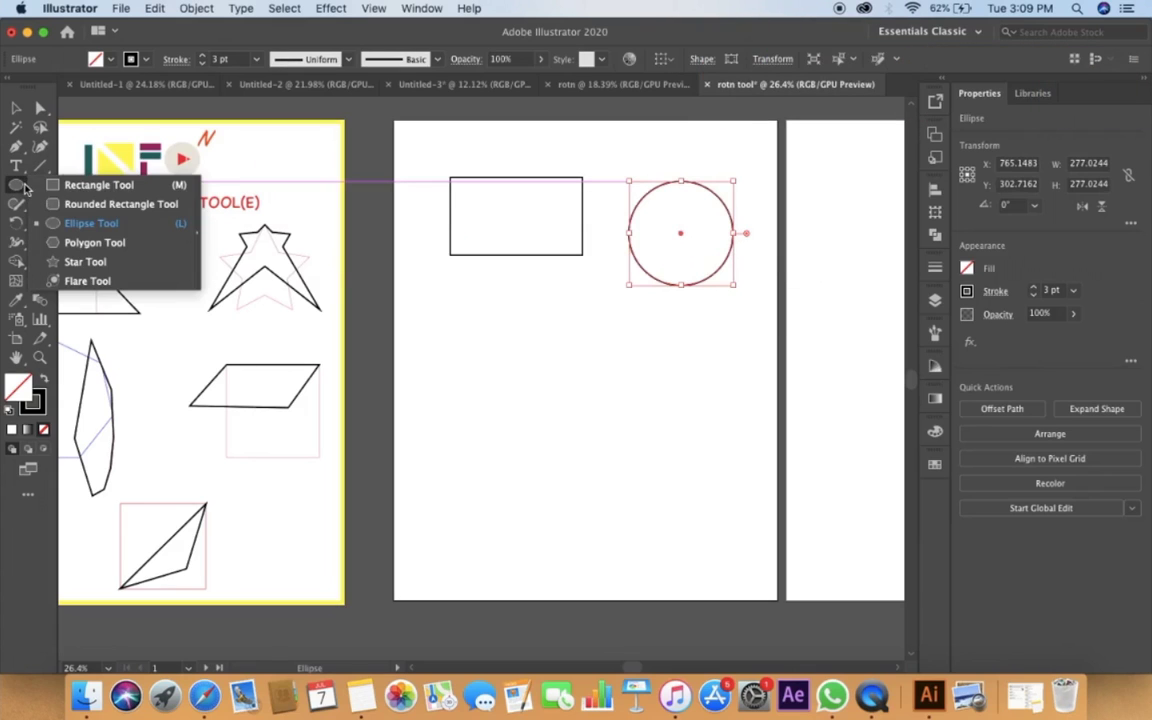
click(75, 205)
drag(432, 322, 541, 428)
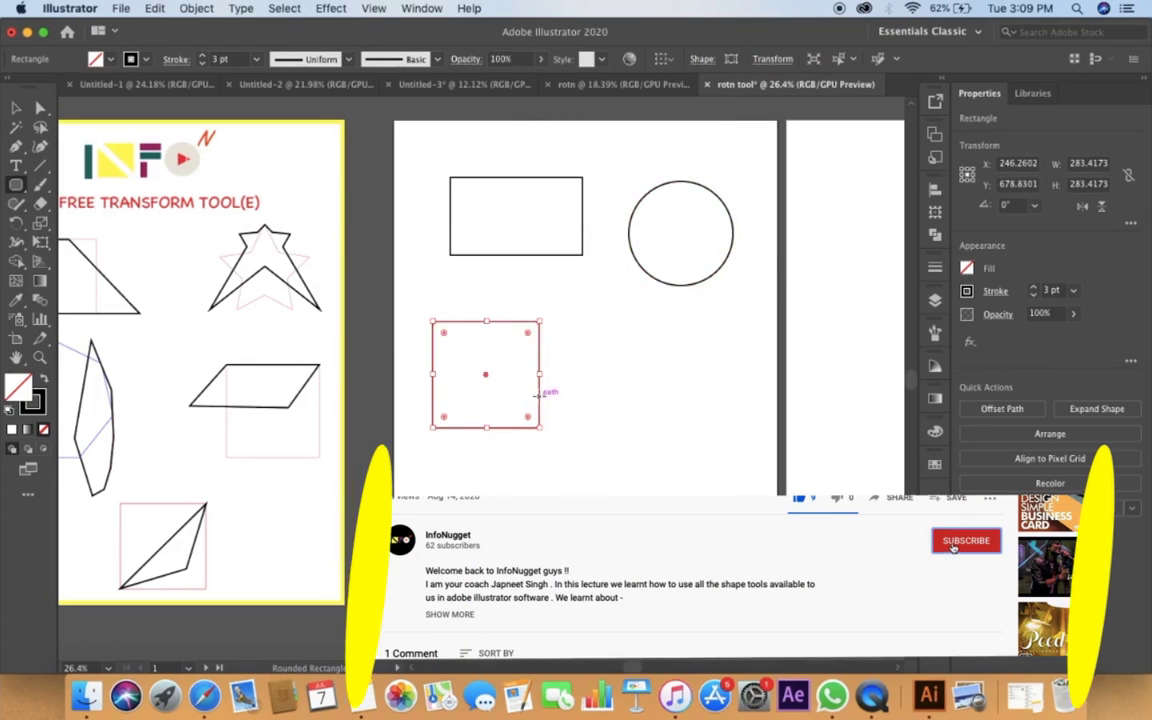
key(v)
click(589, 399)
Use Free Transform on the plain rectangle to move its left side inward, narrowing it to about 232 pt.
scroll(462, 357, up, 4)
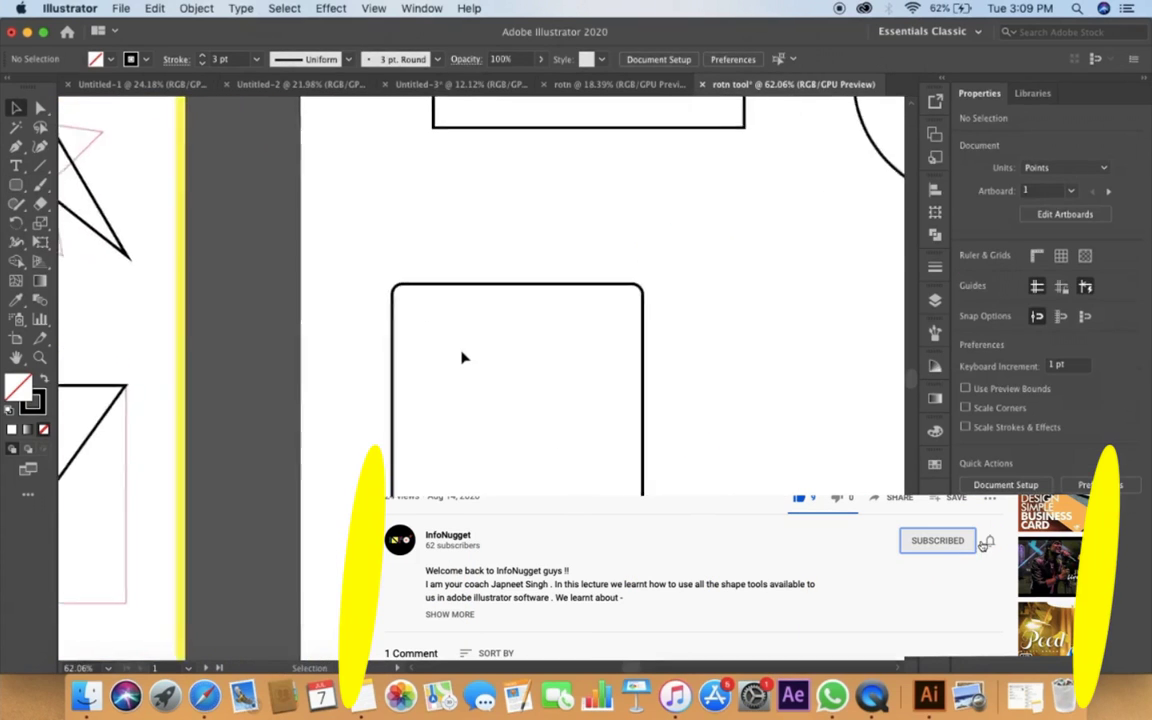
scroll(450, 310, up, 5)
scroll(430, 256, up, 2)
scroll(427, 254, down, 2)
right_click(157, 226)
click(346, 209)
drag(346, 212, 190, 334)
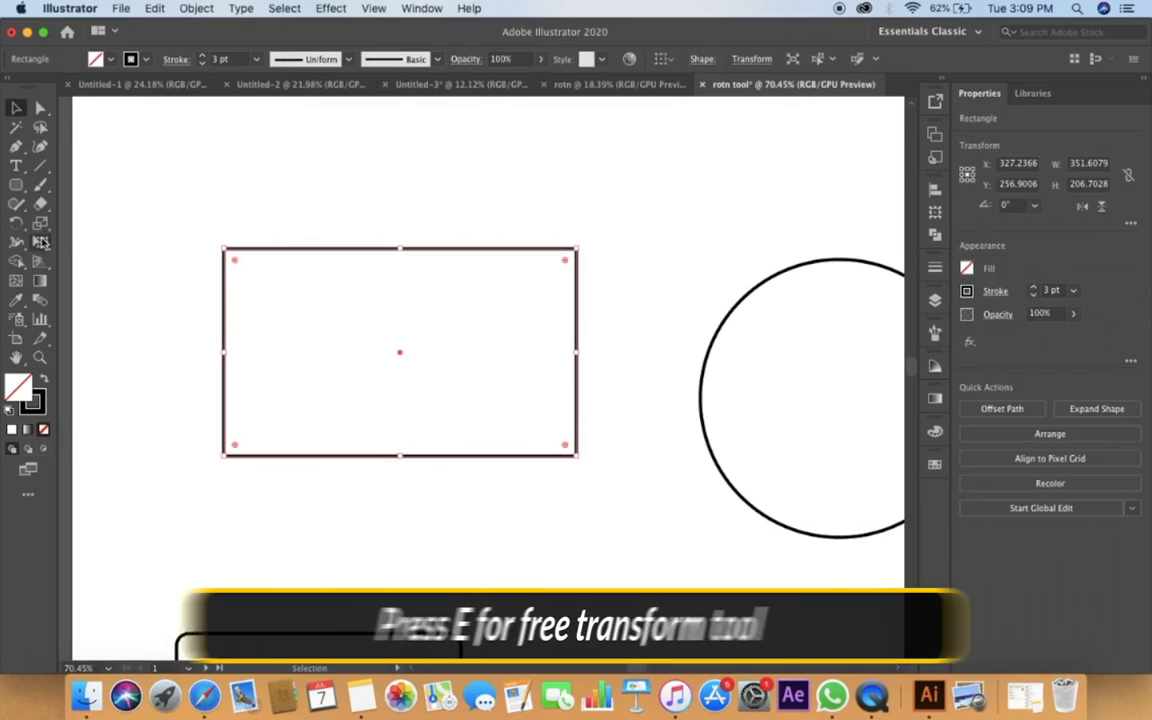
click(40, 241)
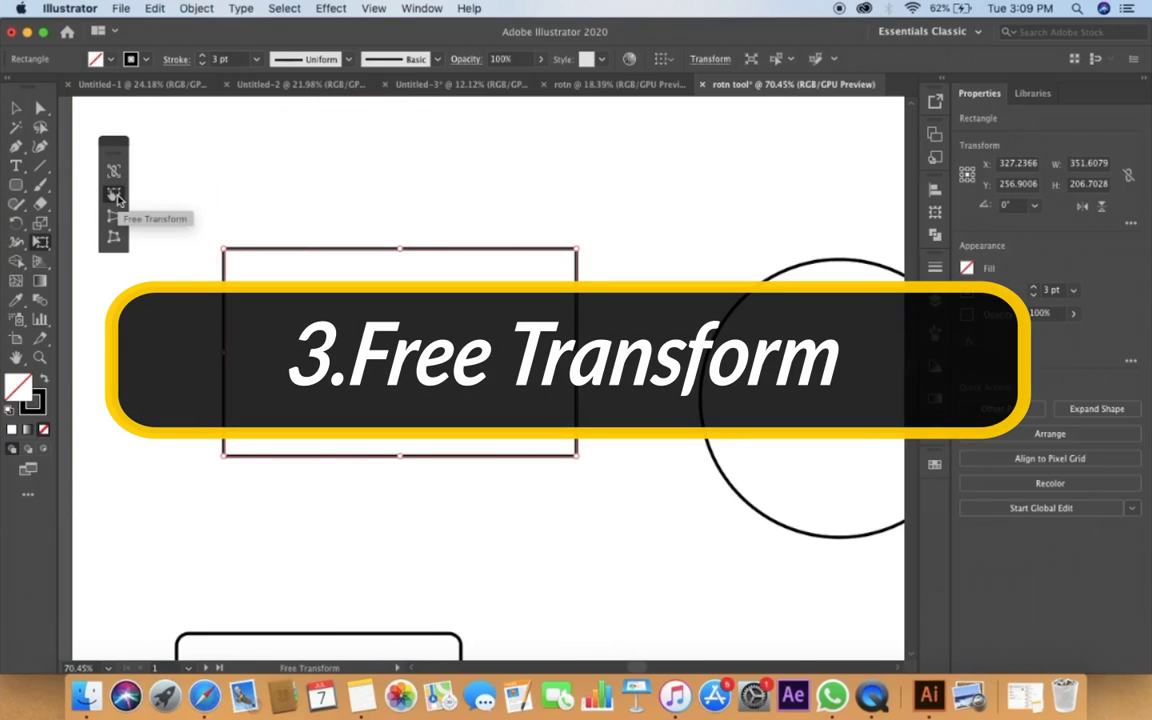
click(116, 194)
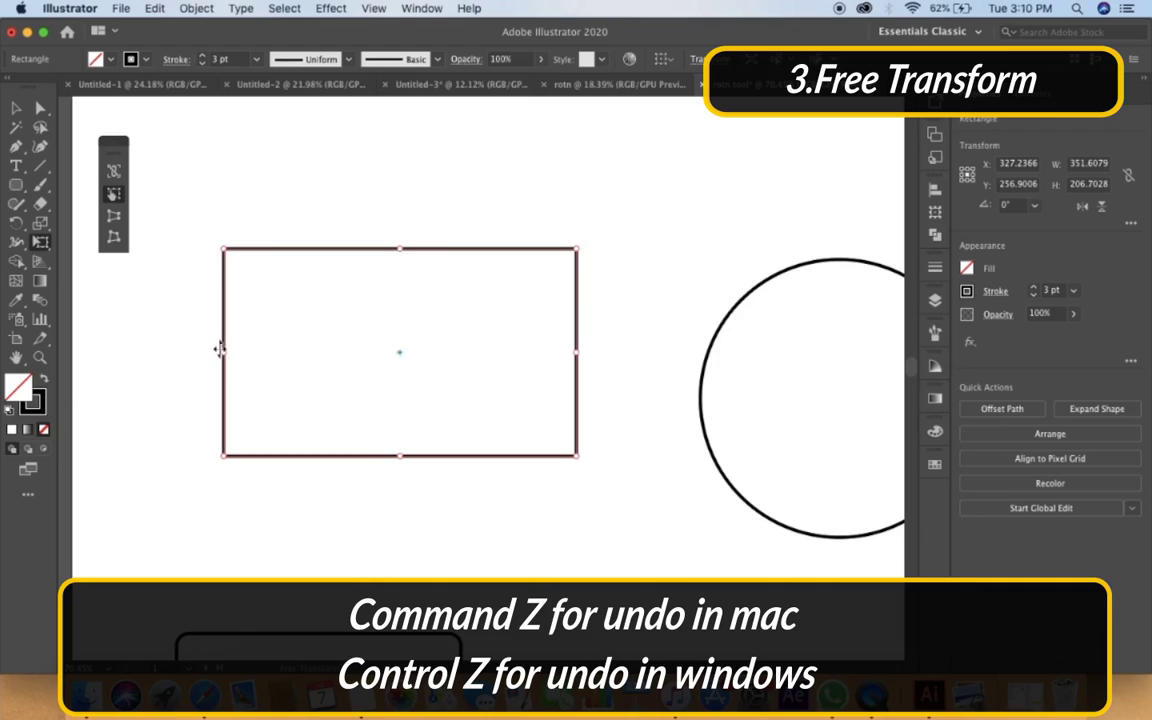
drag(220, 348, 343, 347)
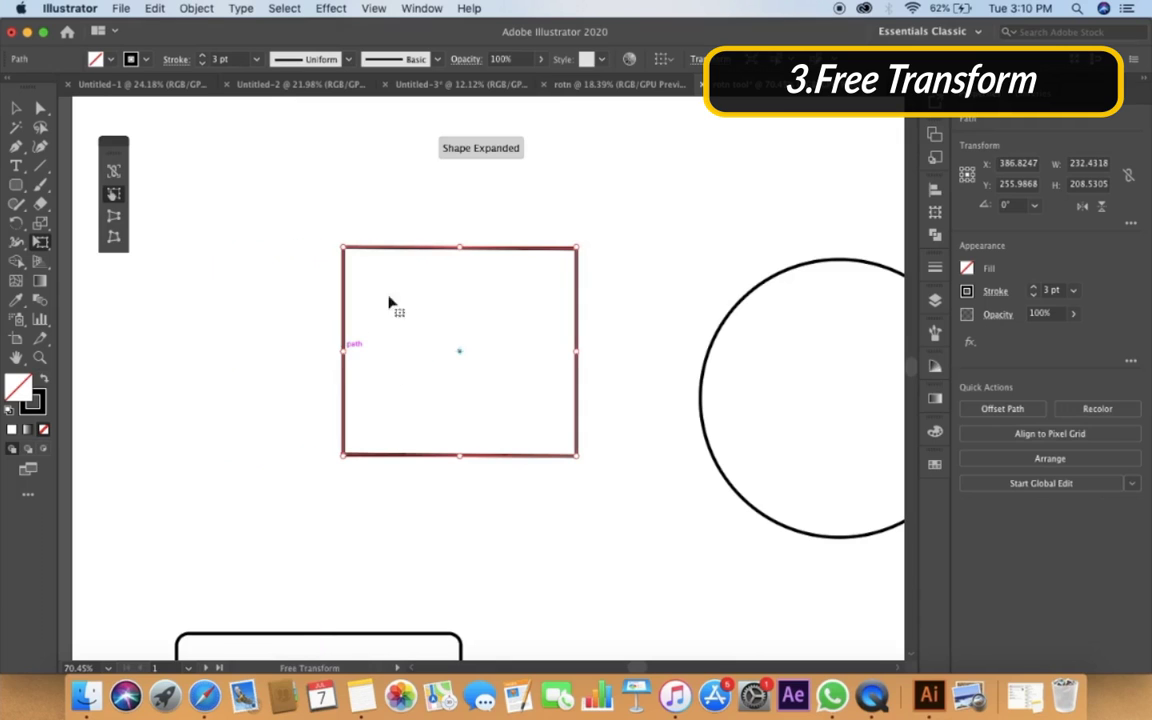
Stretch the rectangle upward to about 309 pt tall and shift its two vertical sides to make it about 184 pt wide.
click(463, 244)
drag(463, 244, 478, 147)
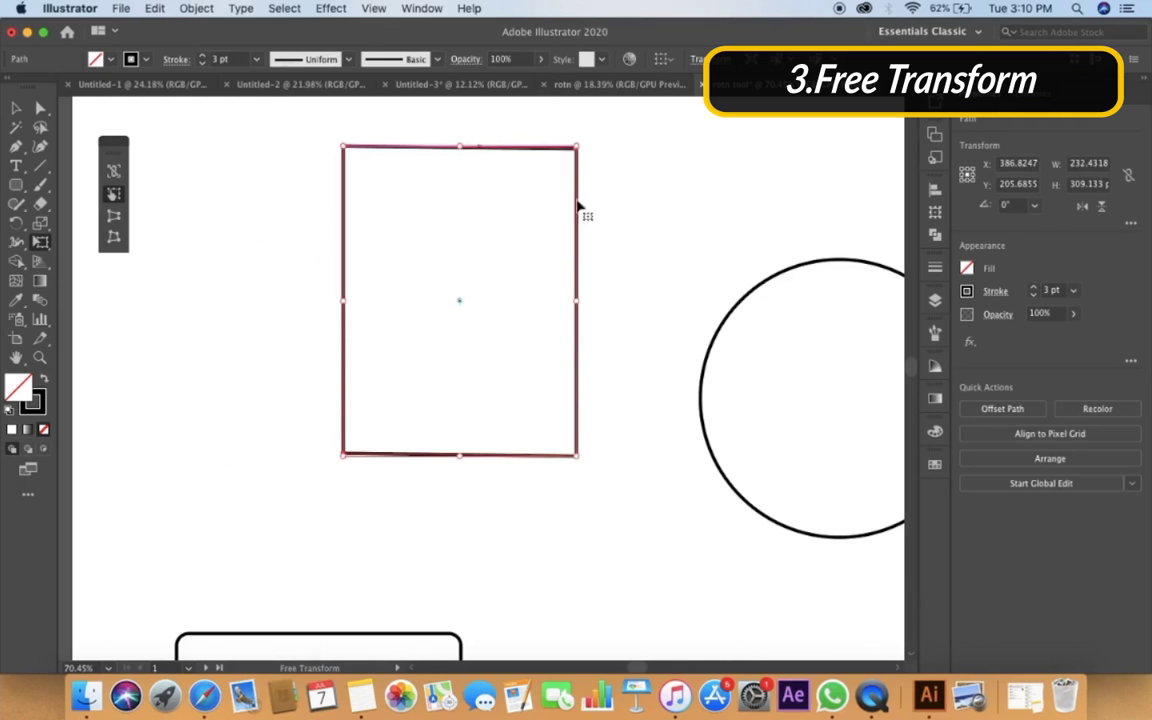
mouse_move(578, 302)
mouse_down()
mouse_move(630, 316)
mouse_move(573, 318)
mouse_move(638, 298)
mouse_move(386, 362)
mouse_move(387, 334)
mouse_move(586, 306)
mouse_up()
drag(283, 303, 400, 310)
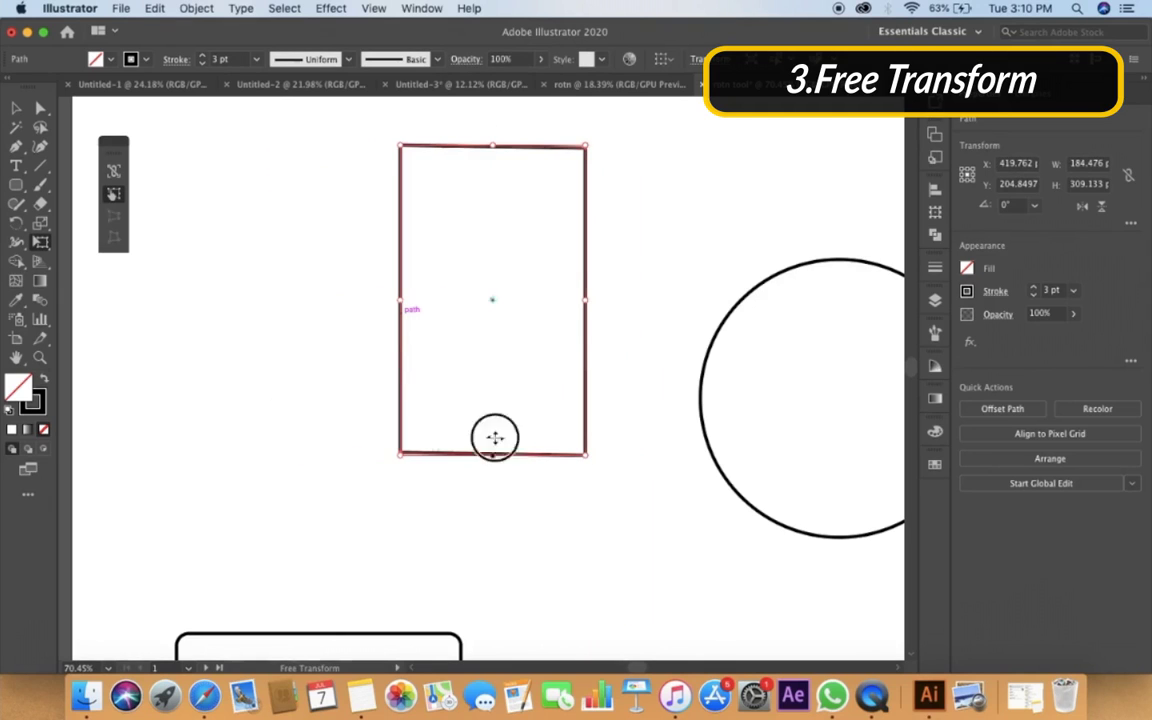
Use Free Transform to raise the rectangle's lower side, pull its upper-left corner outward to make it about 379 by 215 pt, and deselect it.
drag(494, 450, 494, 341)
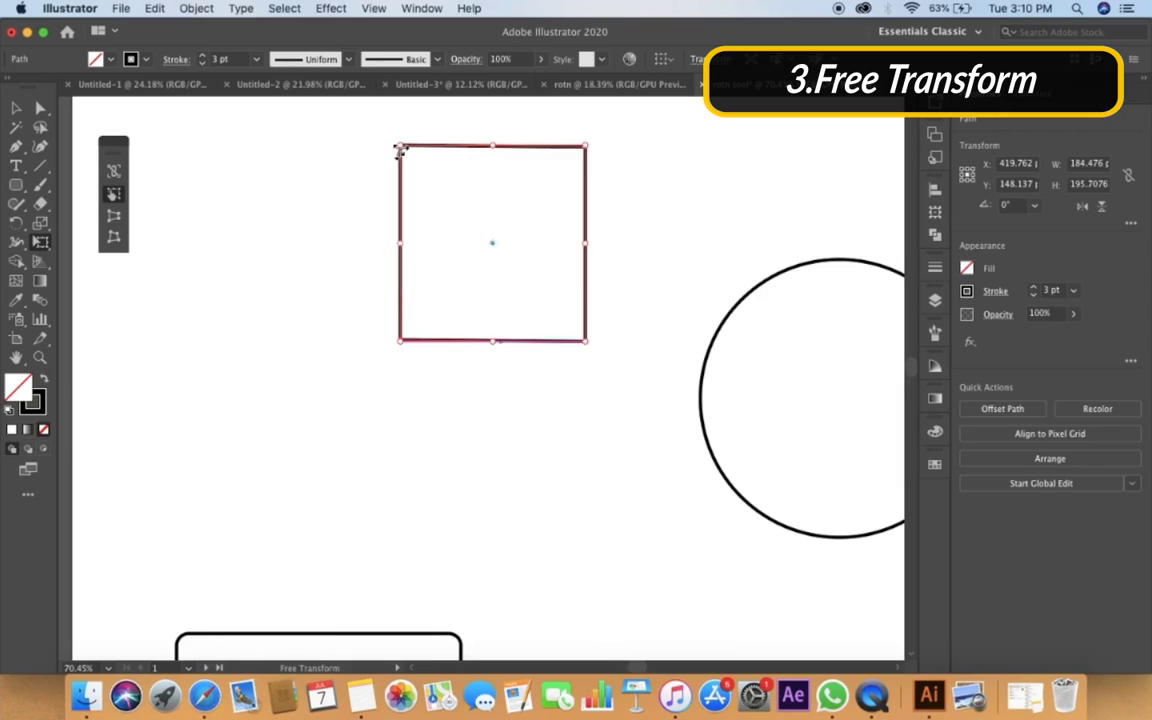
drag(399, 148, 159, 141)
key(super+z)
drag(213, 316, 165, 177)
key(super+z)
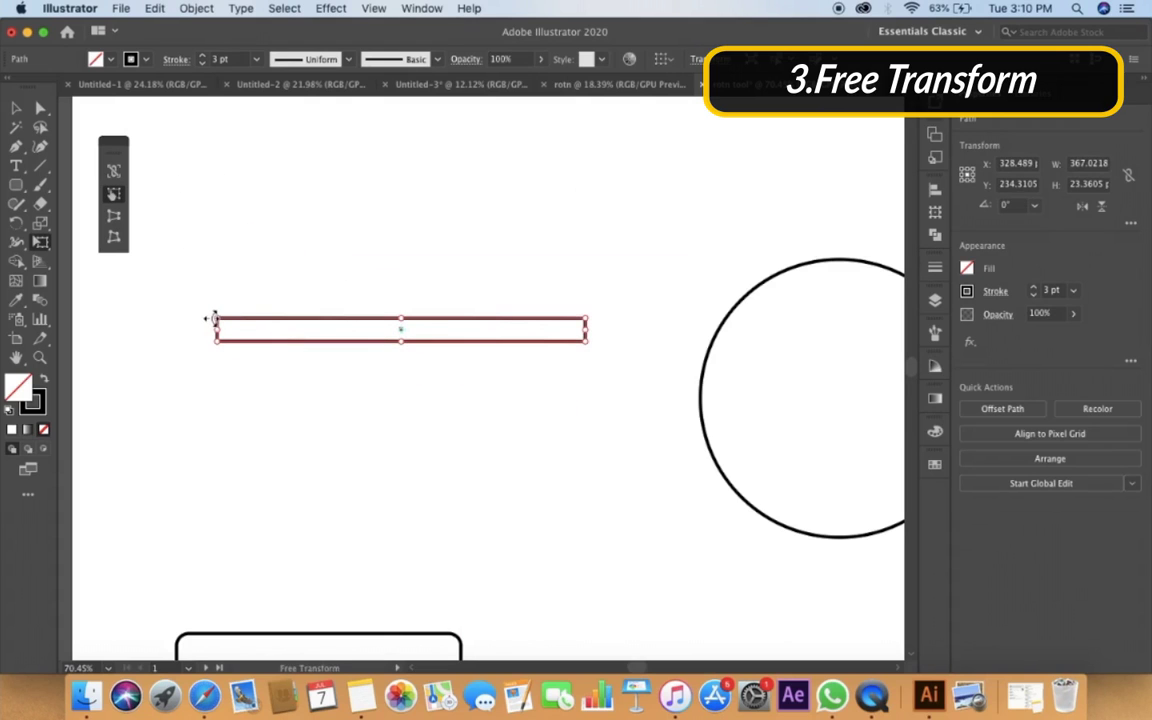
drag(217, 315, 205, 124)
key(v)
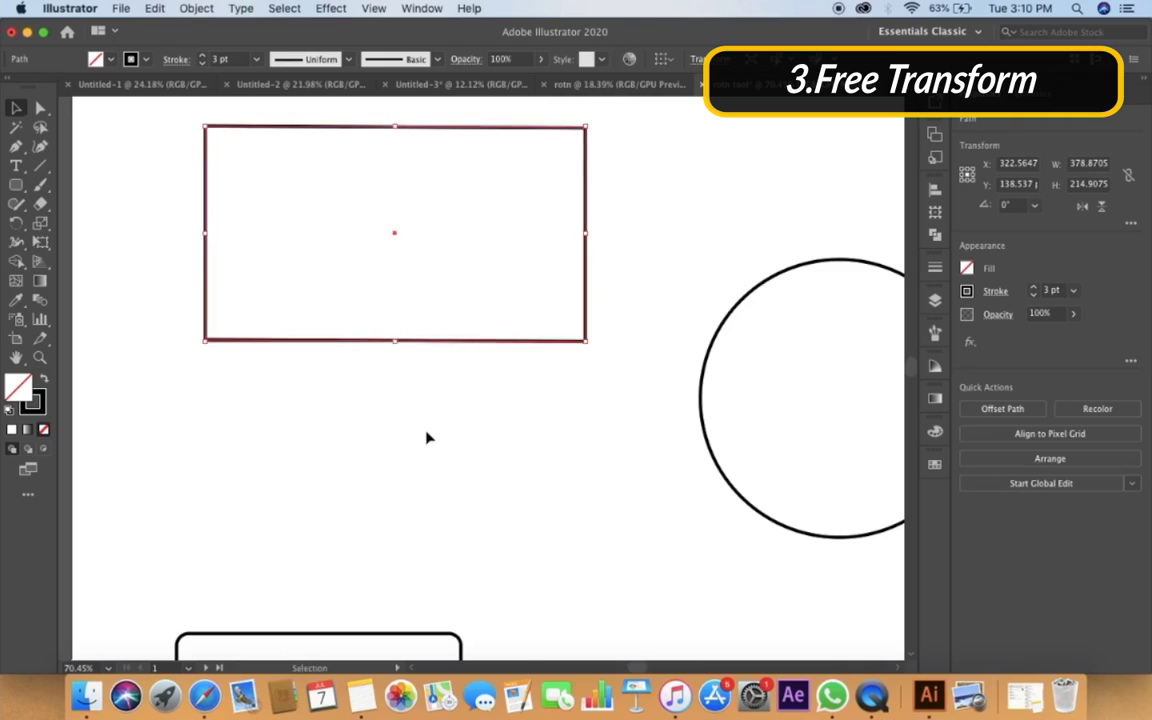
click(427, 437)
Apply Perspective Distort to the rectangle, stretching its left side symmetrically to about 545 pt tall to form a trapezoid.
scroll(418, 447, down, 3)
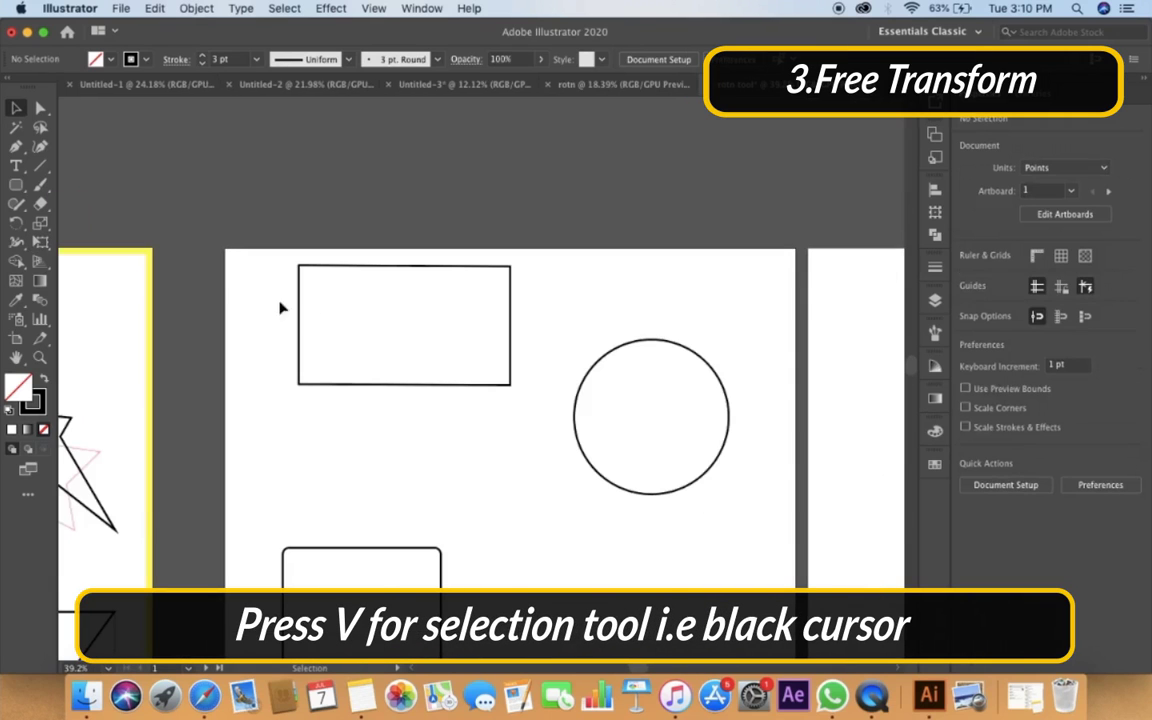
scroll(288, 311, down, 3)
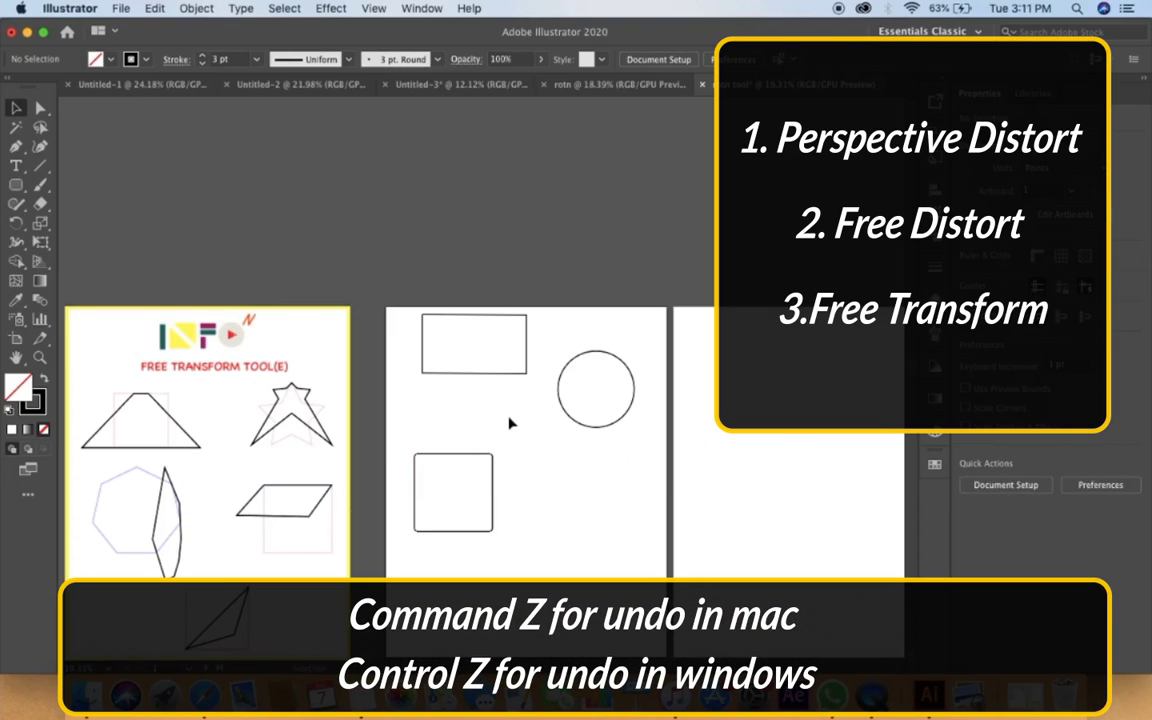
scroll(466, 394, up, 3)
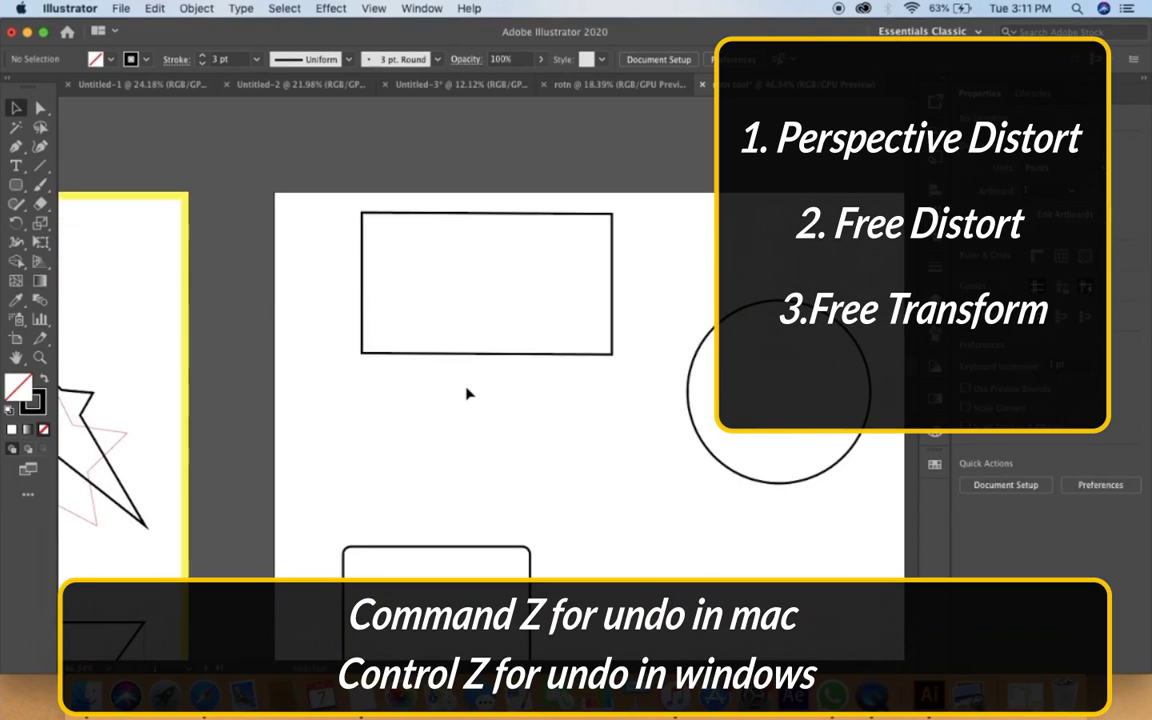
drag(321, 301, 453, 417)
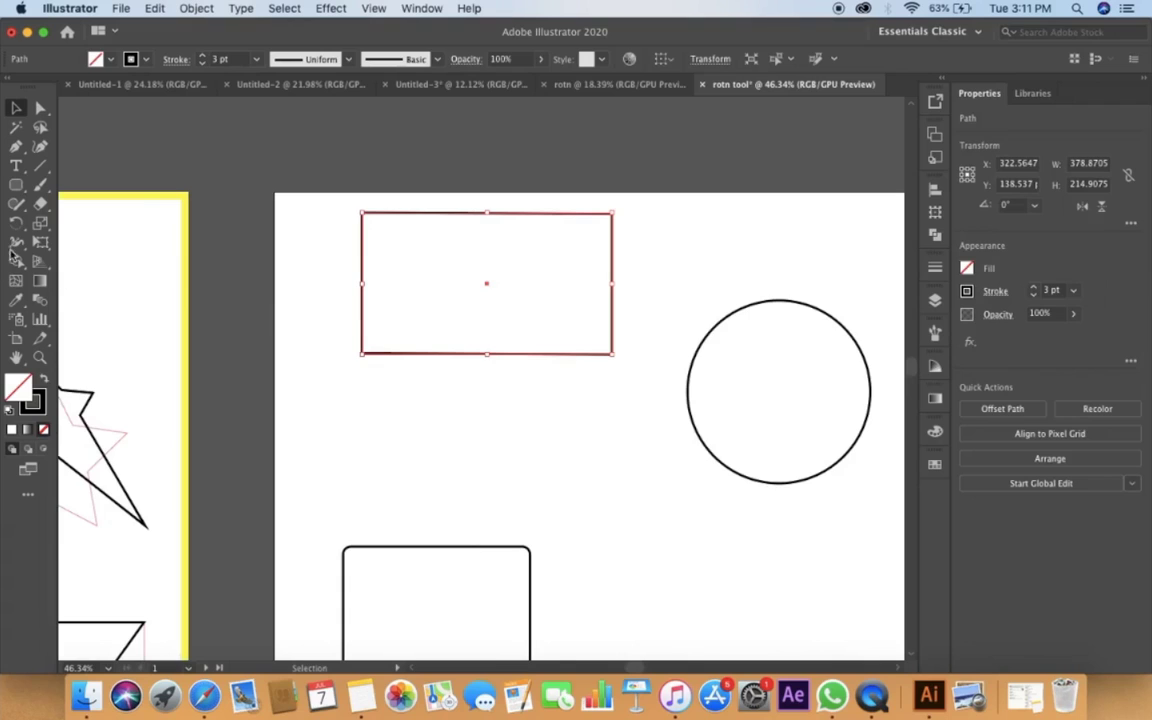
click(41, 242)
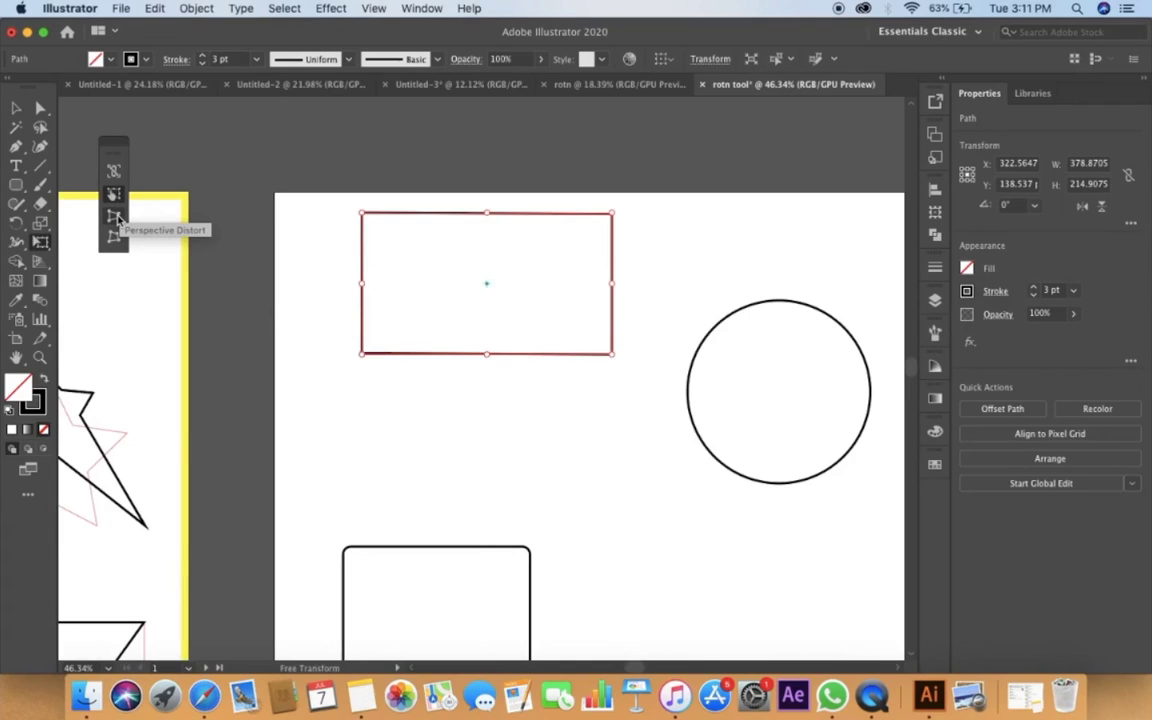
click(114, 216)
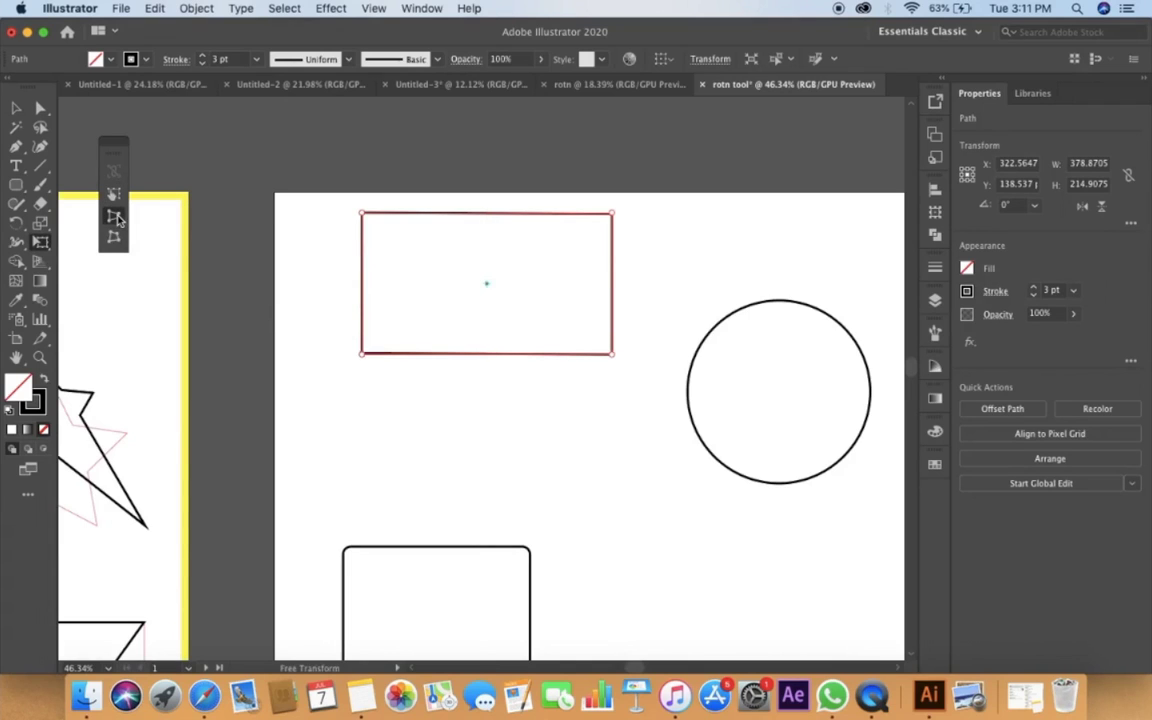
drag(366, 362, 478, 478)
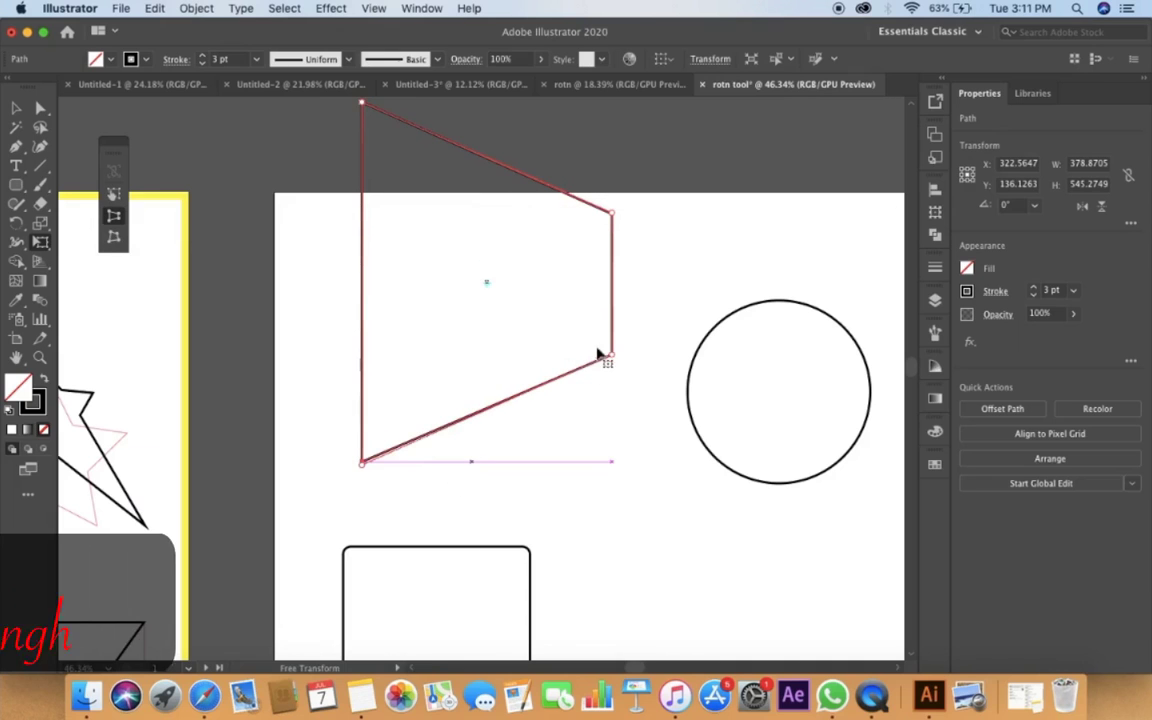
Try distorting the trapezoid in perspective by shifting its lower-right and upper-right corners, and return it to its previous shape.
drag(613, 358, 508, 400)
drag(610, 228, 606, 425)
key(super+z)
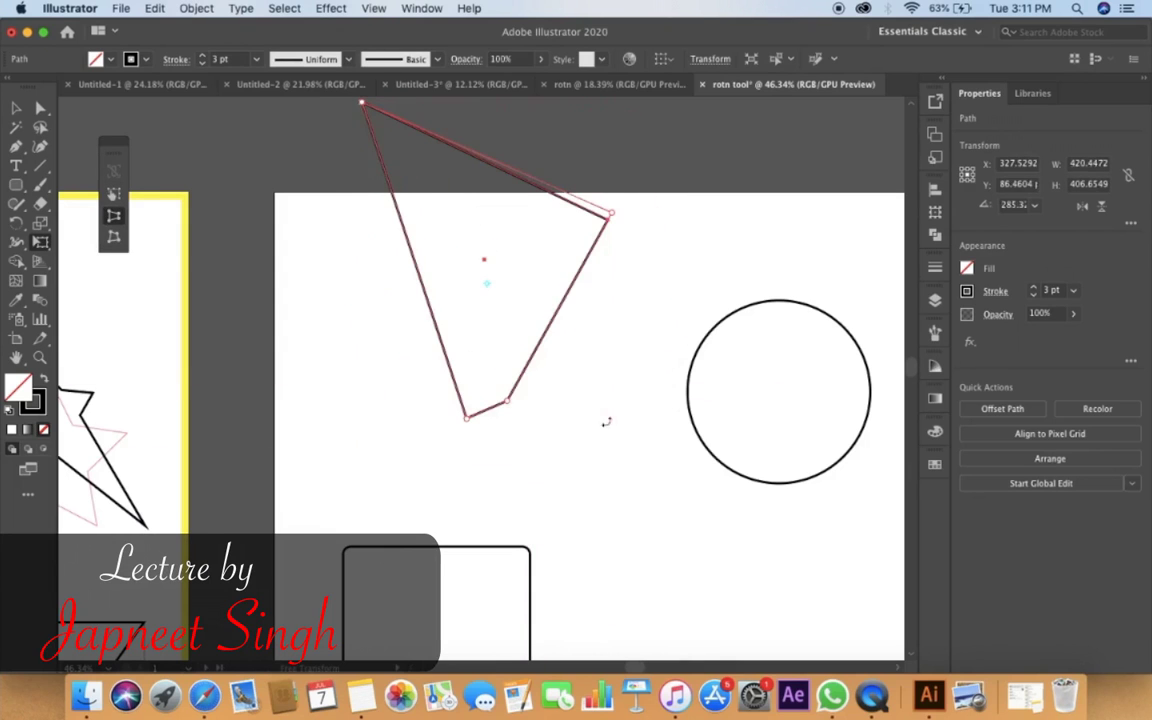
drag(516, 414, 362, 462)
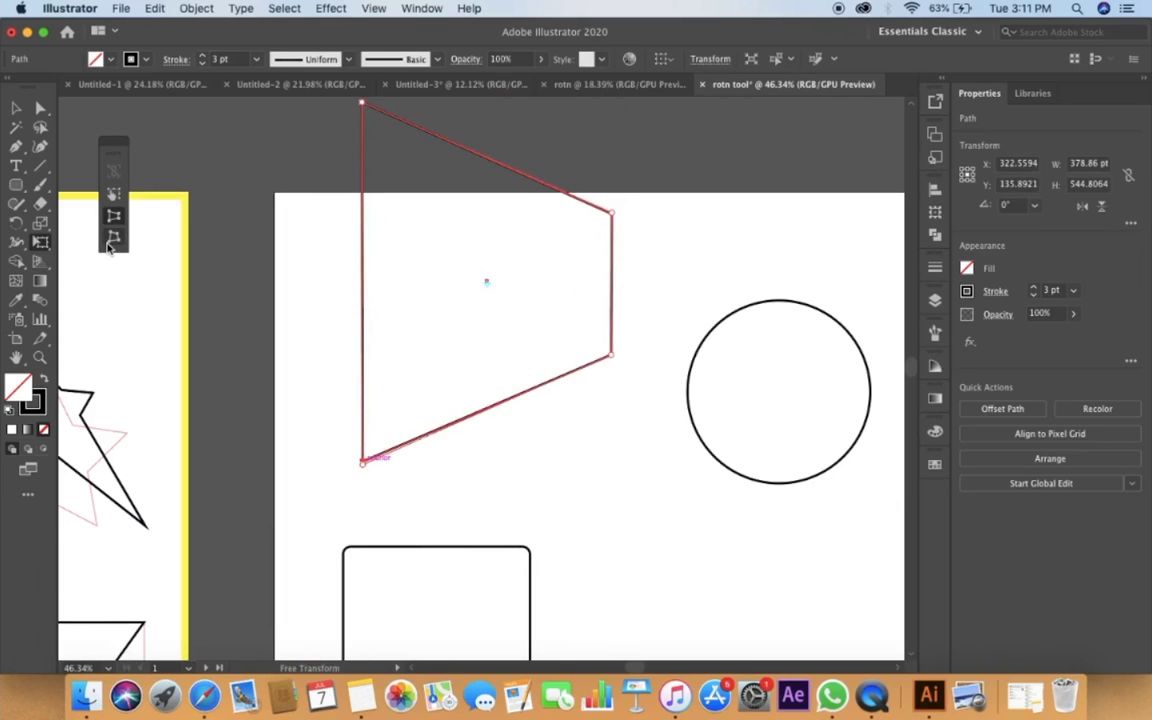
Use Free Distort to move the trapezoid's upper-left corner down and inward, making an irregular quadrilateral, and deselect it.
click(111, 240)
drag(363, 105, 362, 192)
drag(354, 285, 460, 246)
key(v)
key(e)
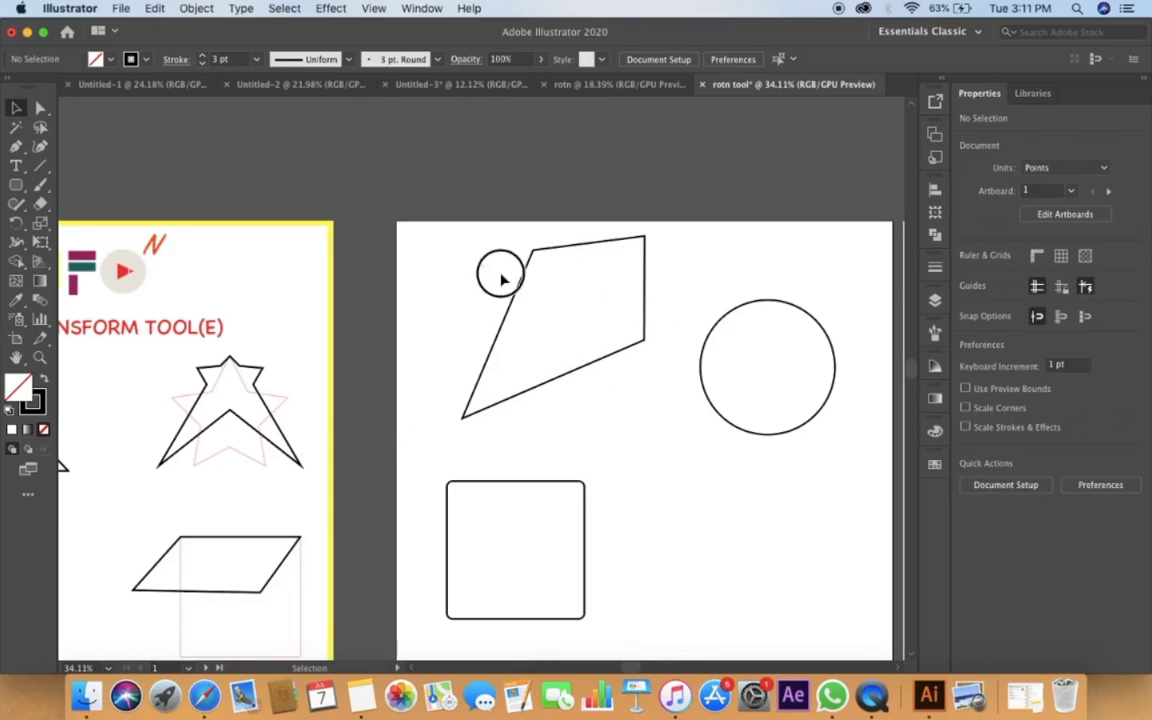
drag(489, 267, 586, 339)
click(427, 328)
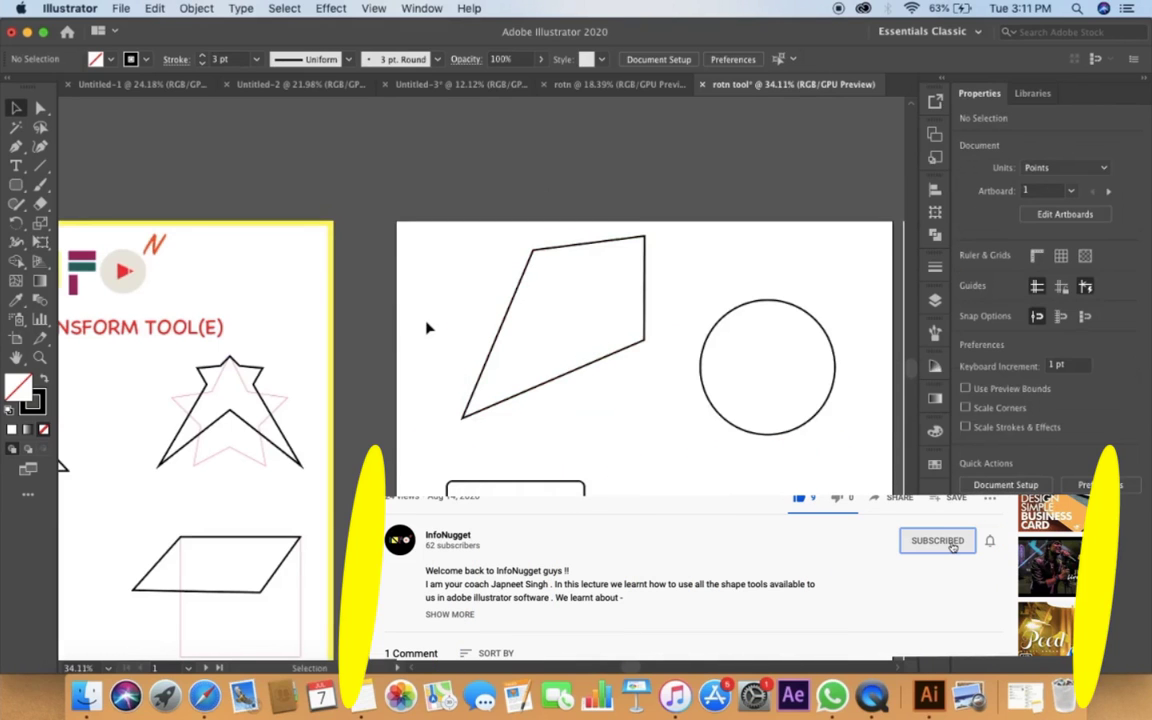
Look over the practice shapes and the neighbouring artboards across to the Rotation Tool notes.
key(super+minus)
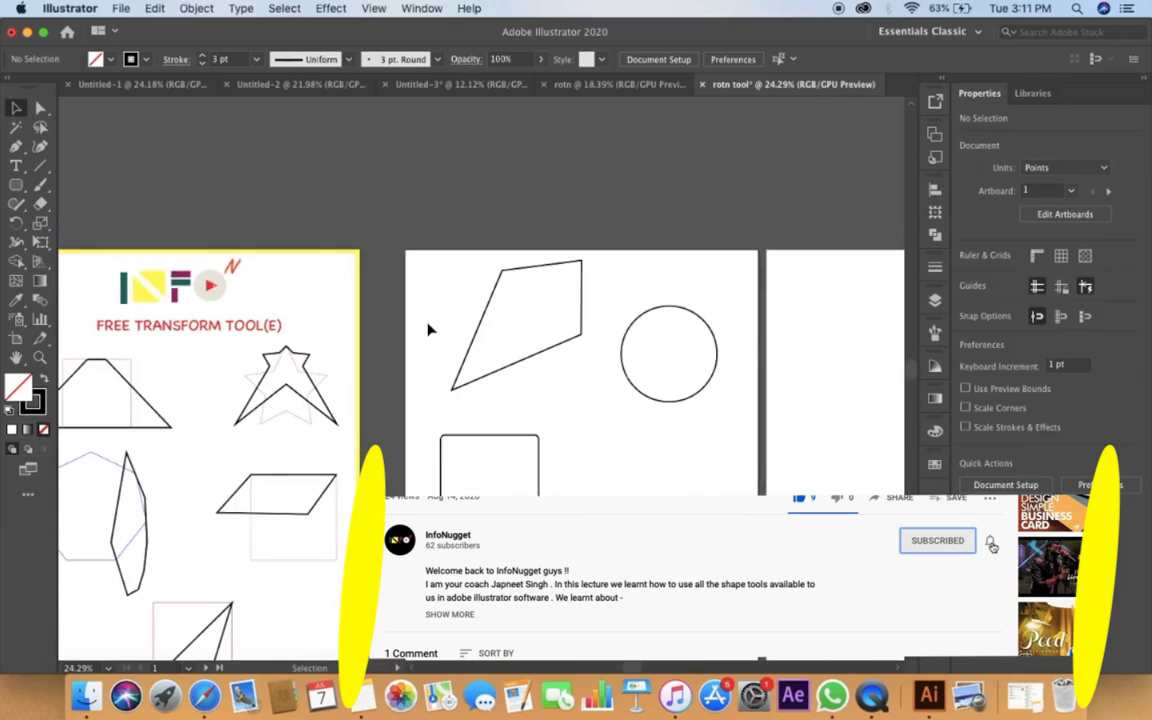
scroll(430, 329, right, 3)
scroll(430, 329, down, 2)
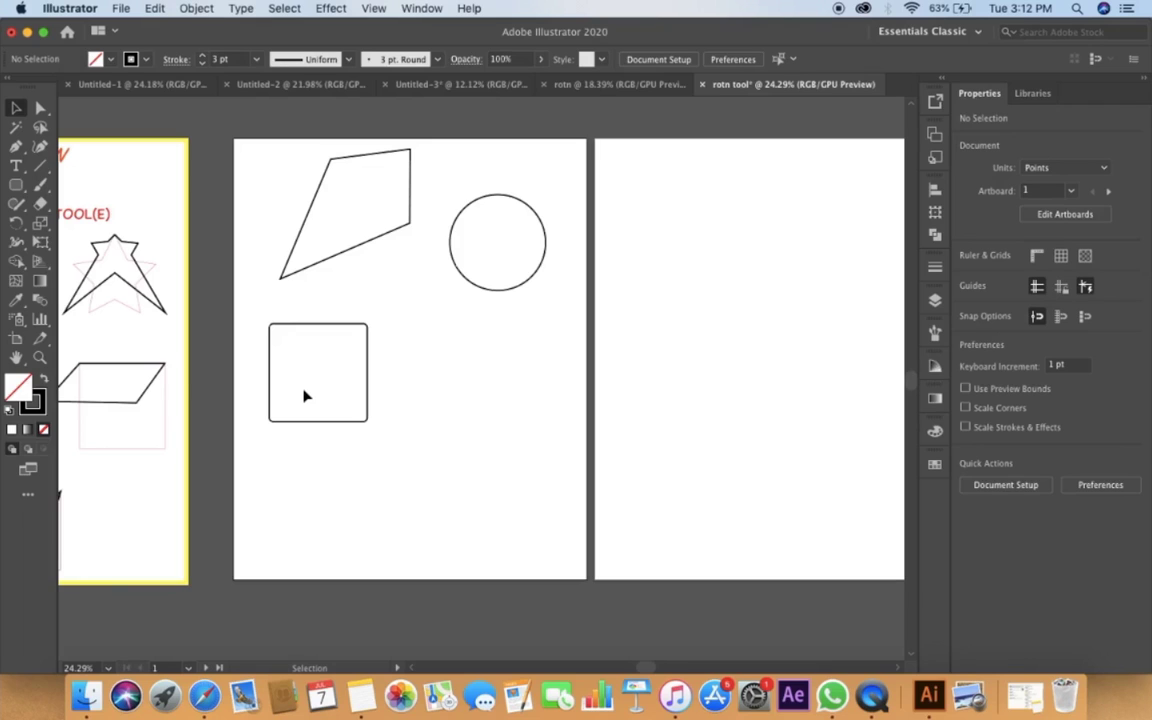
scroll(304, 397, down, 3)
scroll(304, 397, right, 3)
scroll(304, 397, left, 4)
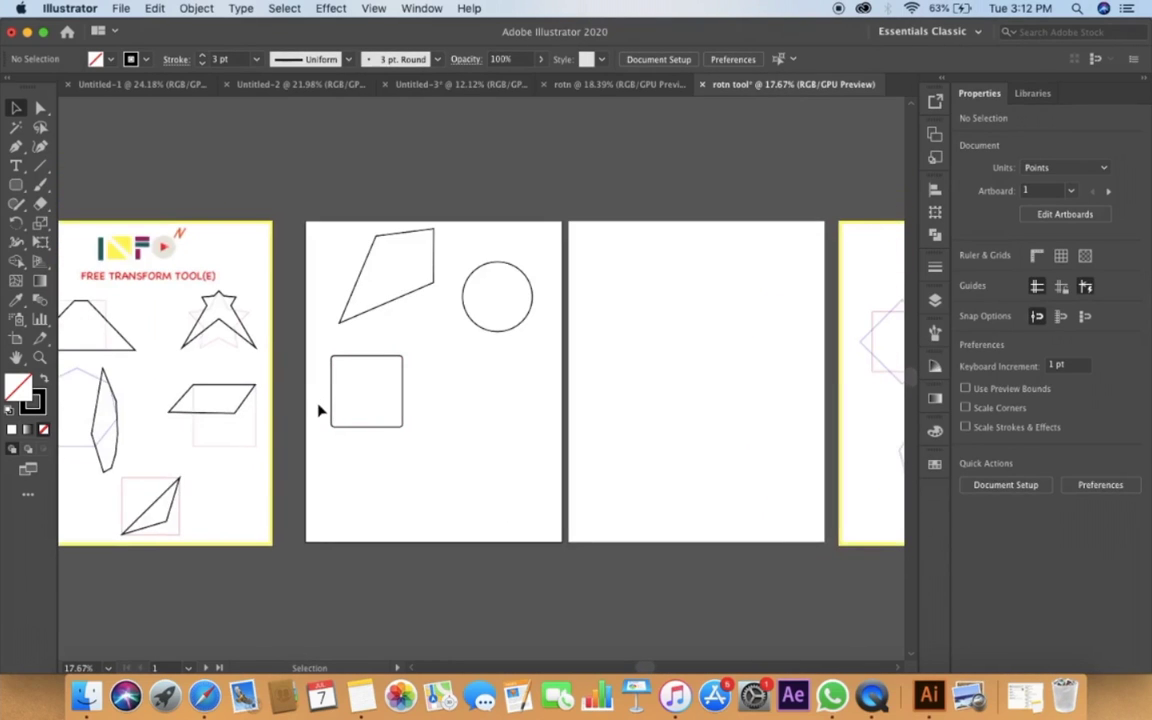
scroll(319, 410, right, 5)
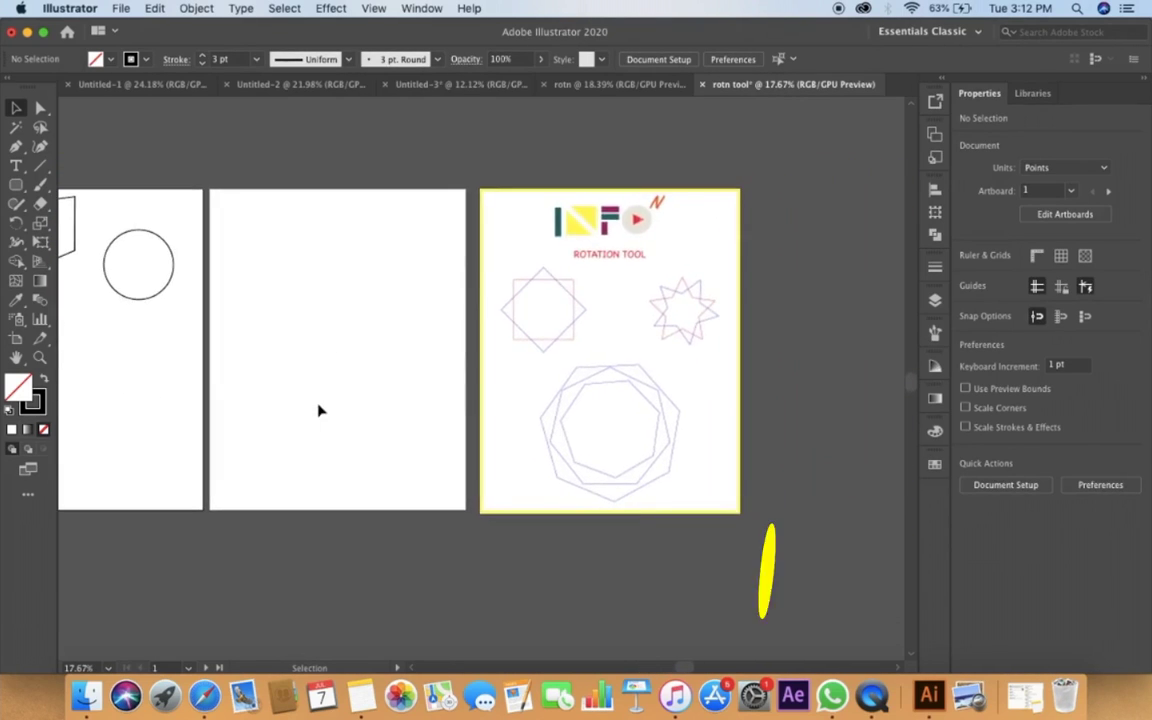